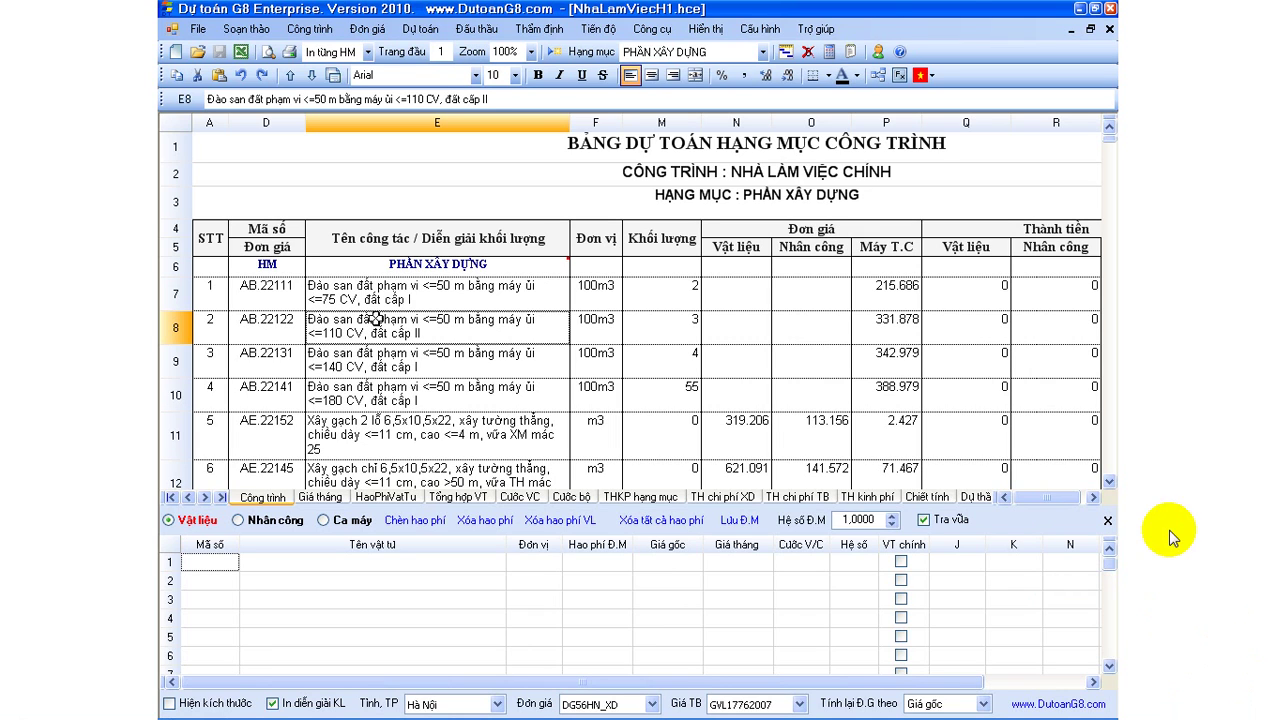
# Review the work items in the estimate, from the earthworks rows down to concrete item AF.11214, checking their material breakdowns.
pyautogui.click(378, 302)
pyautogui.click(400, 345)
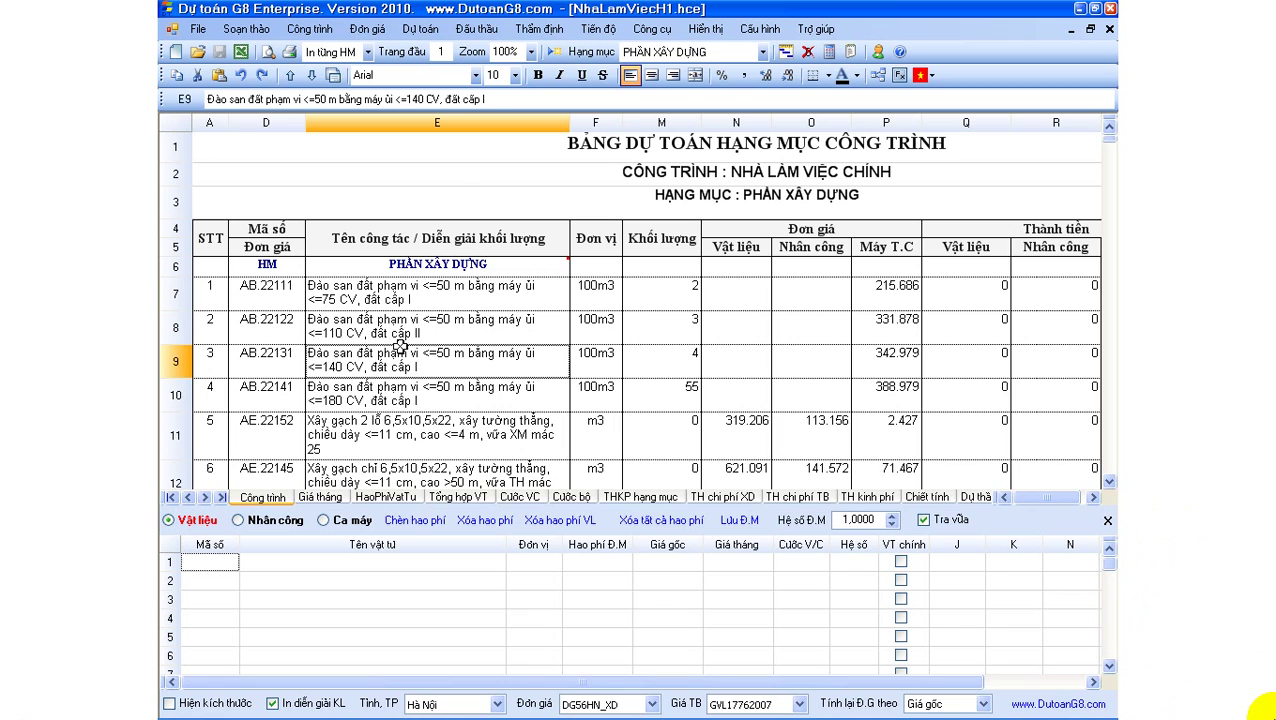
pyautogui.click(397, 302)
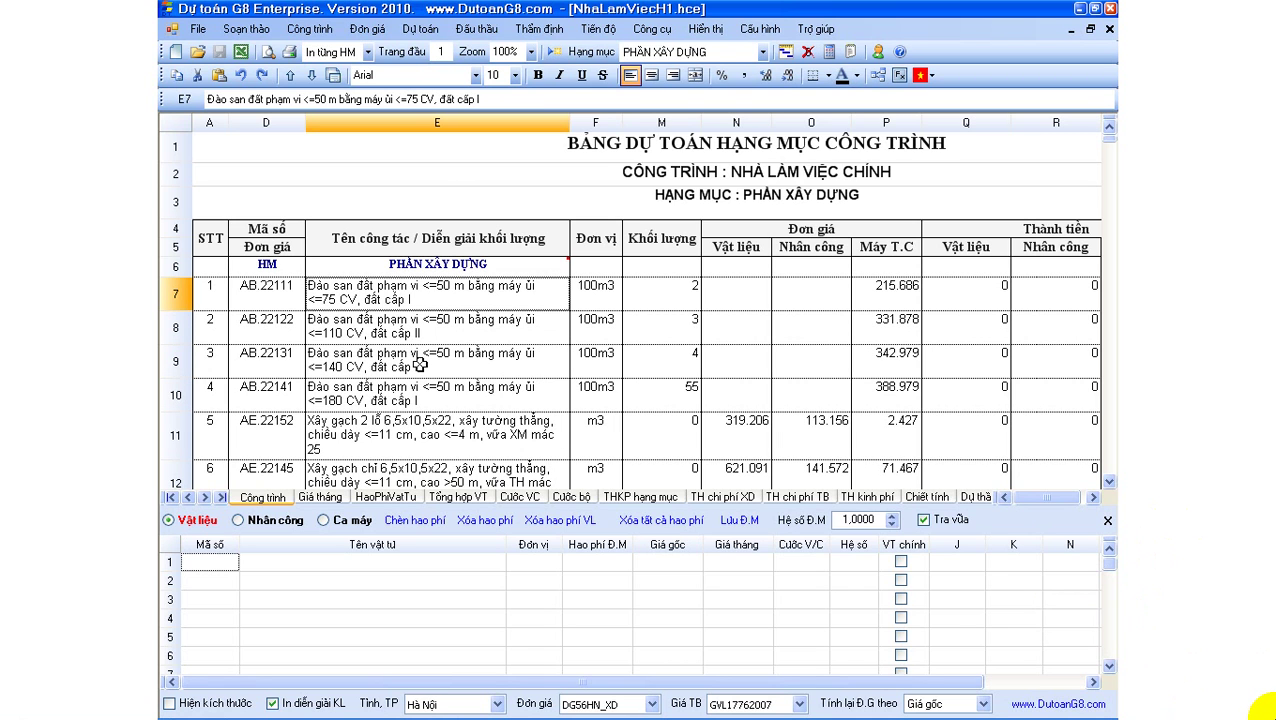
pyautogui.scroll(-5, 418, 365)
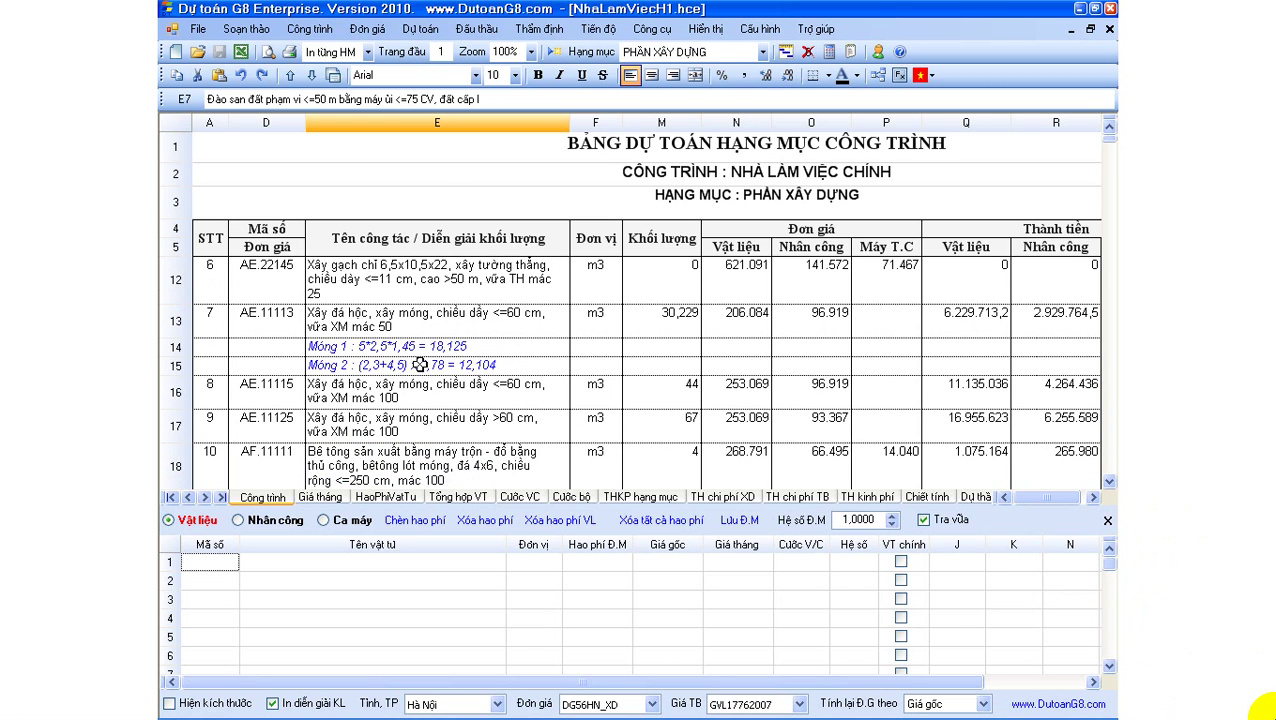
pyautogui.click(380, 325)
pyautogui.scroll(-3, 405, 413)
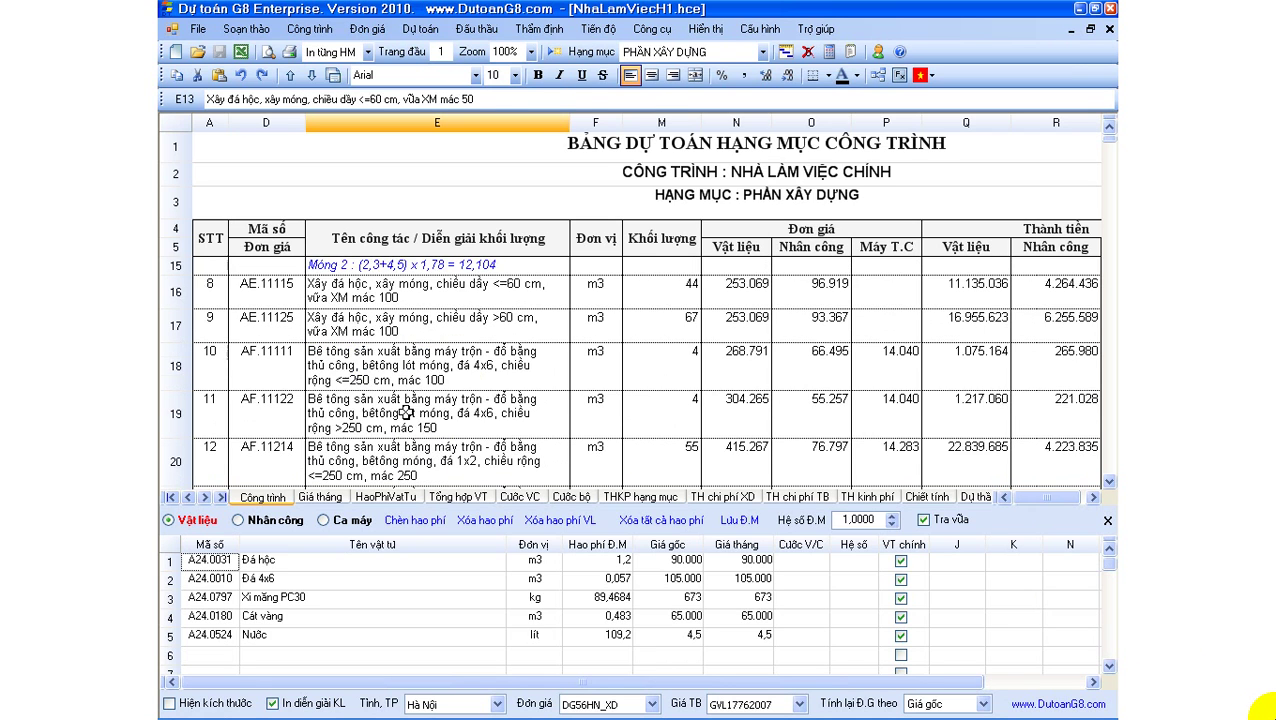
pyautogui.scroll(-3, 405, 413)
pyautogui.click(393, 373)
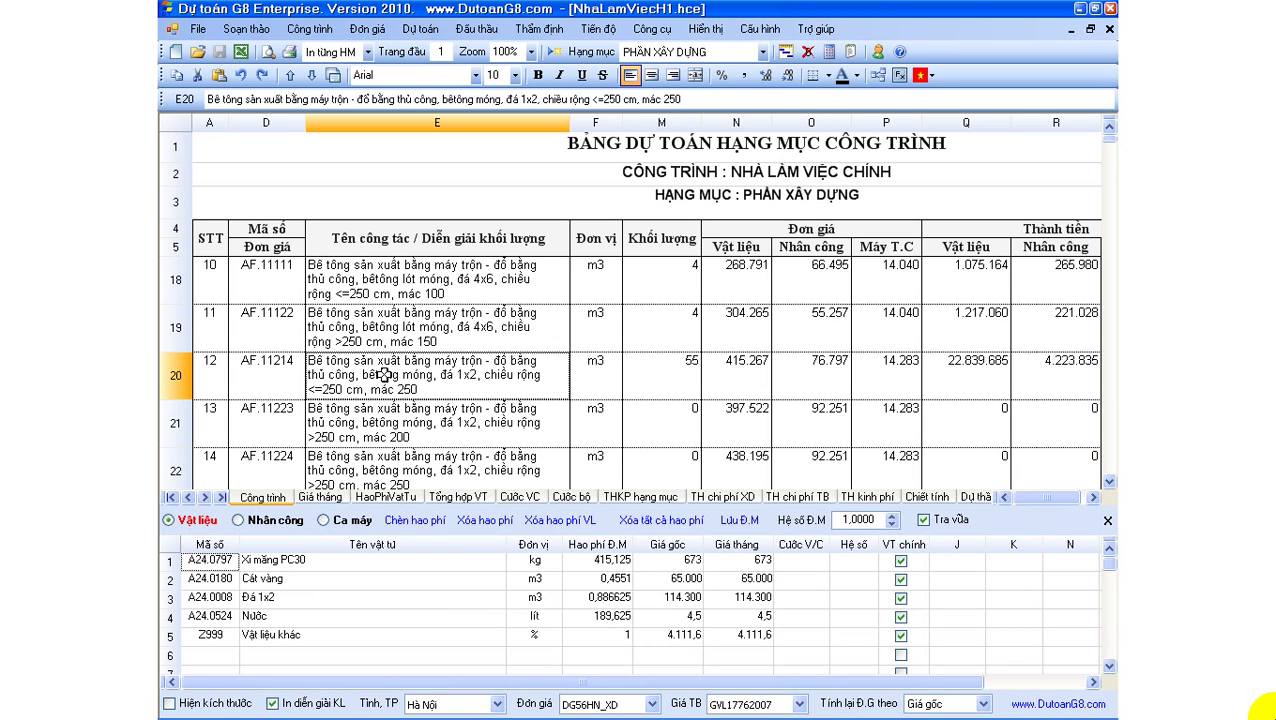
# Examine the material components of concrete item AF.11214, including the cement, sand, stone and the cement's consumption norm.
pyautogui.click(185, 382)
pyautogui.click(356, 381)
pyautogui.click(286, 560)
pyautogui.click(282, 580)
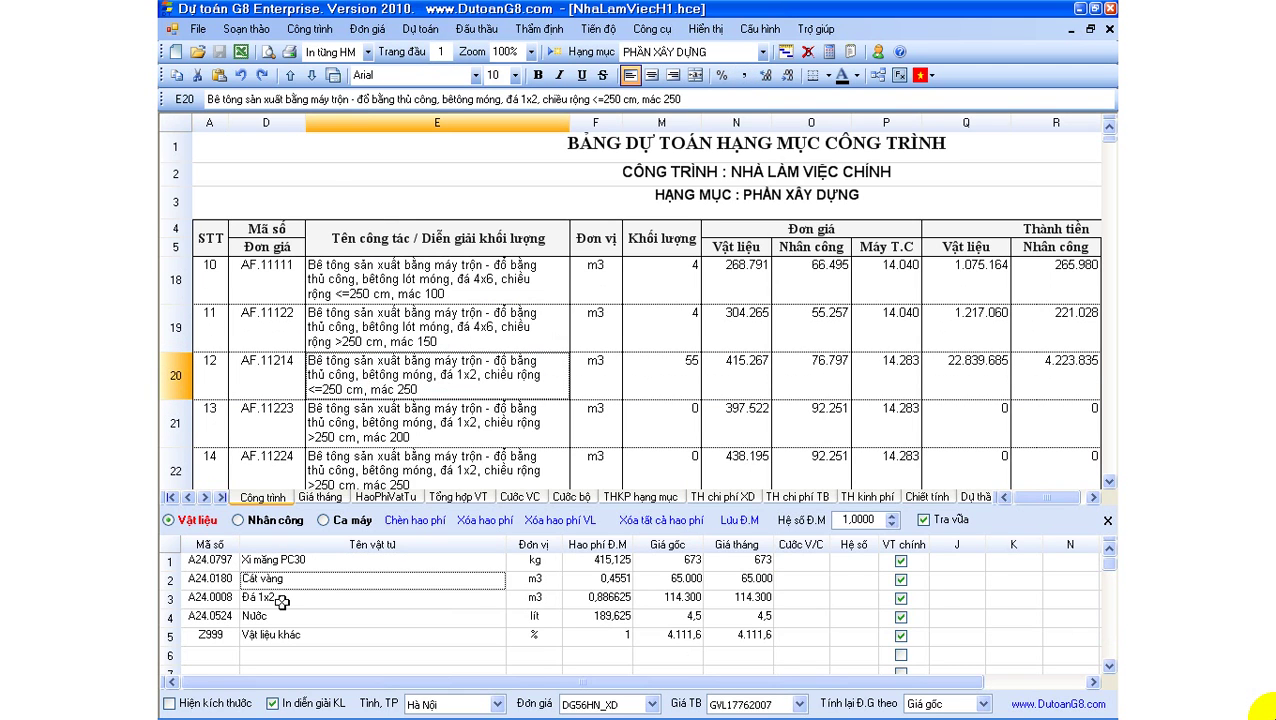
pyautogui.click(283, 598)
pyautogui.click(583, 560)
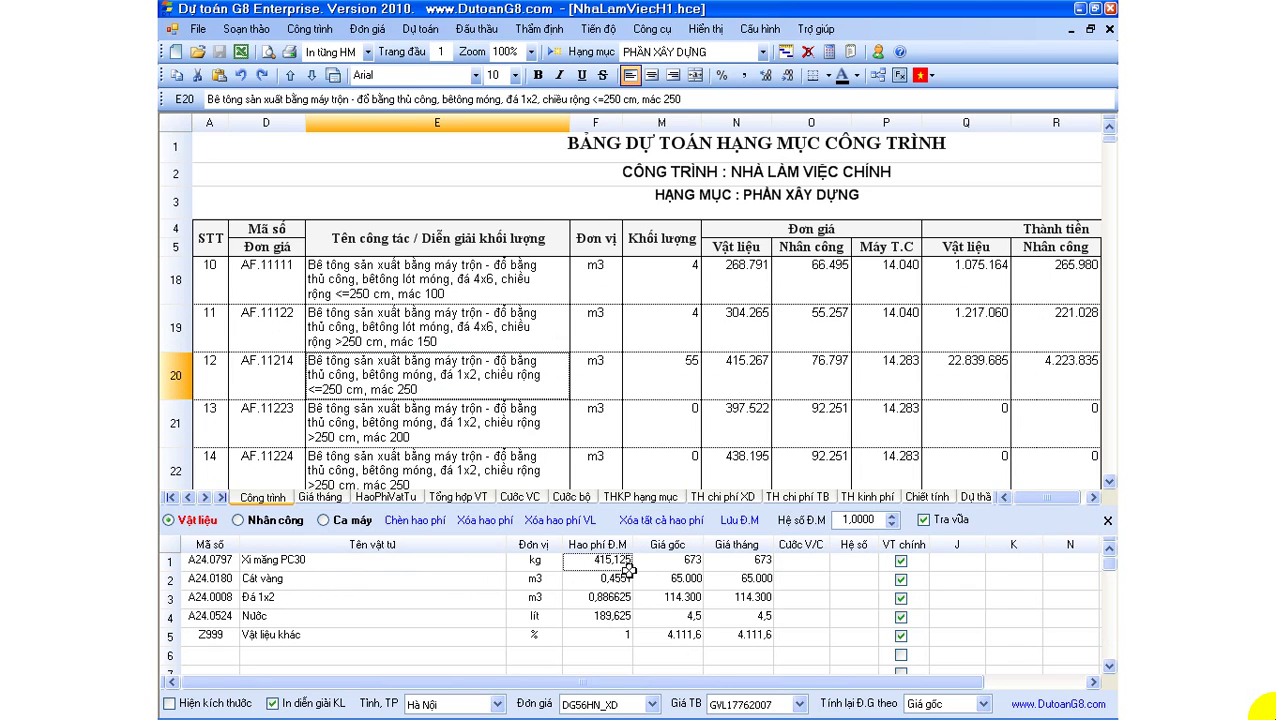
# Compare the unit price codes and materials of concrete items AF.11122 and AF.11214.
pyautogui.click(468, 333)
pyautogui.click(451, 374)
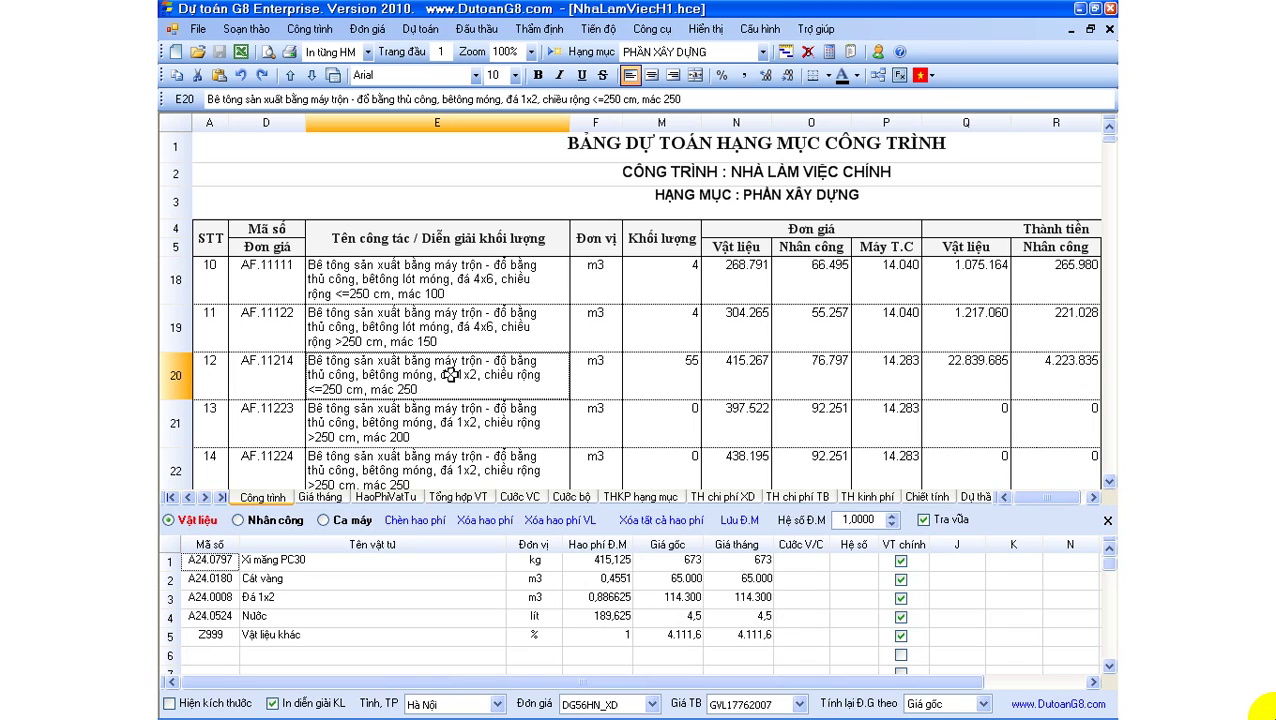
pyautogui.click(289, 332)
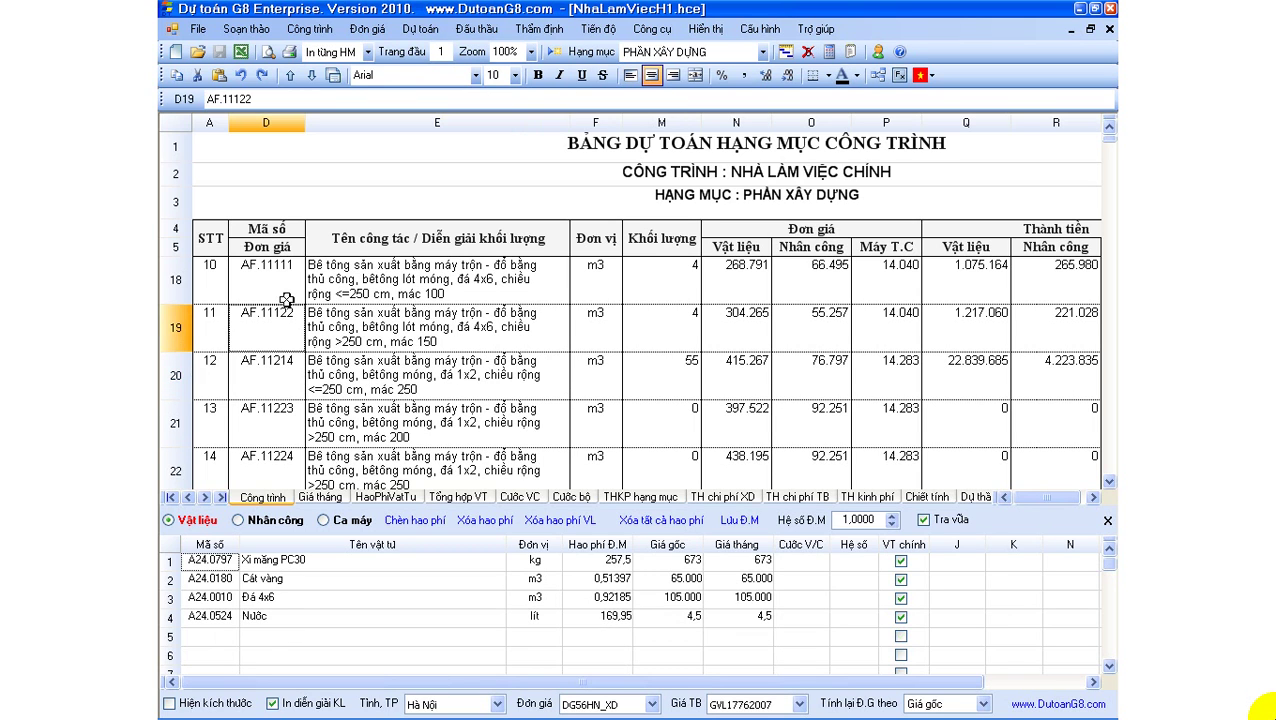
pyautogui.moveTo(287, 300); pyautogui.dragTo(280, 456)
pyautogui.click(425, 333)
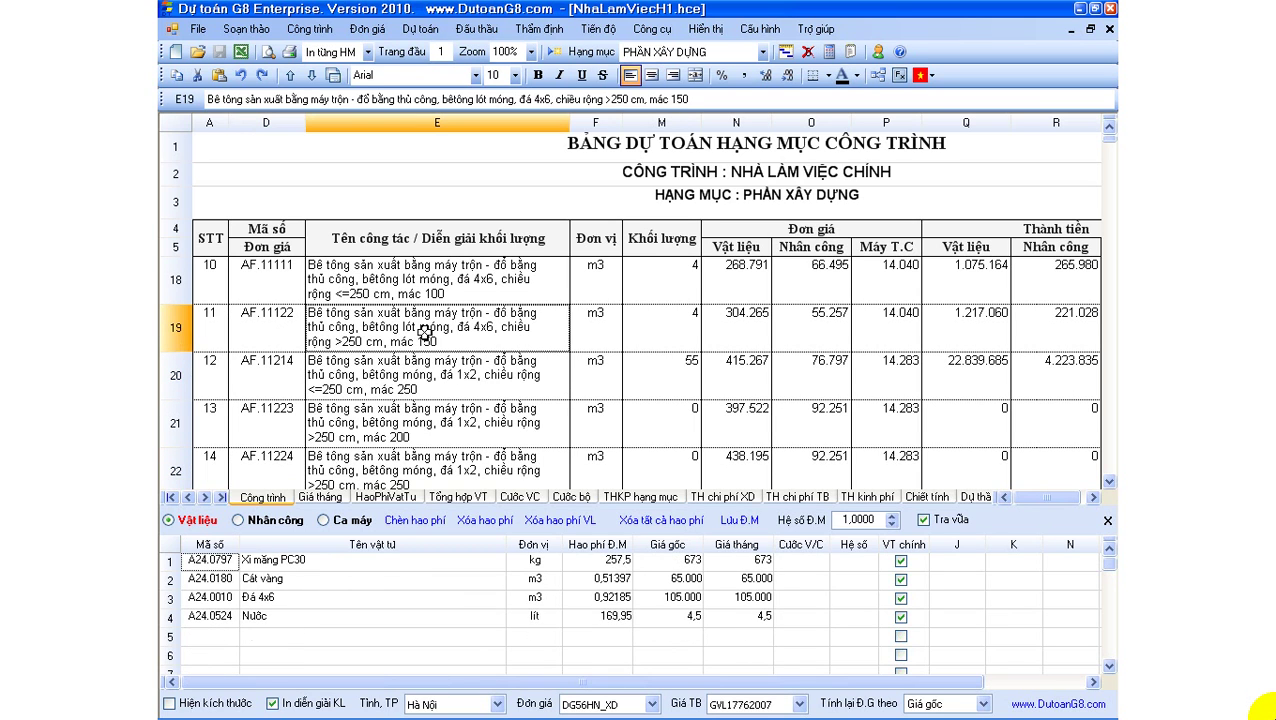
pyautogui.click(417, 370)
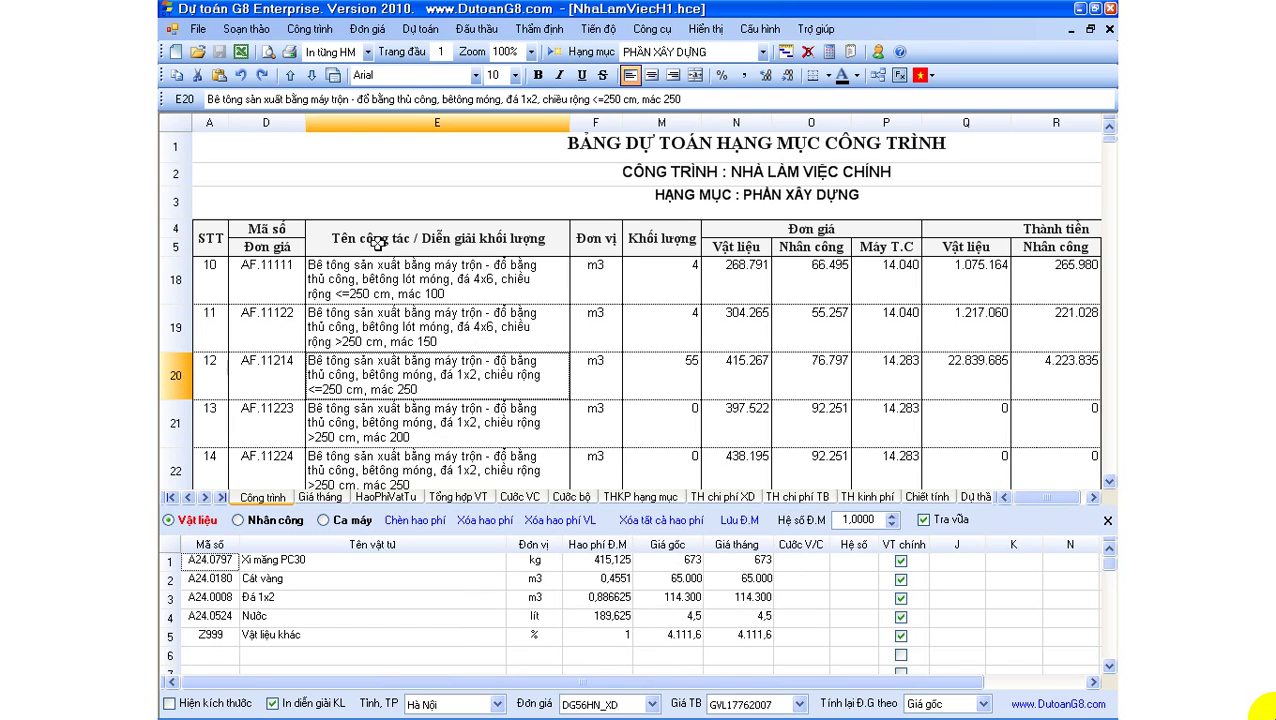
# Convert the mortar appendix of all the project's work items up to PC40 cement.
pyautogui.click(323, 38)
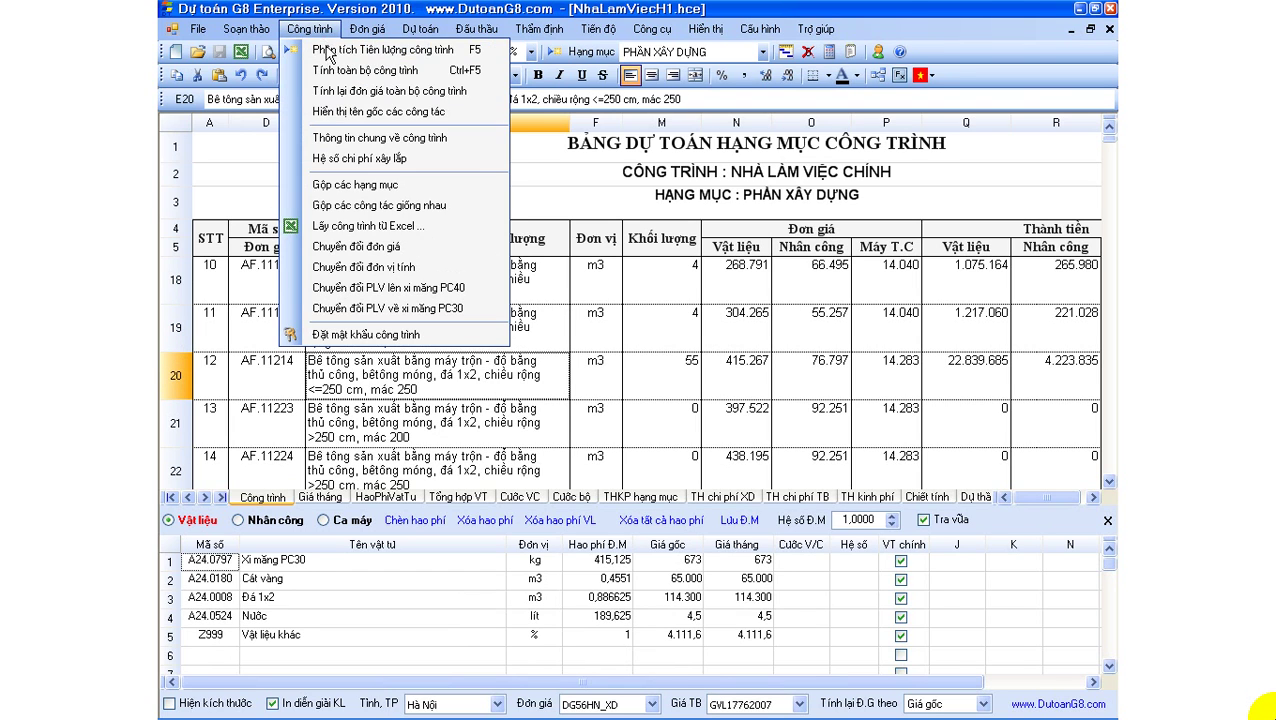
pyautogui.click(469, 288)
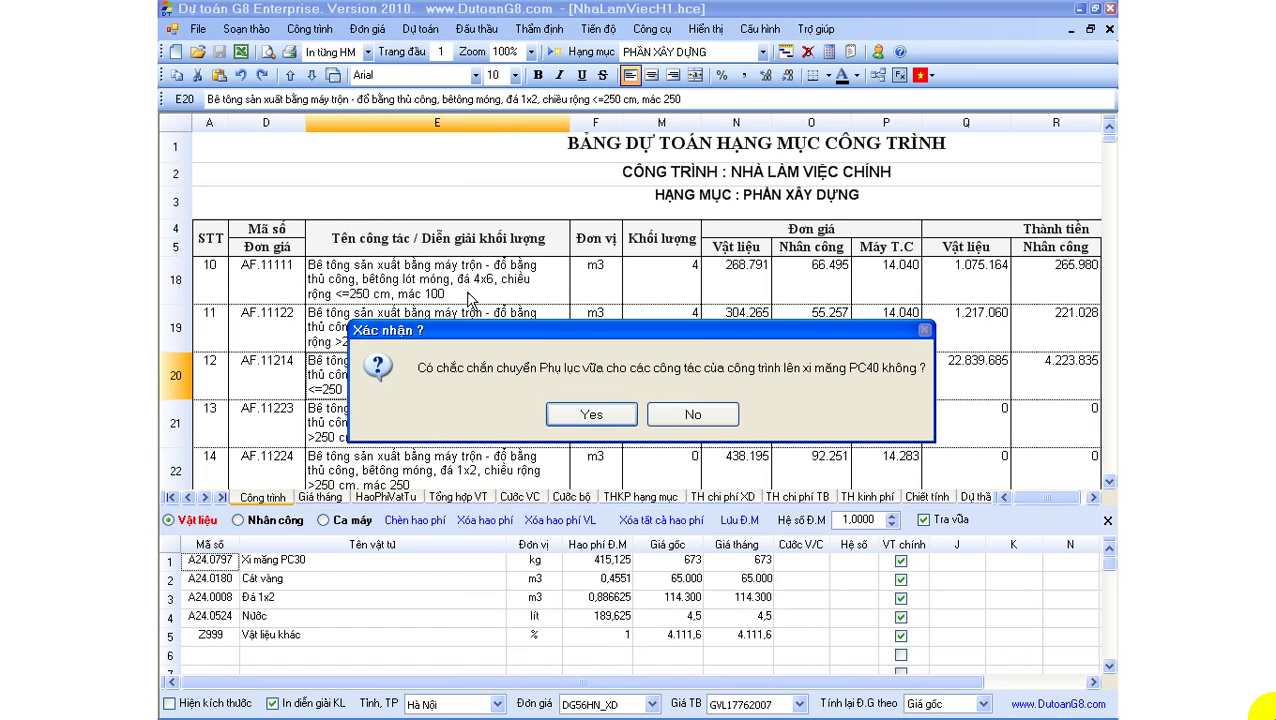
pyautogui.click(617, 422)
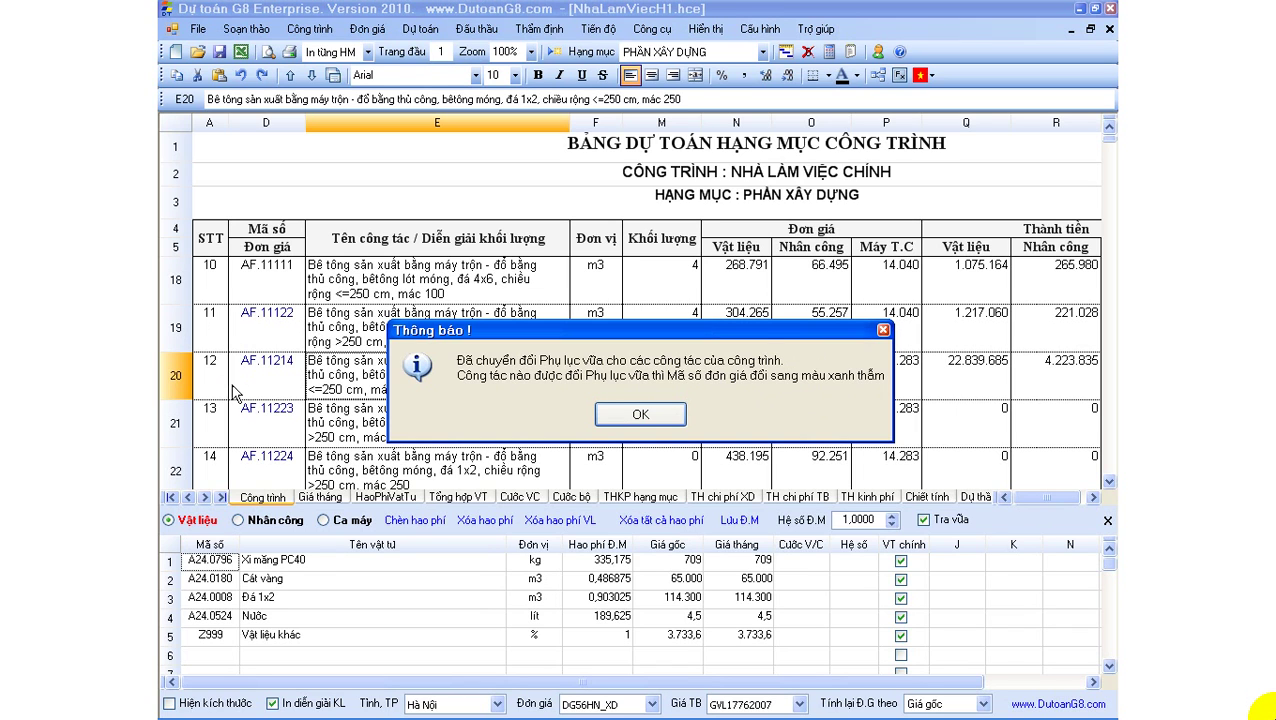
pyautogui.click(612, 405)
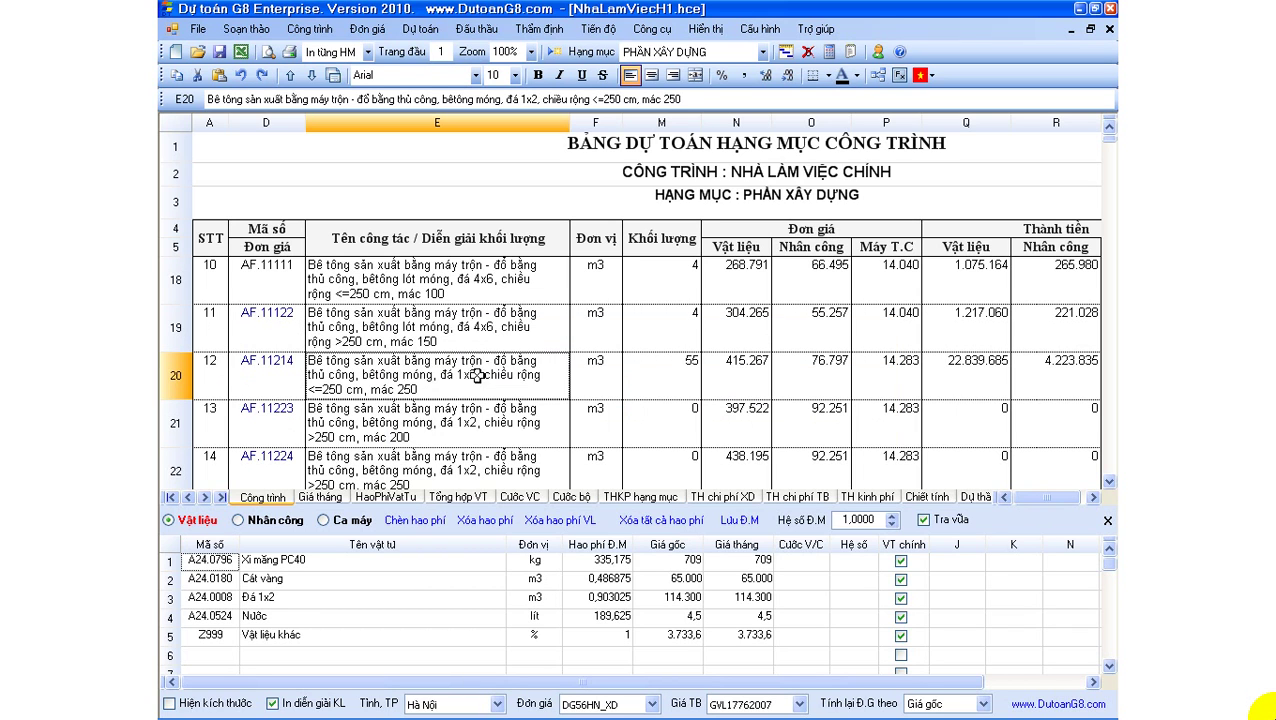
# Check the converted materials of items AF.11122 and AF.11214, including the cement and sand consumption norms.
pyautogui.click(400, 340)
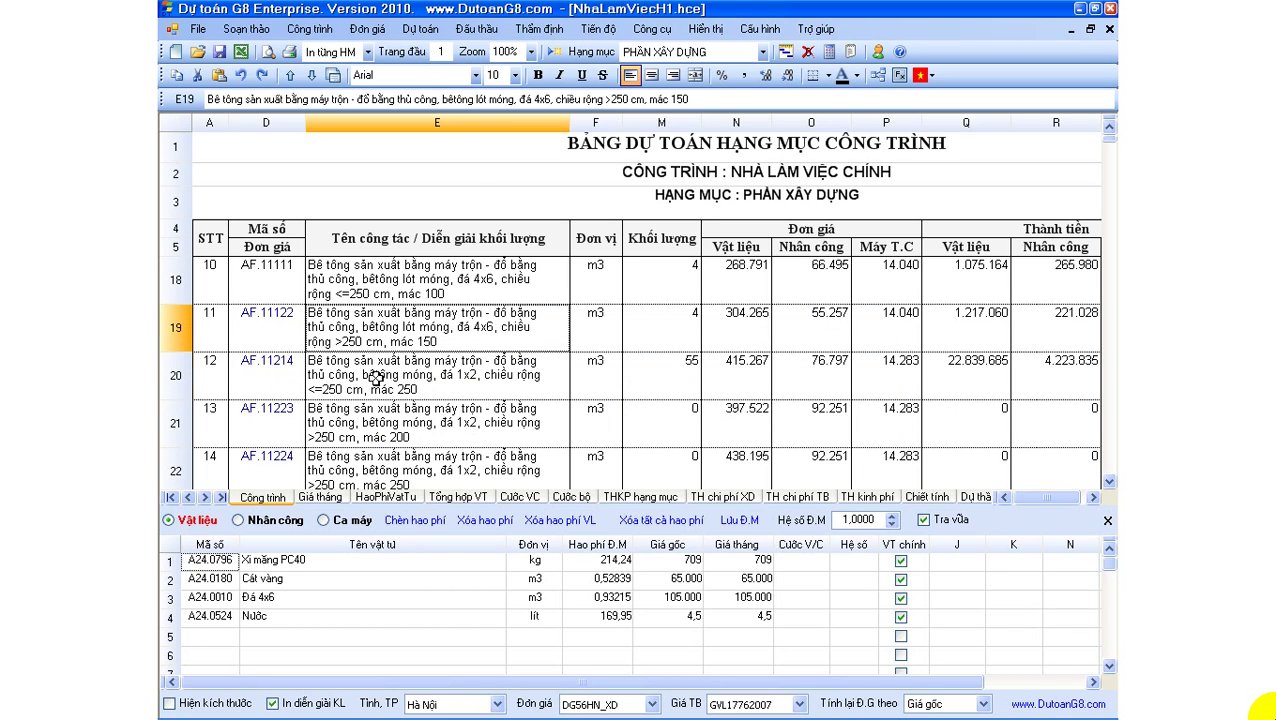
pyautogui.click(377, 377)
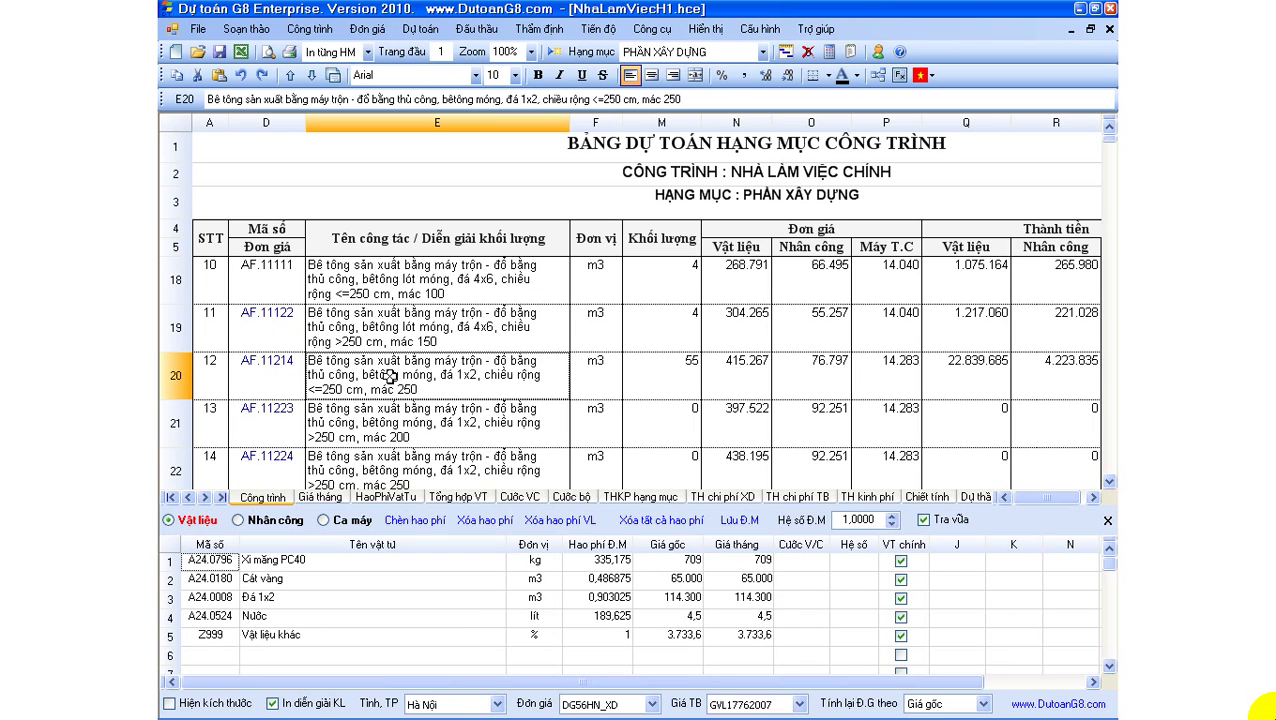
pyautogui.click(276, 566)
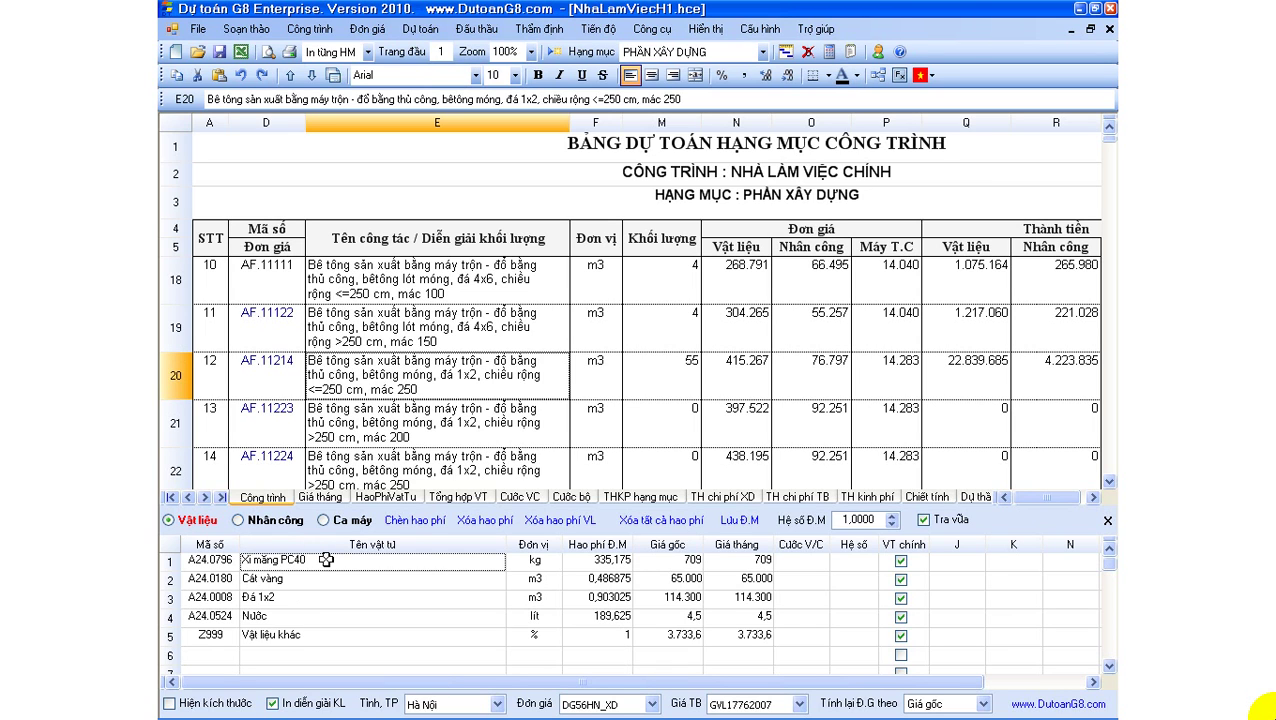
pyautogui.moveTo(605, 558)
pyautogui.mouseDown()
pyautogui.moveTo(607, 615)
pyautogui.moveTo(605, 568)
pyautogui.mouseUp()
pyautogui.click(604, 580)
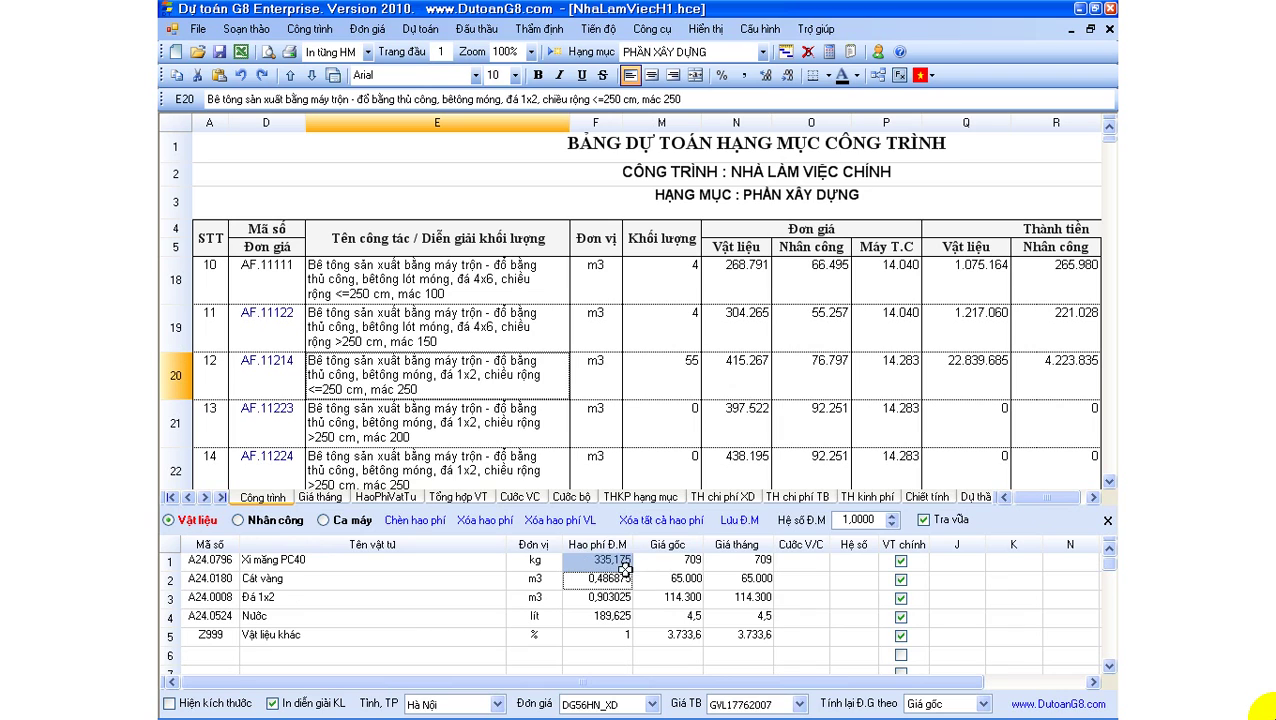
pyautogui.click(605, 562)
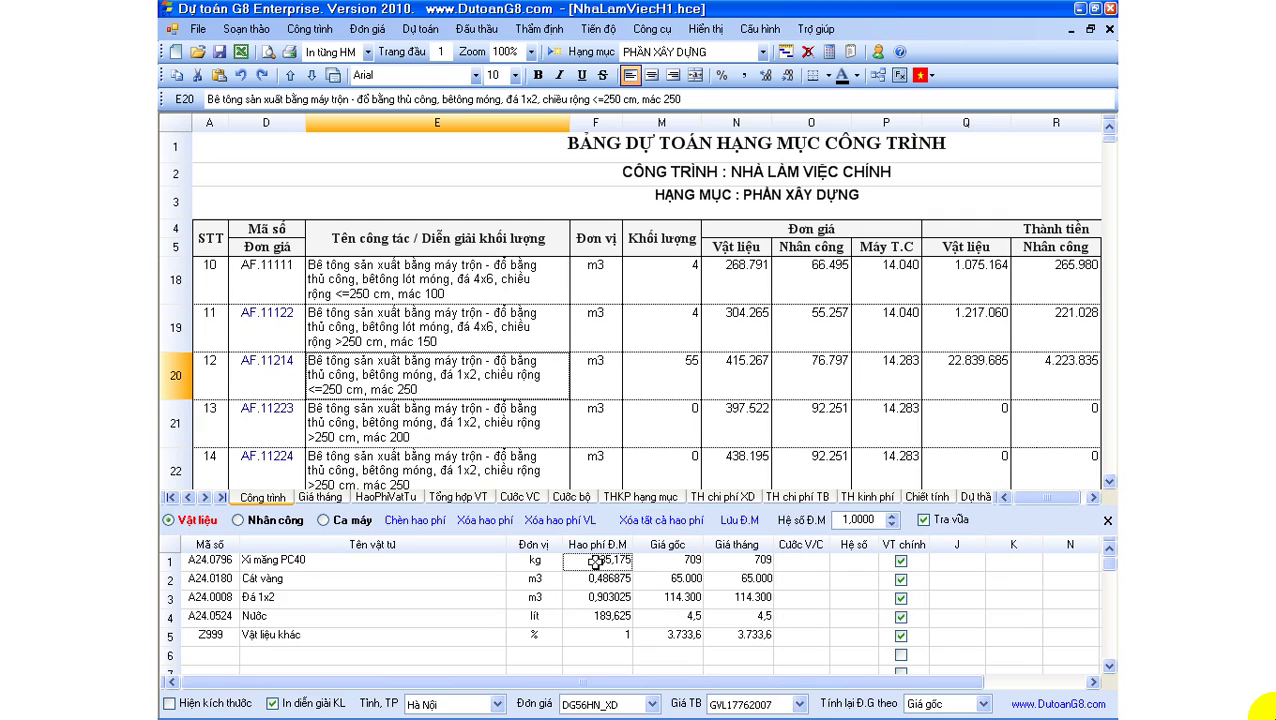
# Check the base price and monthly price of the cement in item AF.11214.
pyautogui.click(442, 410)
pyautogui.click(442, 380)
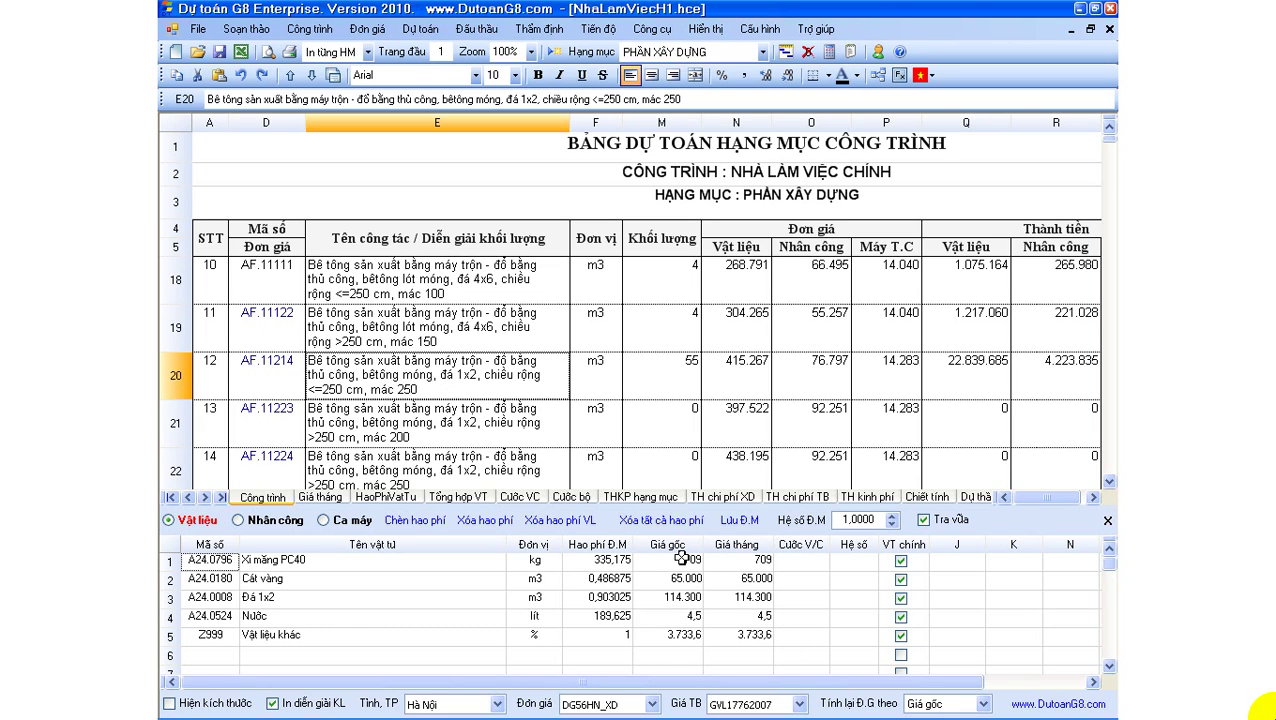
pyautogui.moveTo(680, 560); pyautogui.dragTo(726, 566)
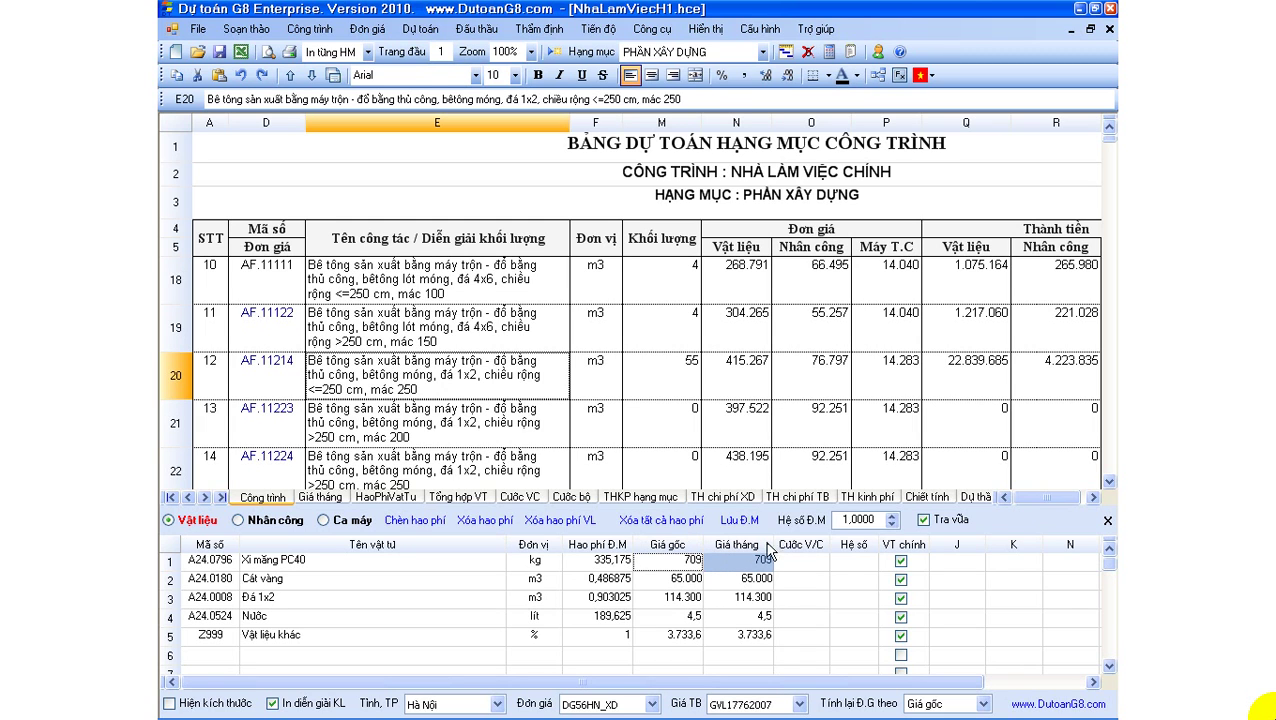
pyautogui.click(427, 427)
pyautogui.click(415, 383)
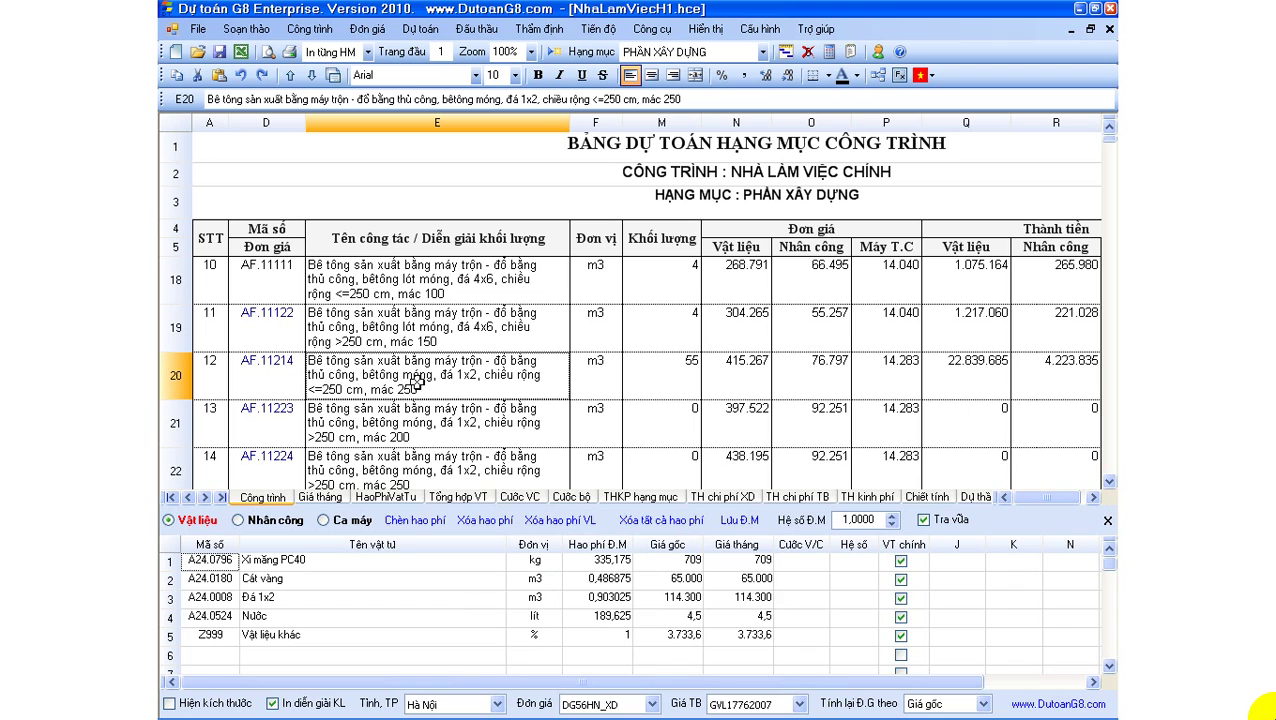
# Inspect the cement used in stone masonry items AE.11125 and AE.11115 and in concrete item AF.11122.
pyautogui.scroll(1, 415, 383)
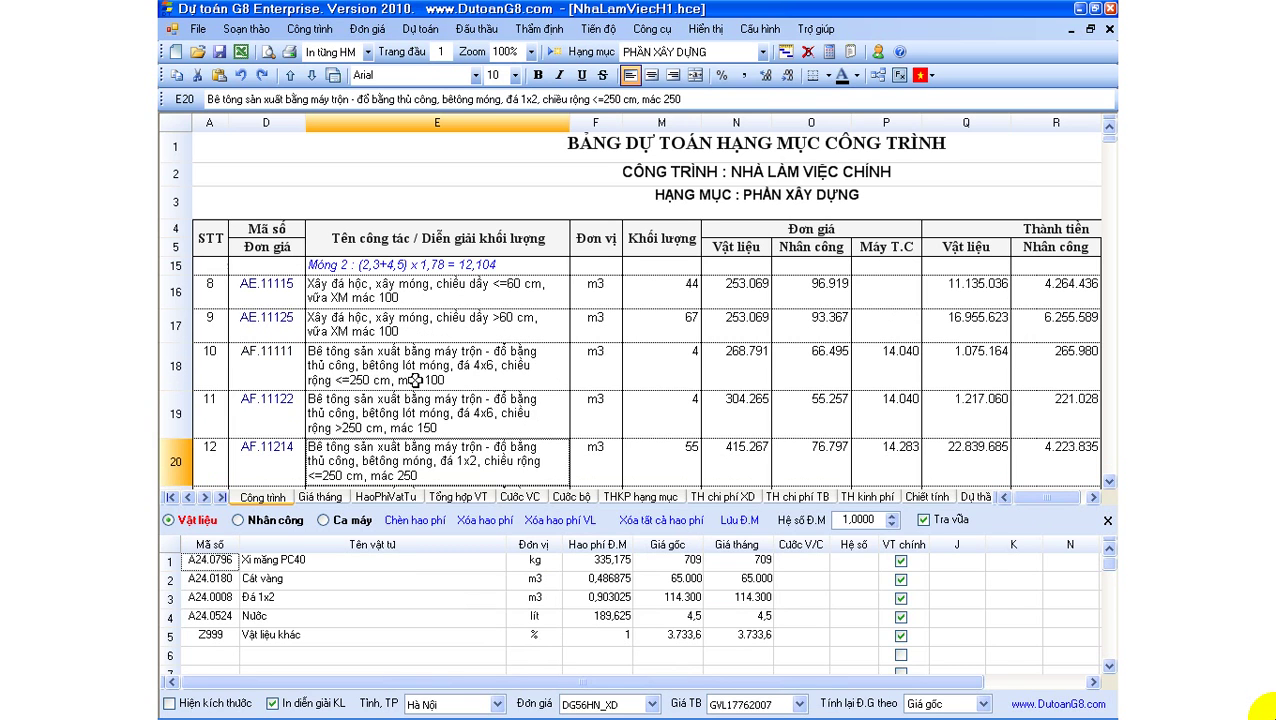
pyautogui.click(370, 327)
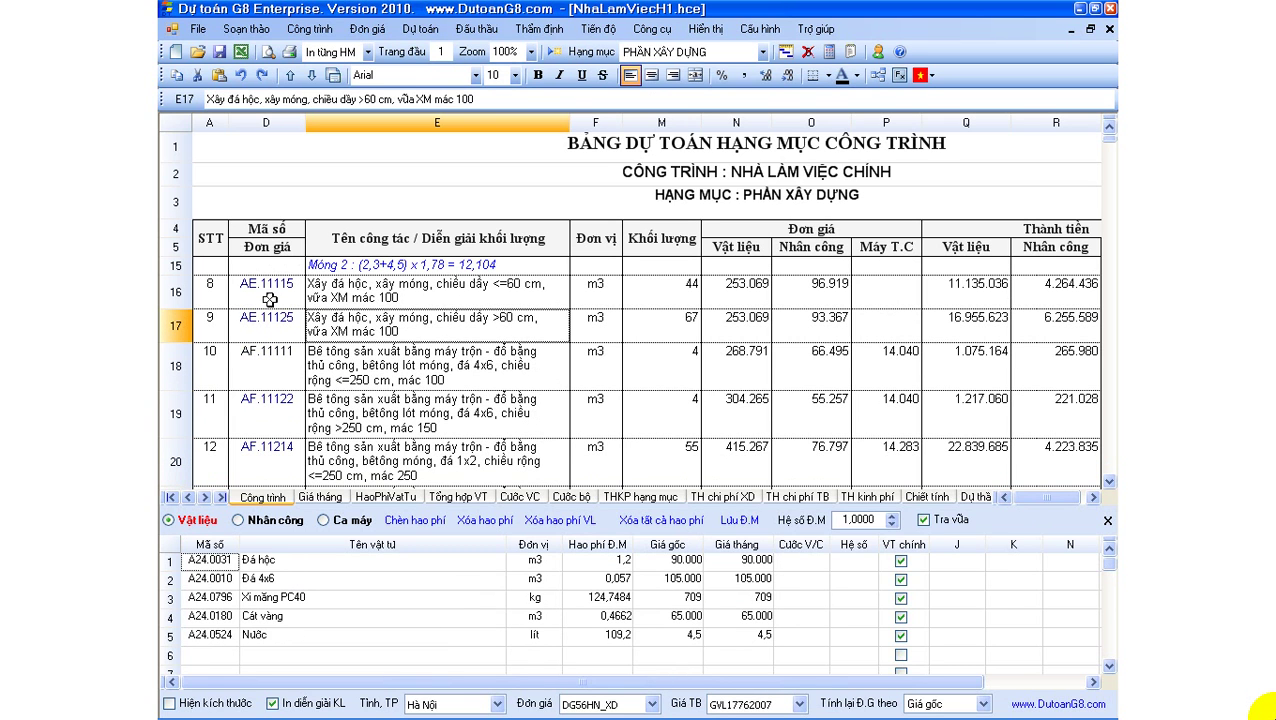
pyautogui.click(266, 297)
pyautogui.click(378, 300)
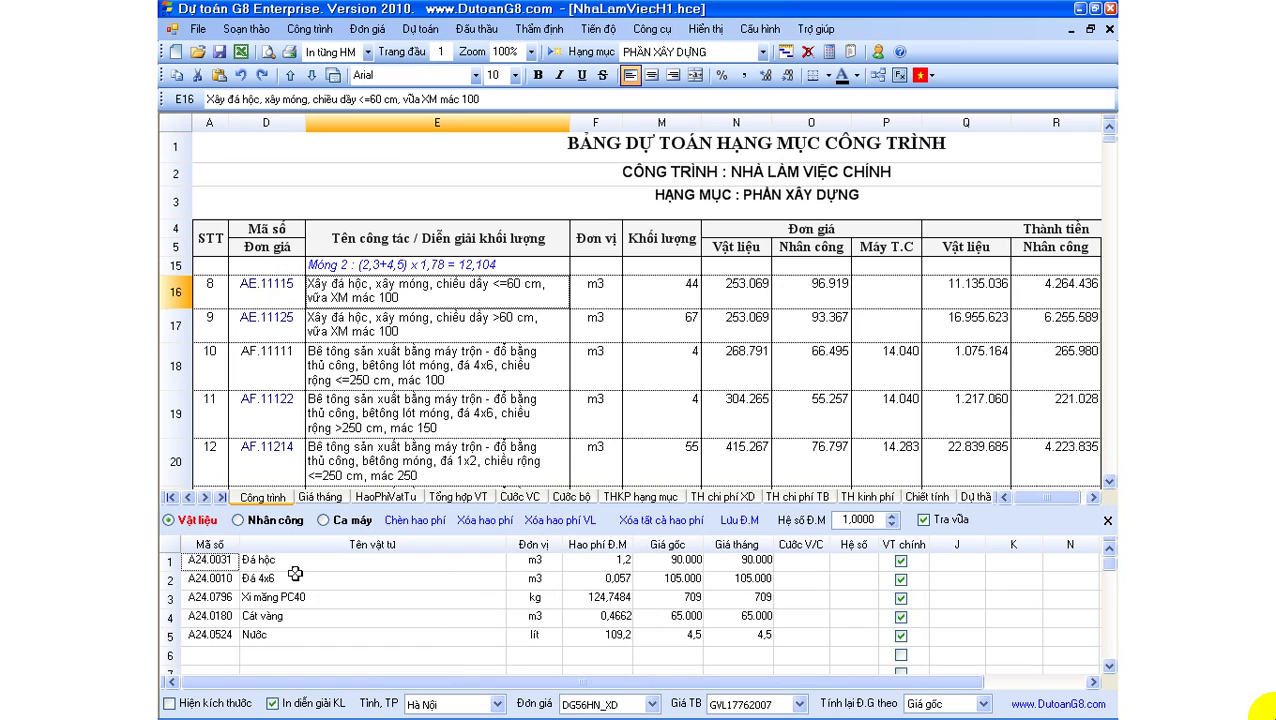
pyautogui.click(320, 596)
pyautogui.click(172, 598)
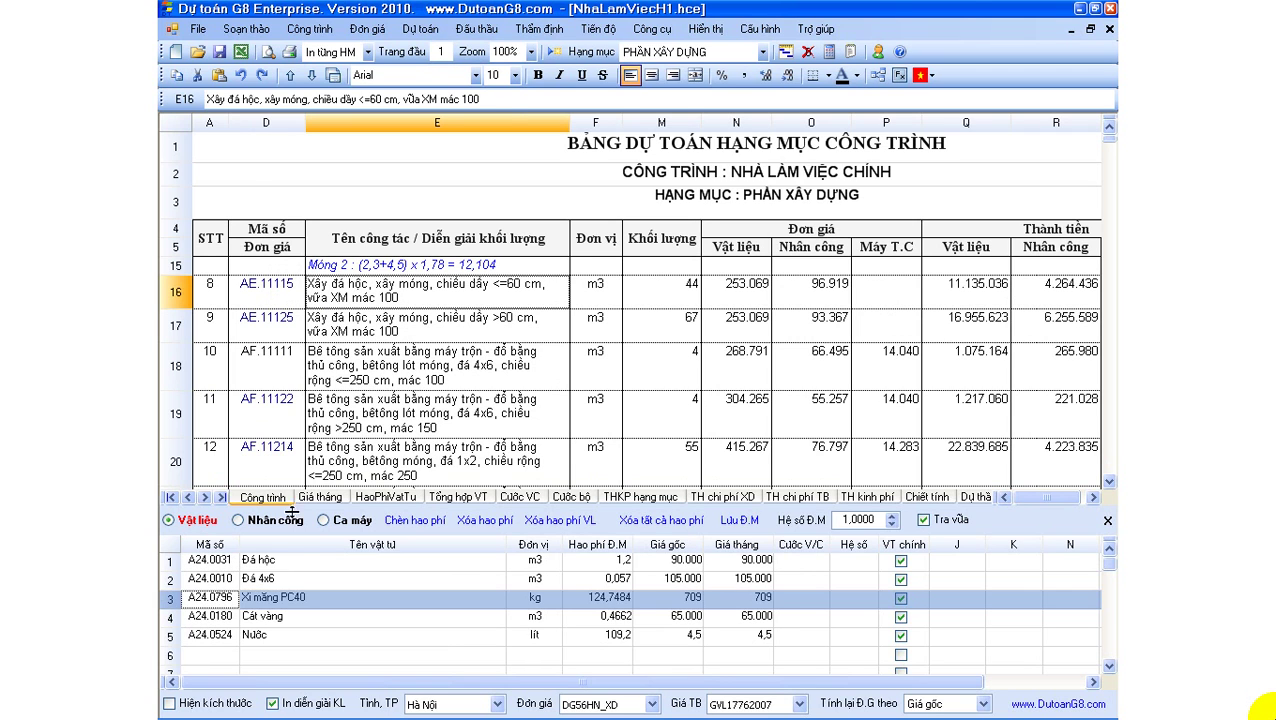
pyautogui.click(357, 415)
pyautogui.click(175, 565)
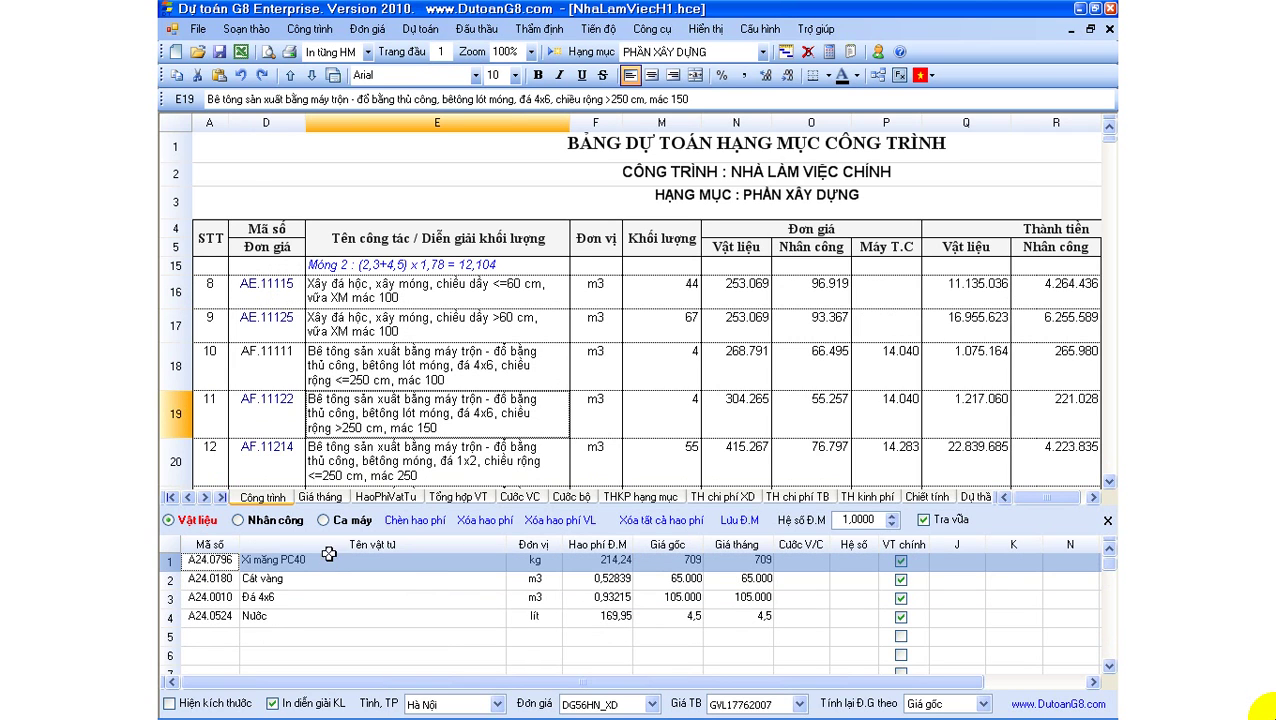
# Examine concrete item AF.11111 and check which cement type its material breakdown uses.
pyautogui.click(384, 360)
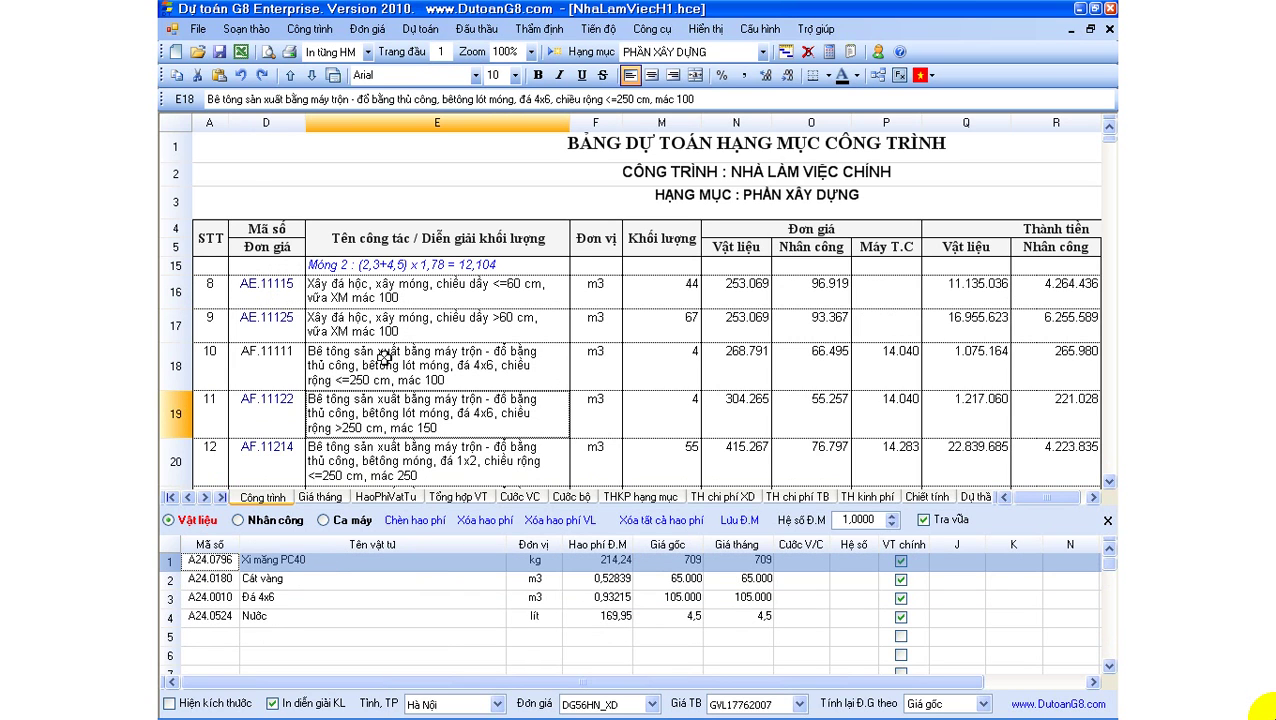
pyautogui.click(320, 577)
pyautogui.click(180, 378)
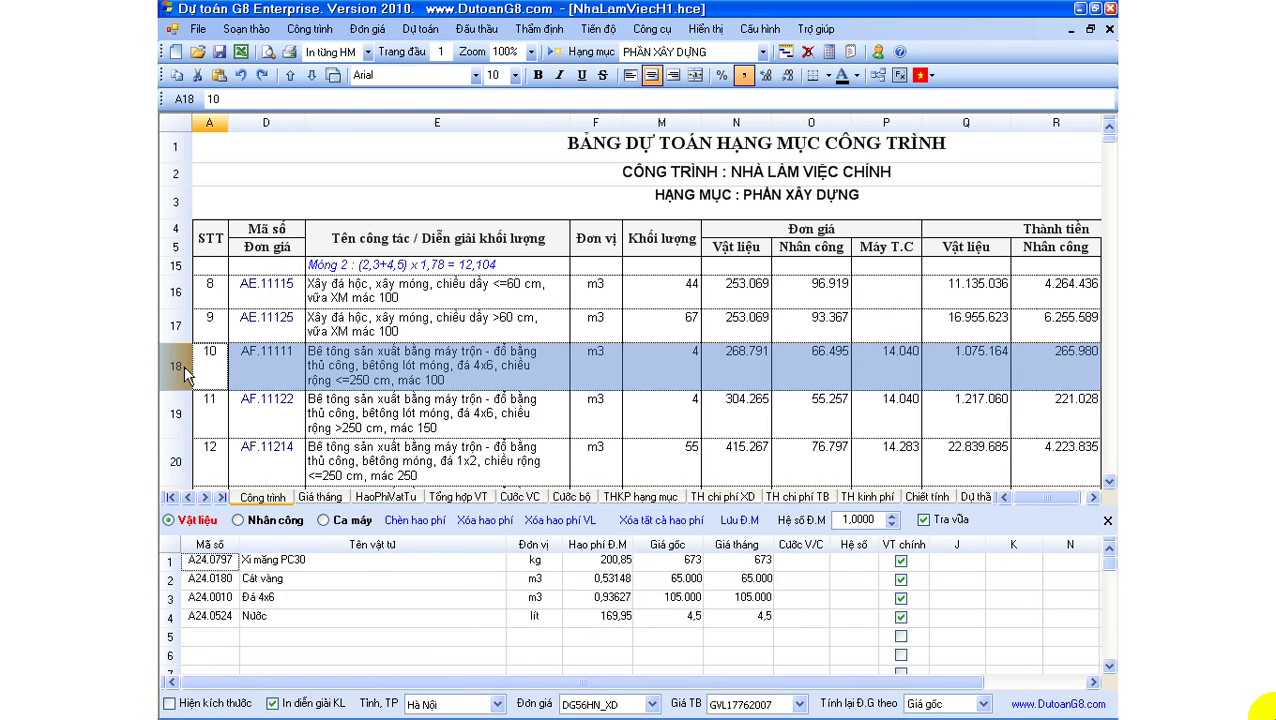
pyautogui.click(372, 371)
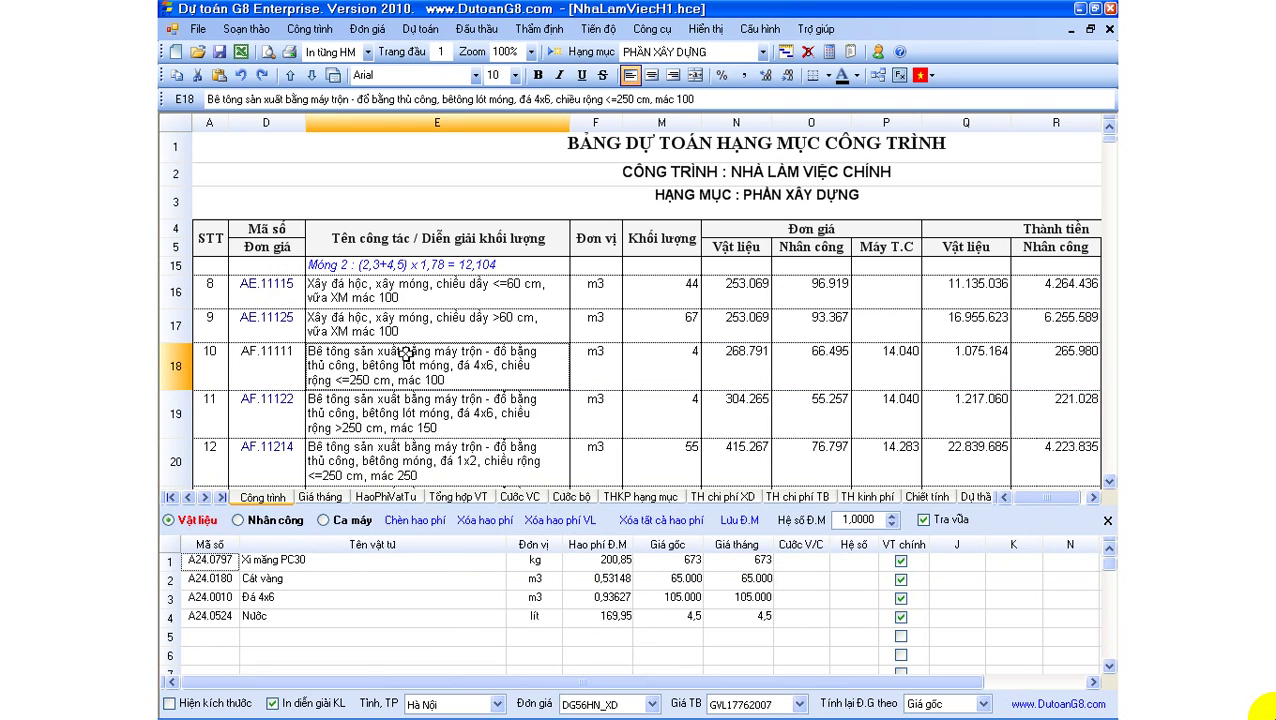
pyautogui.click(185, 565)
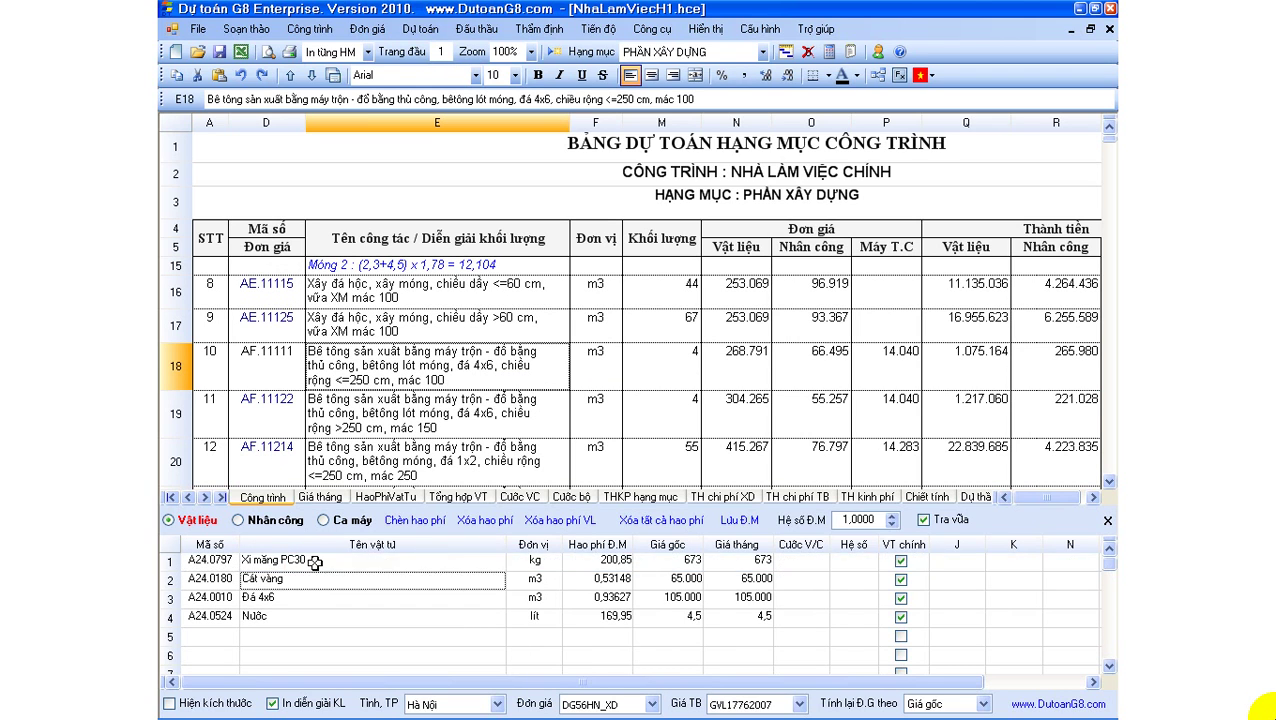
pyautogui.click(318, 570)
# Recheck the code and cement row of item AF.11111 against neighbouring concrete item AF.11122.
pyautogui.click(413, 364)
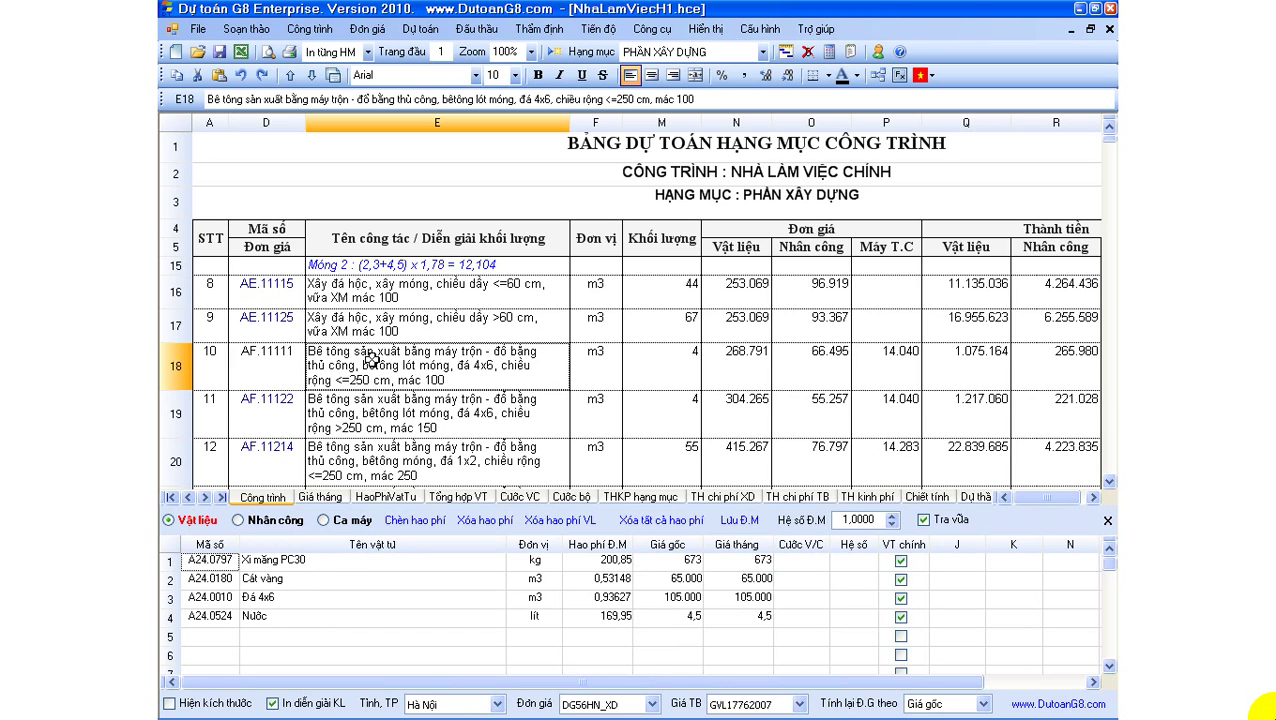
pyautogui.click(397, 424)
pyautogui.click(432, 384)
pyautogui.click(292, 368)
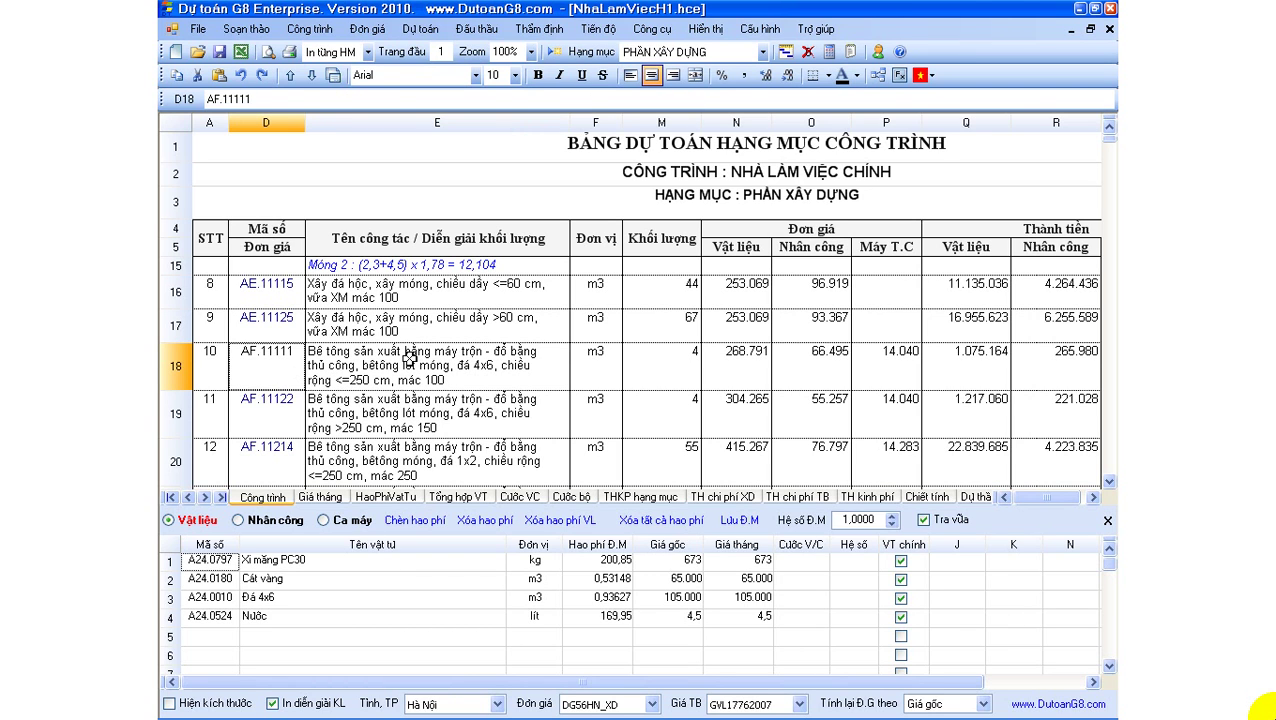
pyautogui.click(176, 563)
pyautogui.click(288, 576)
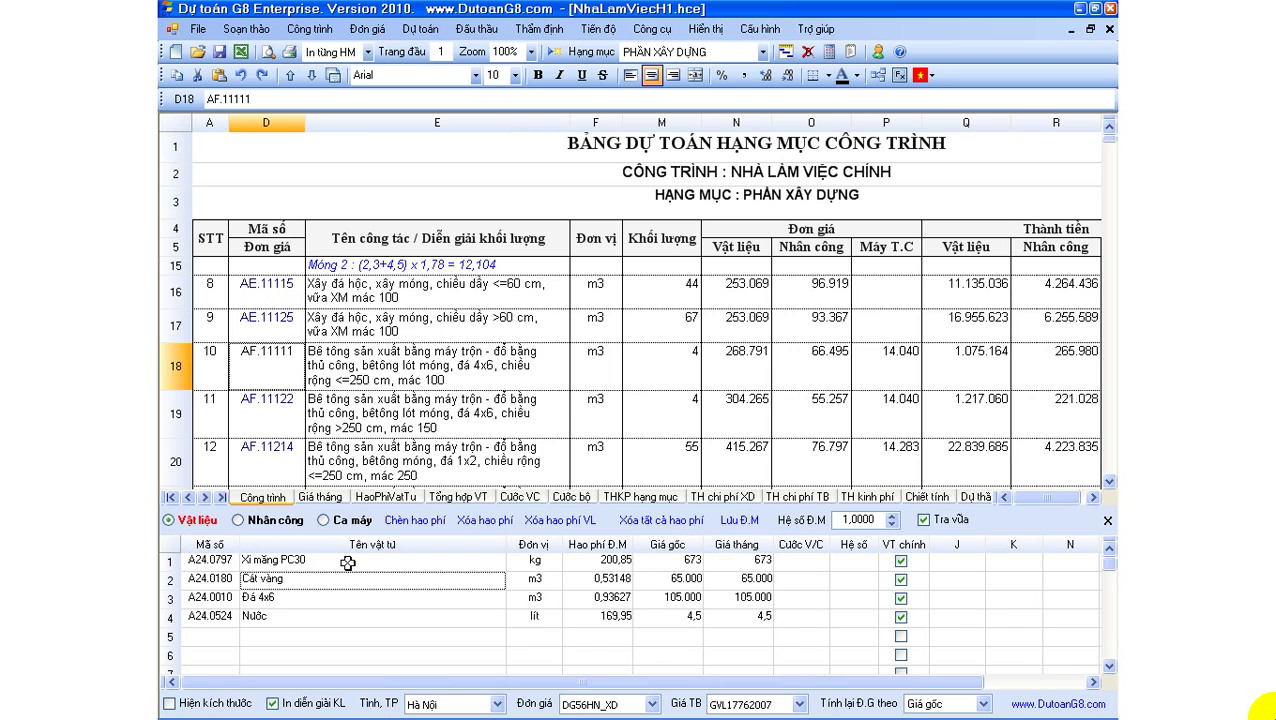
# Compare the cement used in concrete items AF.11111 and AF.11122 with stone masonry items AE.11125 and AE.11115.
pyautogui.moveTo(347, 563); pyautogui.dragTo(346, 609)
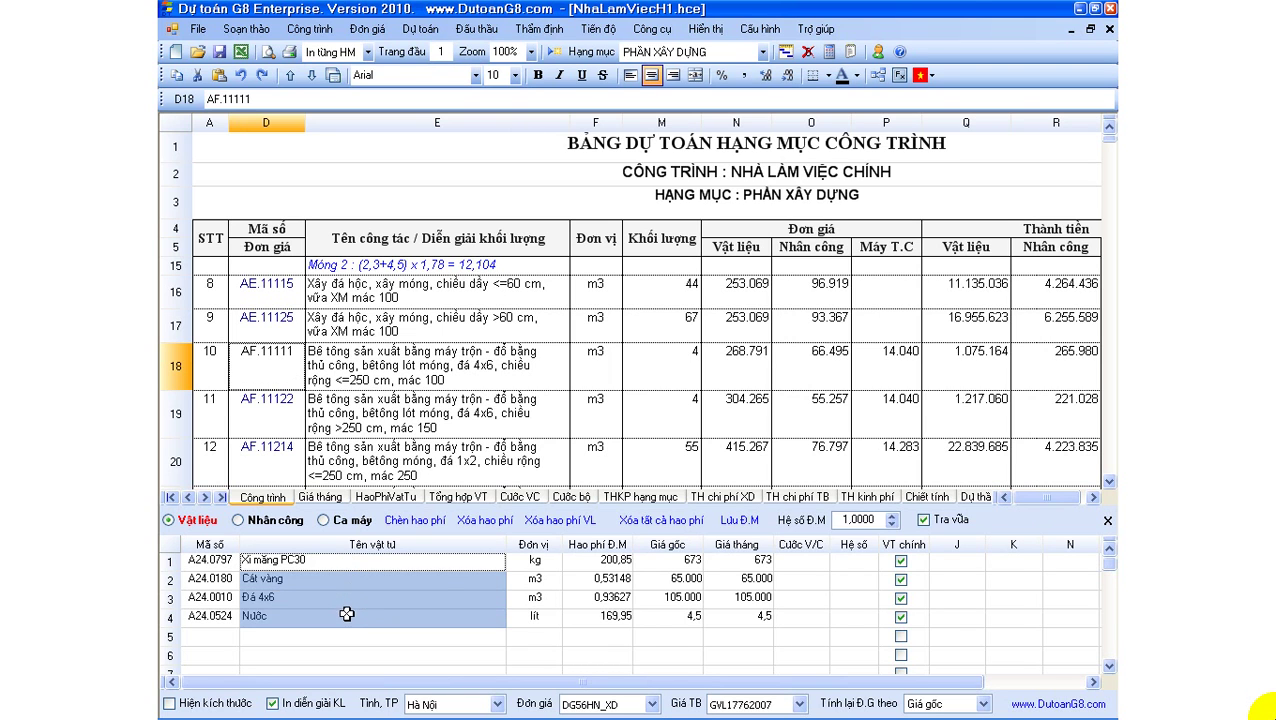
pyautogui.click(389, 424)
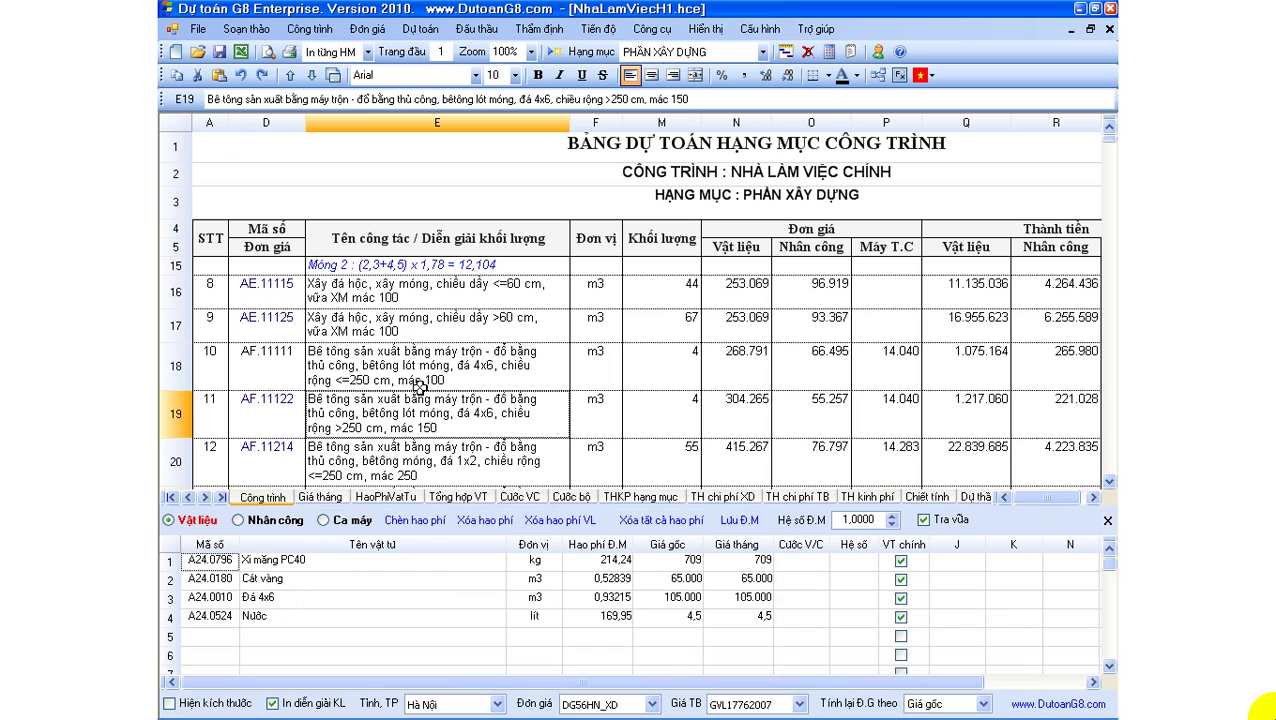
pyautogui.click(395, 328)
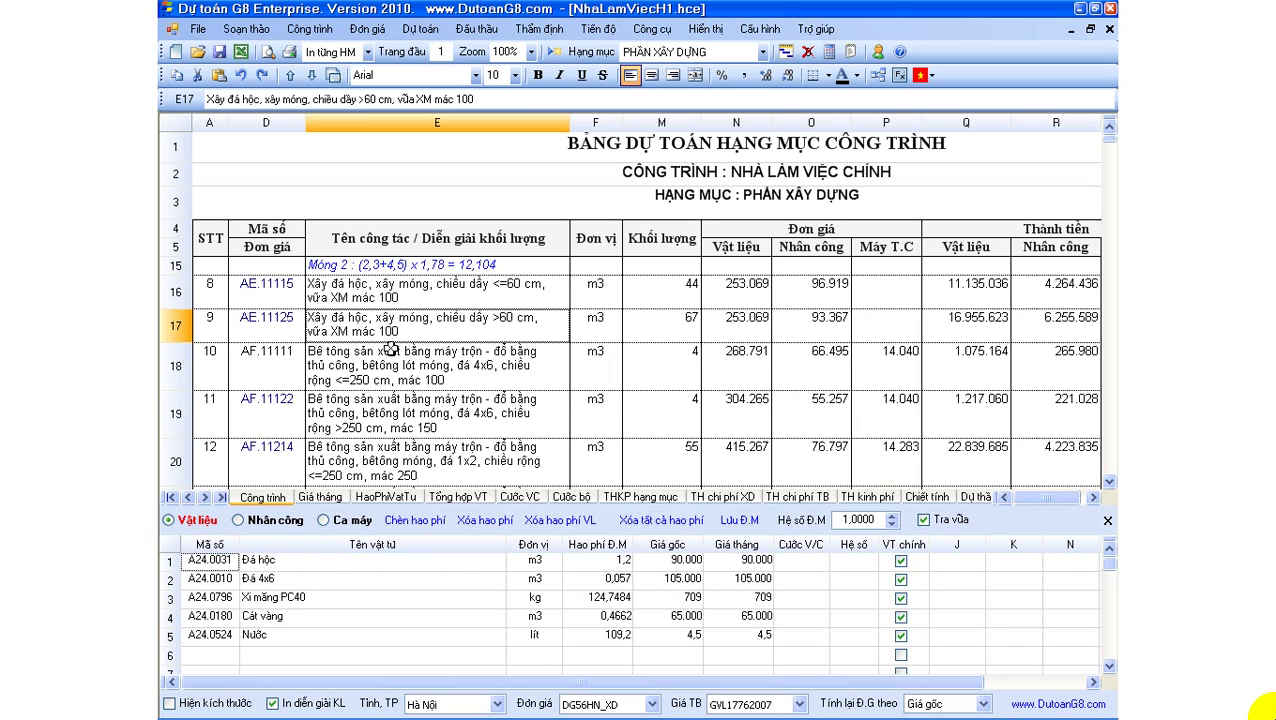
pyautogui.click(402, 440)
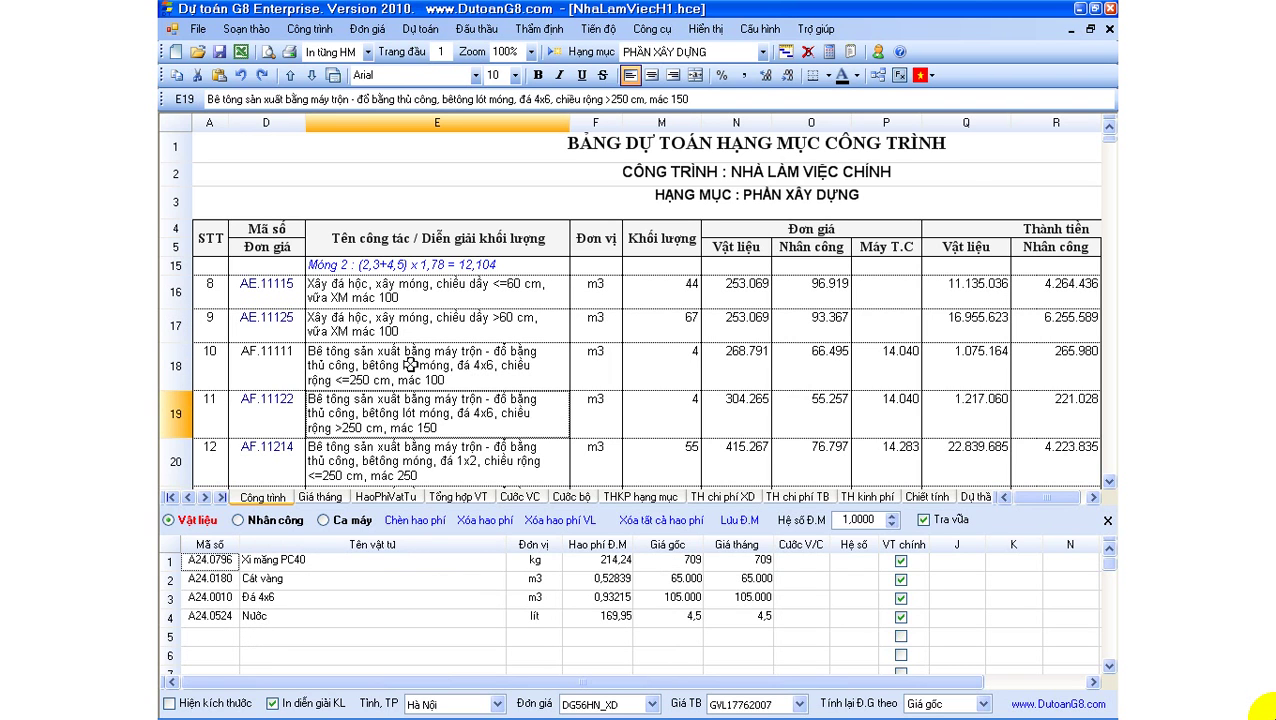
pyautogui.click(343, 297)
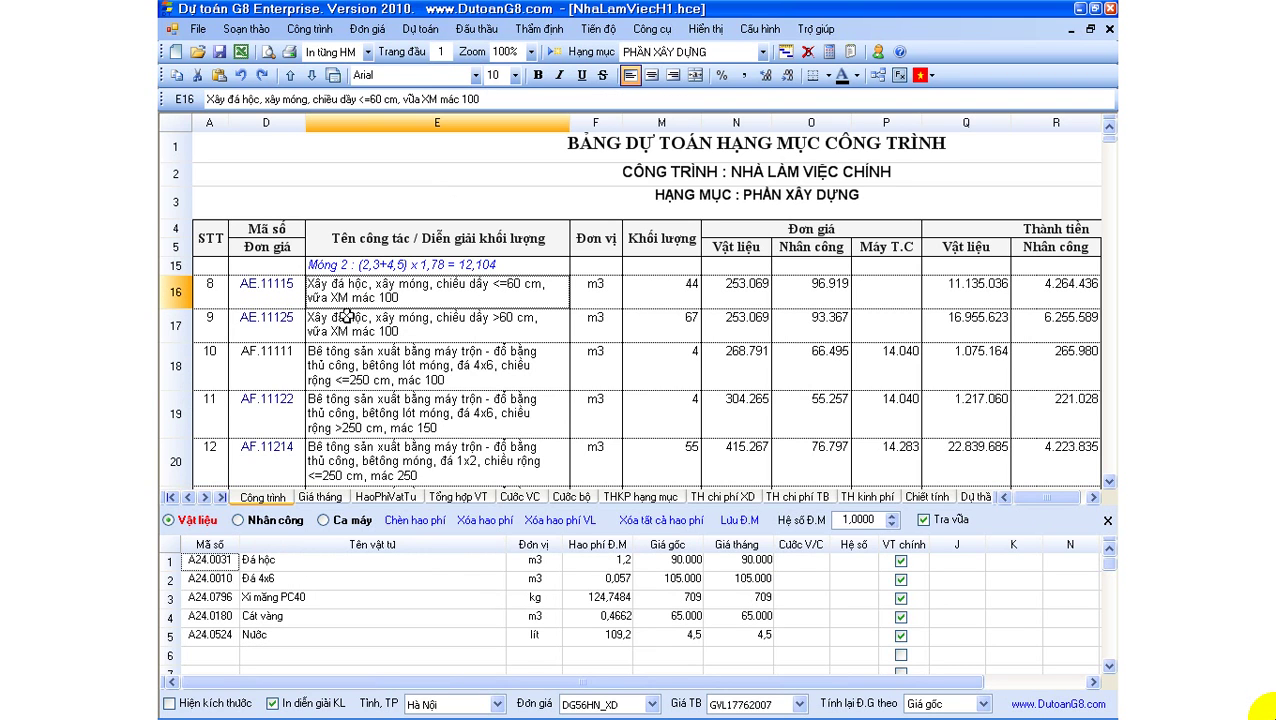
# Rerun the quantity analysis for the whole project and check the materials of concrete items AF.11111 and AF.11122.
pyautogui.click(553, 52)
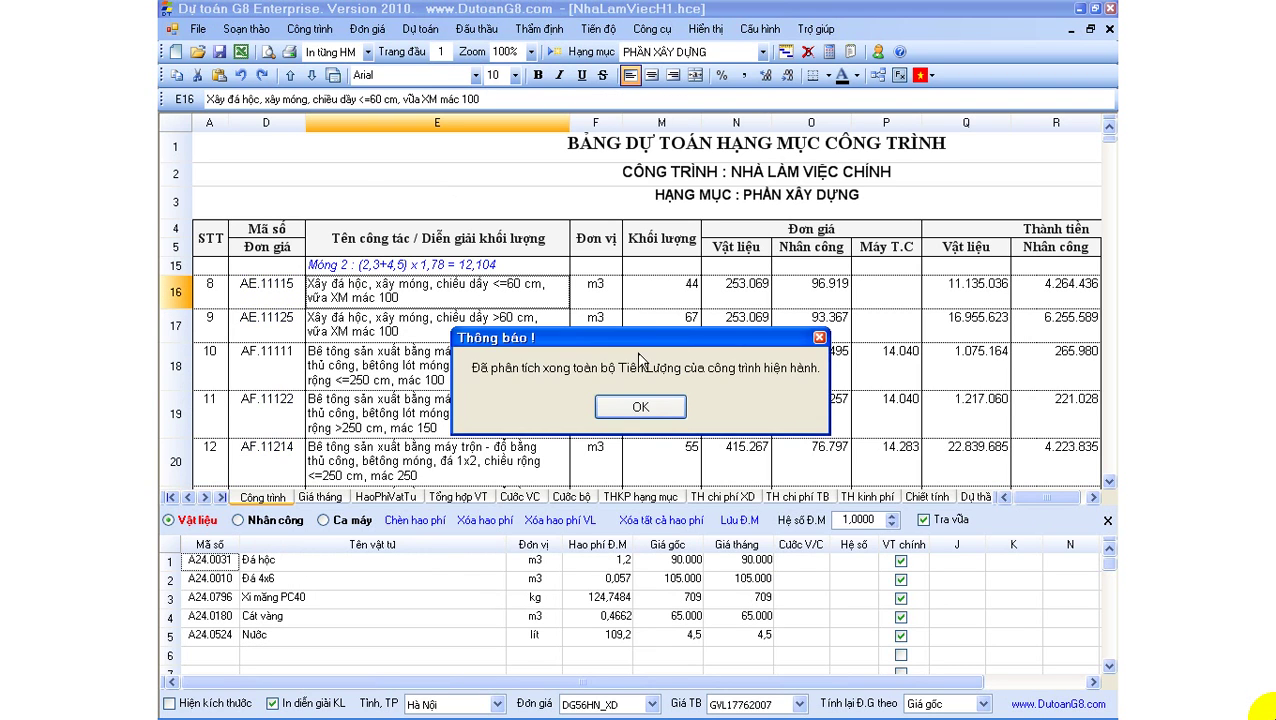
pyautogui.click(641, 407)
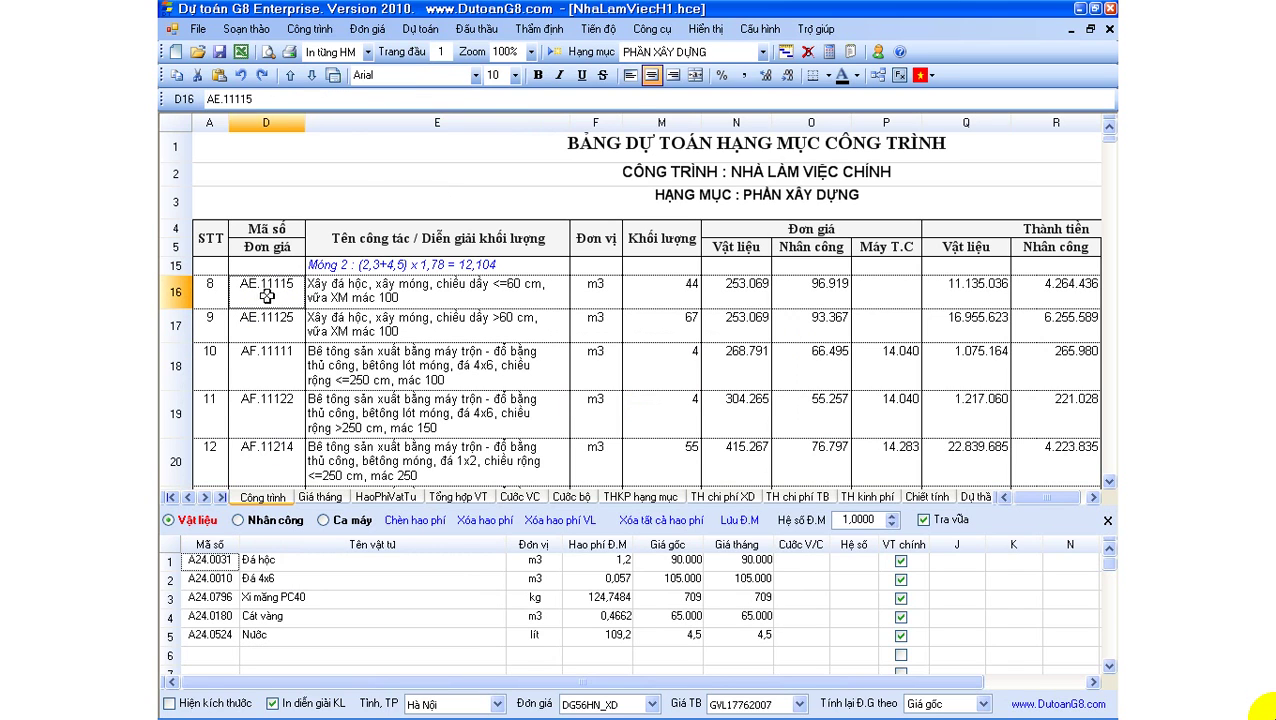
pyautogui.click(380, 343)
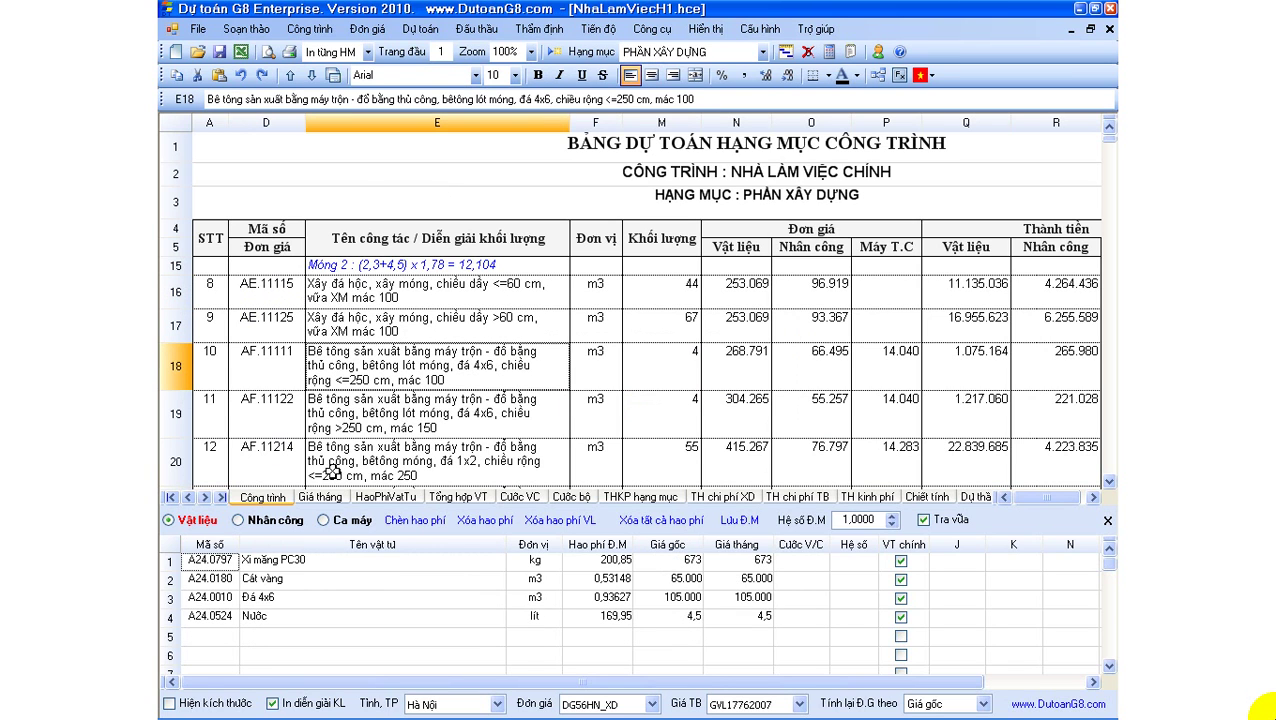
pyautogui.click(345, 430)
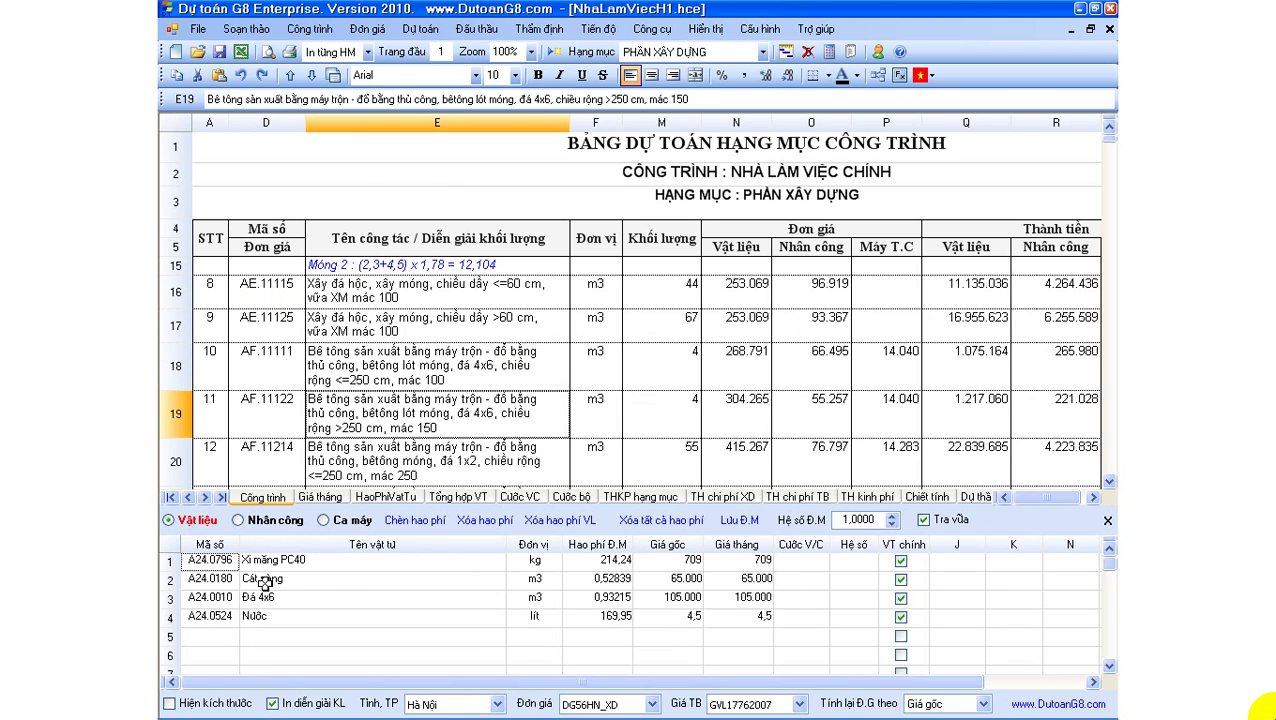
# Convert the mortar appendix of all the project's work items back to PC30 cement.
pyautogui.click(310, 29)
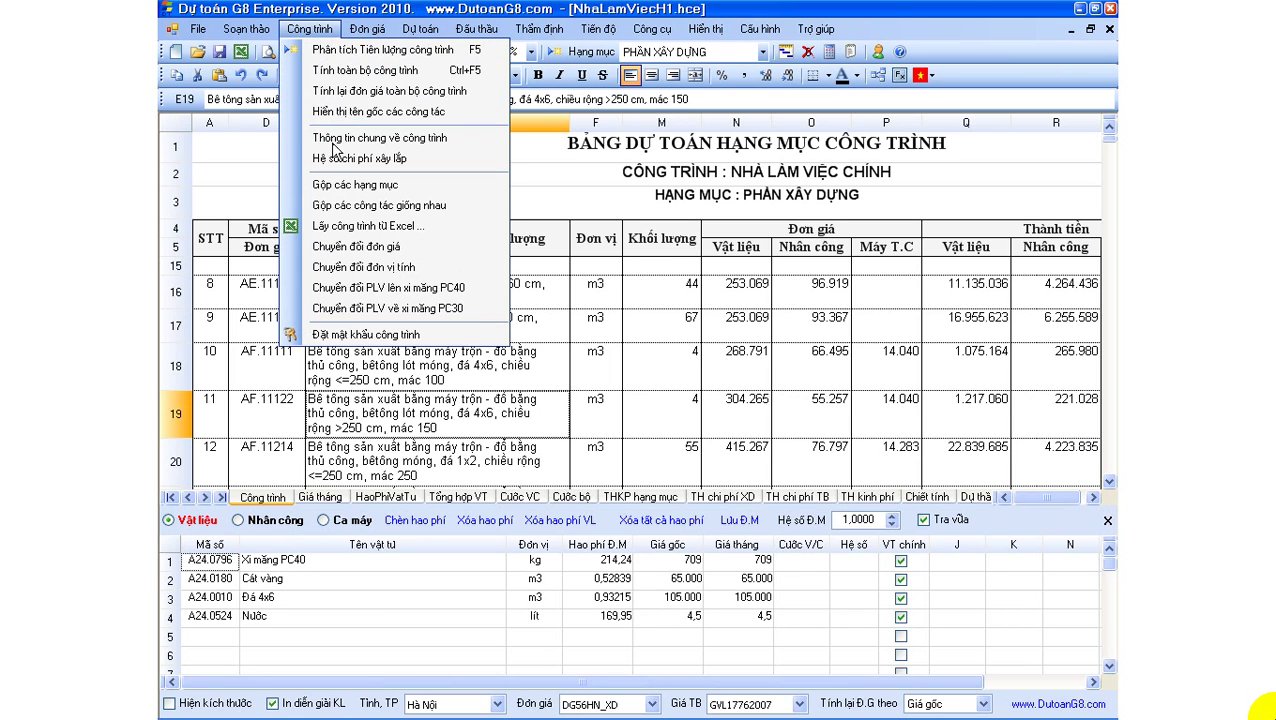
pyautogui.click(457, 314)
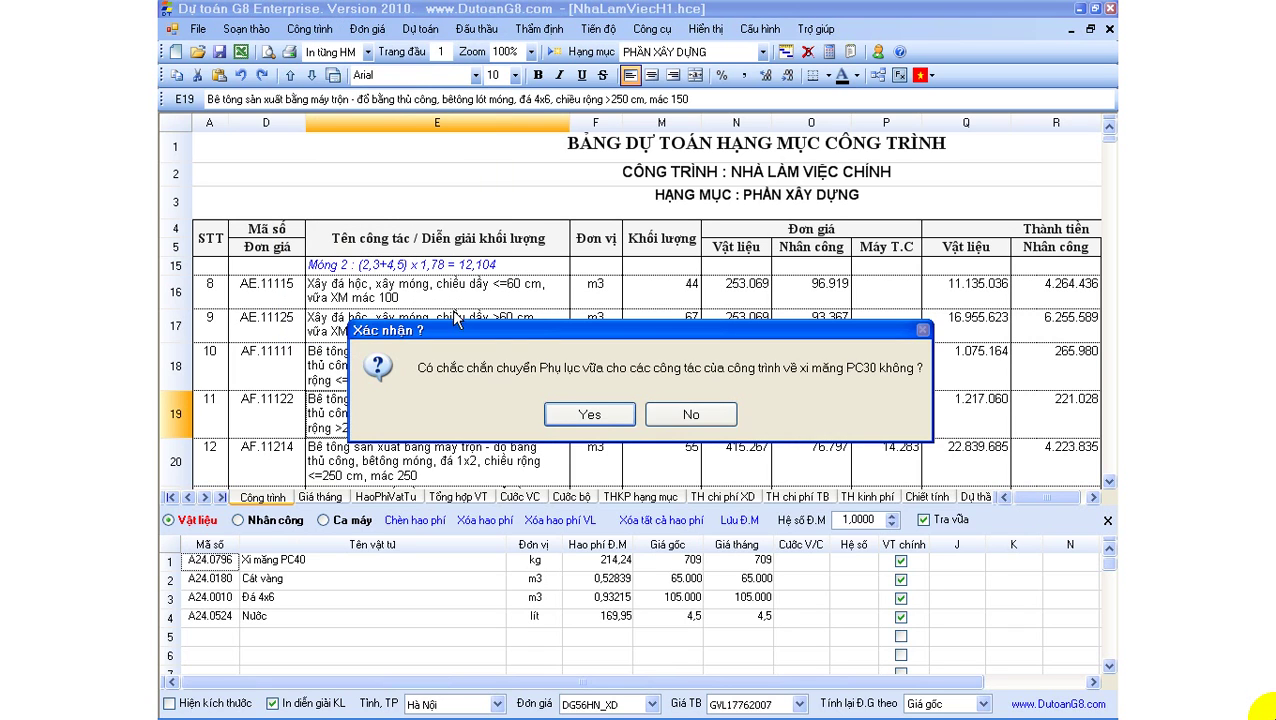
pyautogui.click(590, 415)
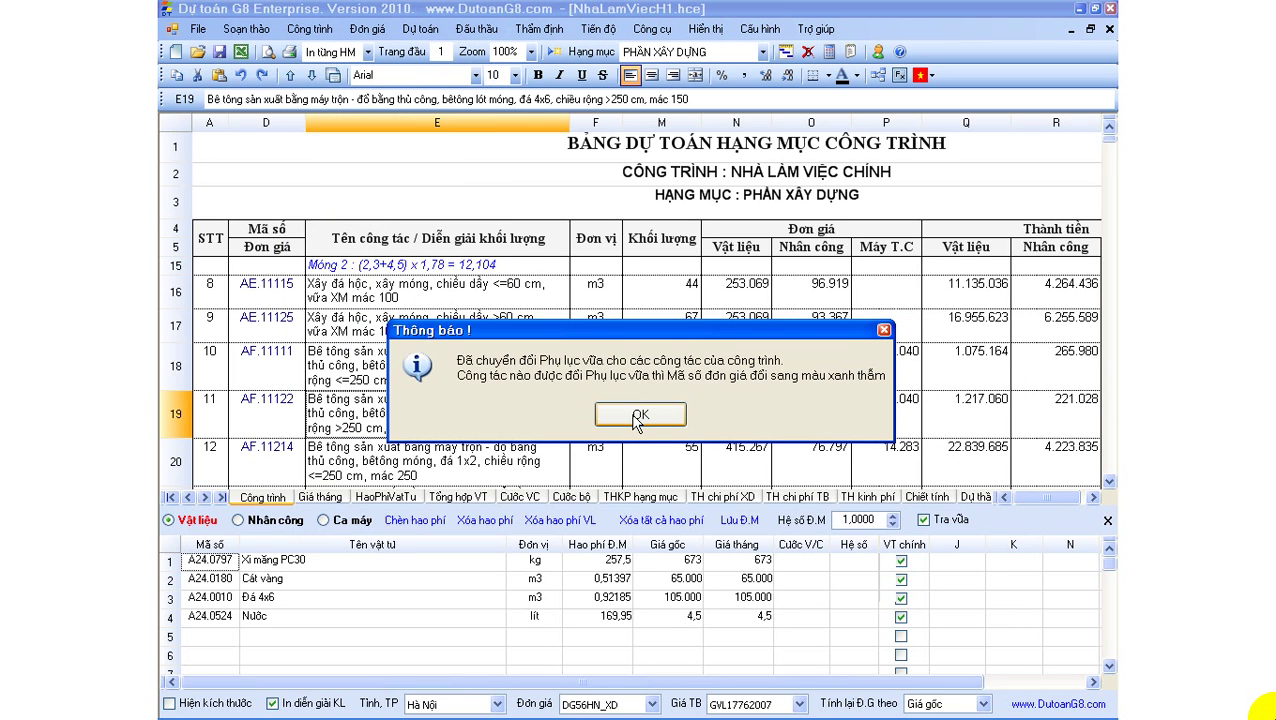
pyautogui.click(637, 416)
# Check the cement type in the material breakdowns of concrete item AF.11111 and brick masonry item AE.22152.
pyautogui.click(388, 375)
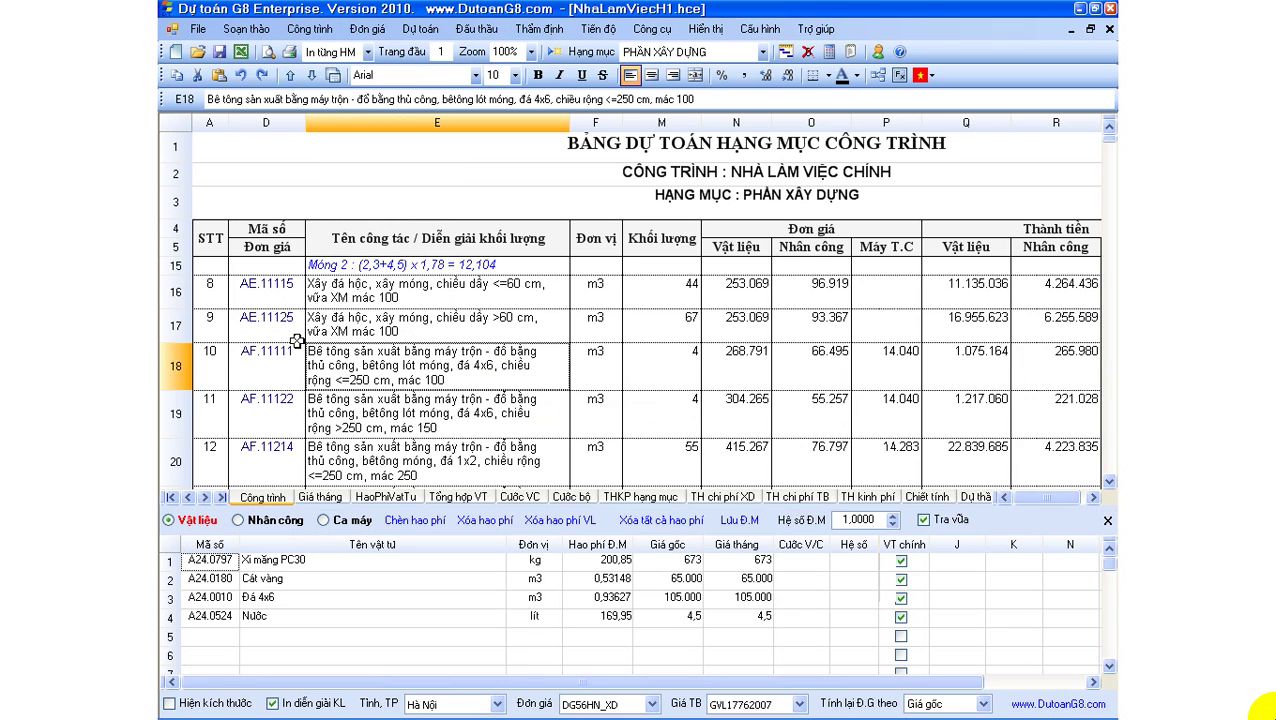
pyautogui.scroll(2, 296, 340)
pyautogui.click(269, 343)
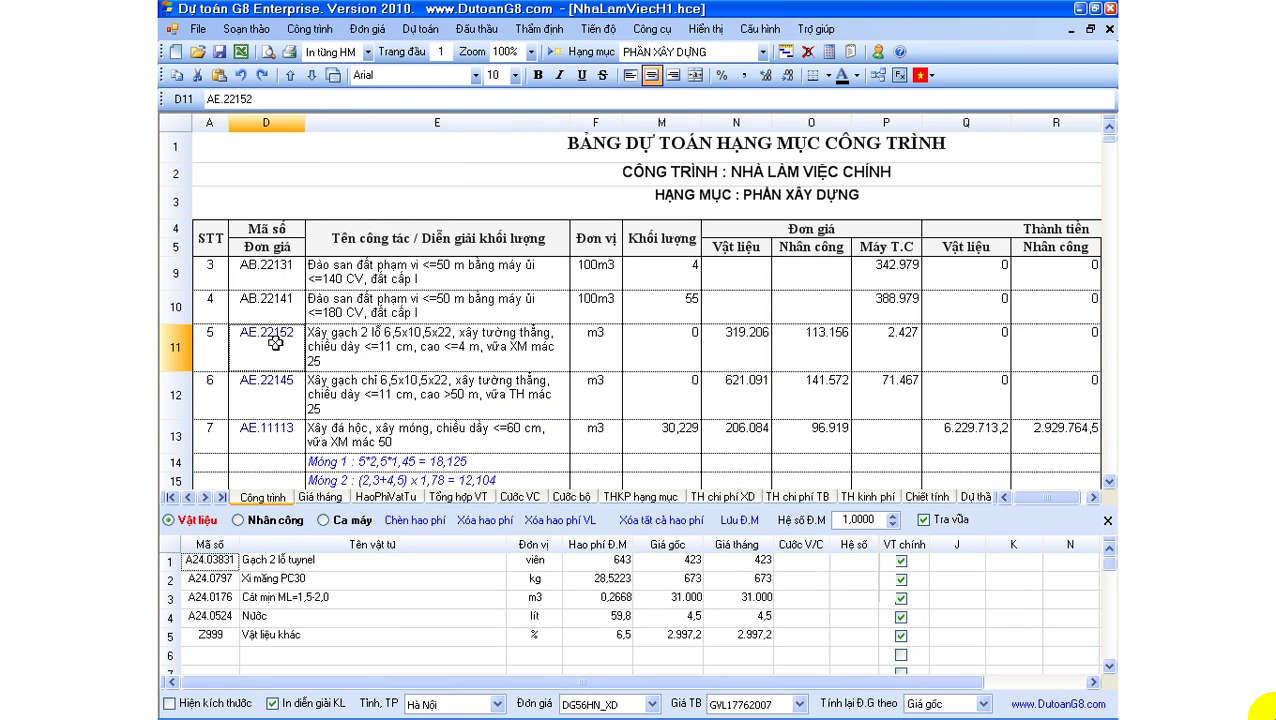
pyautogui.click(371, 346)
# Inspect the cement row of concrete item AF.11214 and its consumption norm.
pyautogui.scroll(-3, 371, 346)
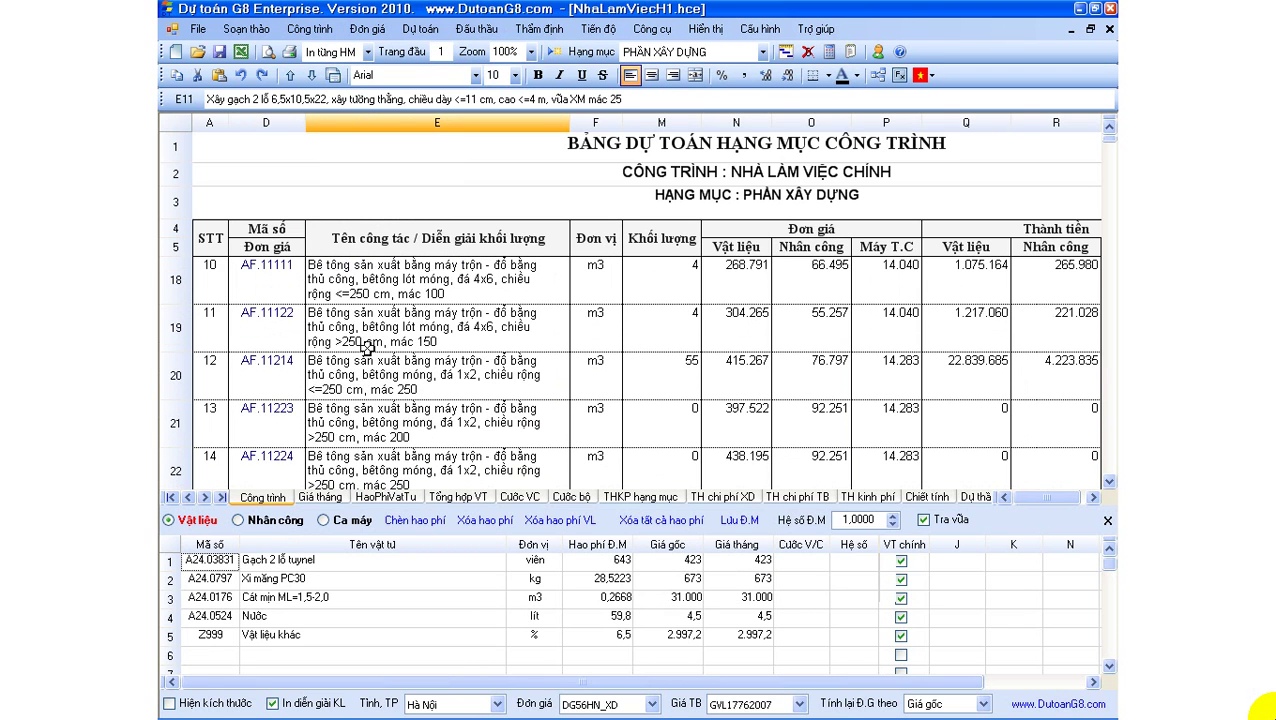
pyautogui.click(180, 378)
pyautogui.click(377, 372)
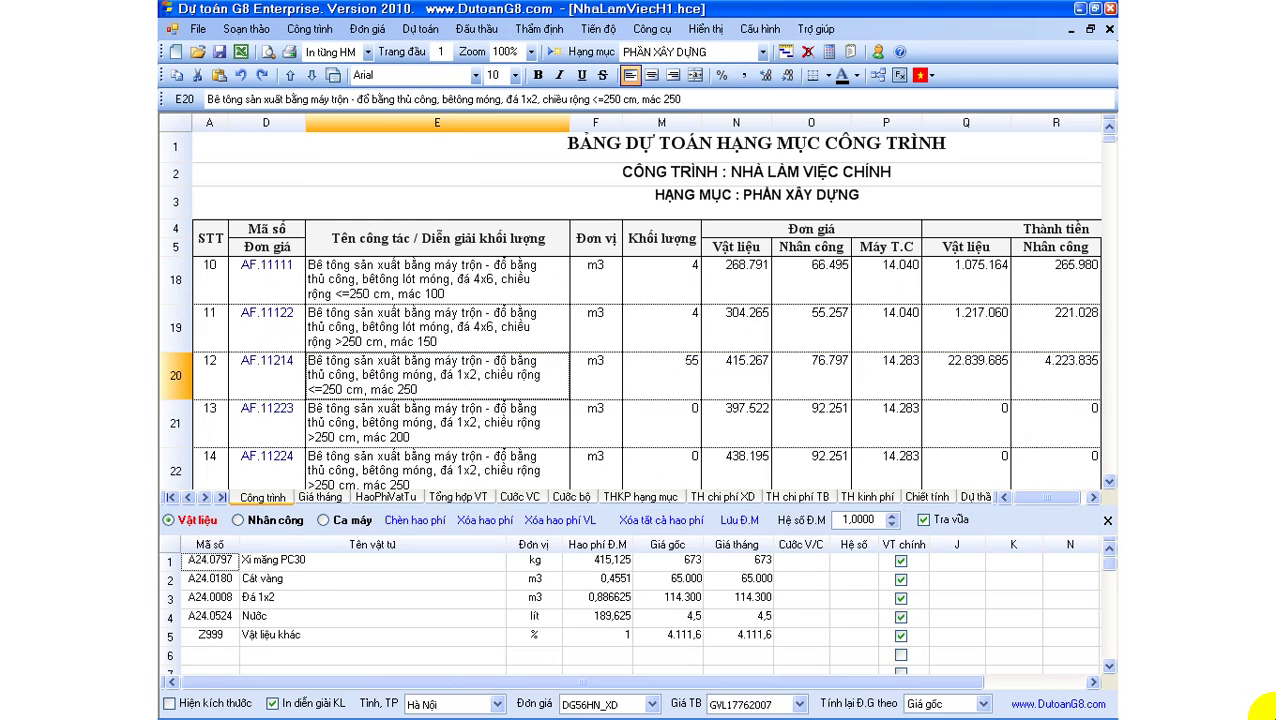
pyautogui.click(298, 566)
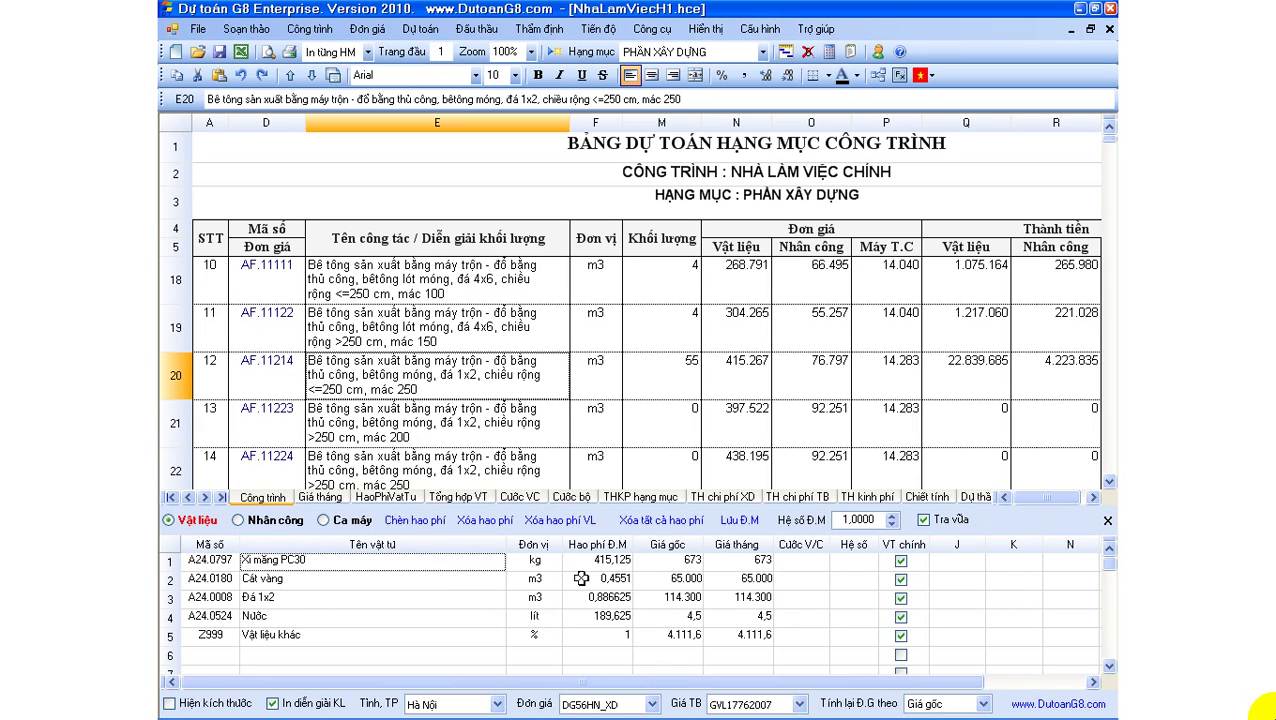
pyautogui.click(617, 562)
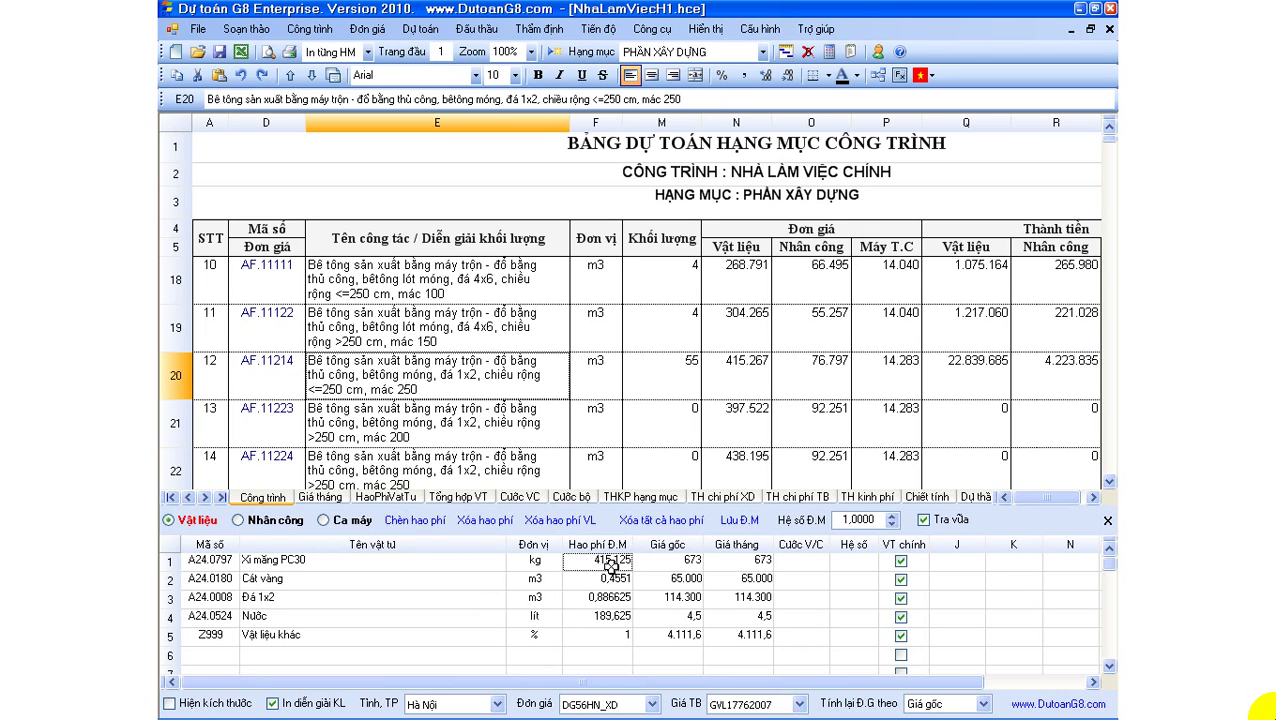
pyautogui.click(445, 375)
# Compare the material breakdown of brick masonry item AE.22152 with earthwork item AB.22141.
pyautogui.scroll(3, 445, 375)
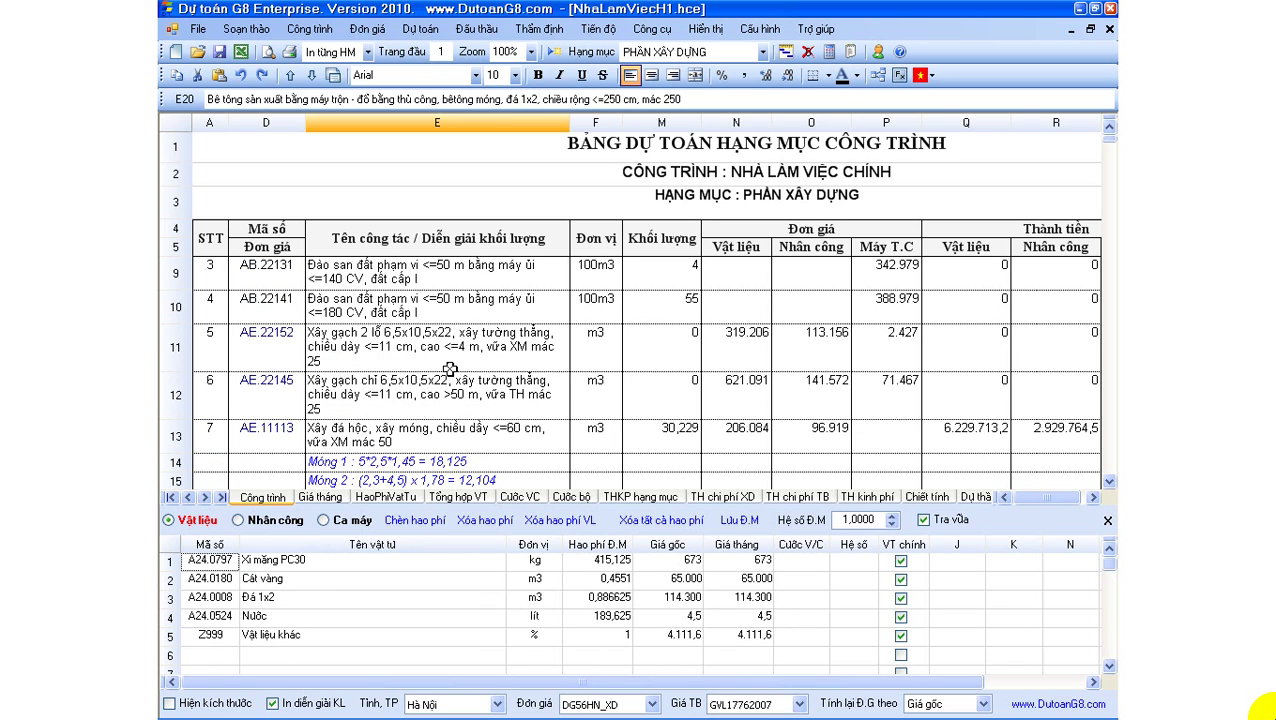
pyautogui.click(449, 356)
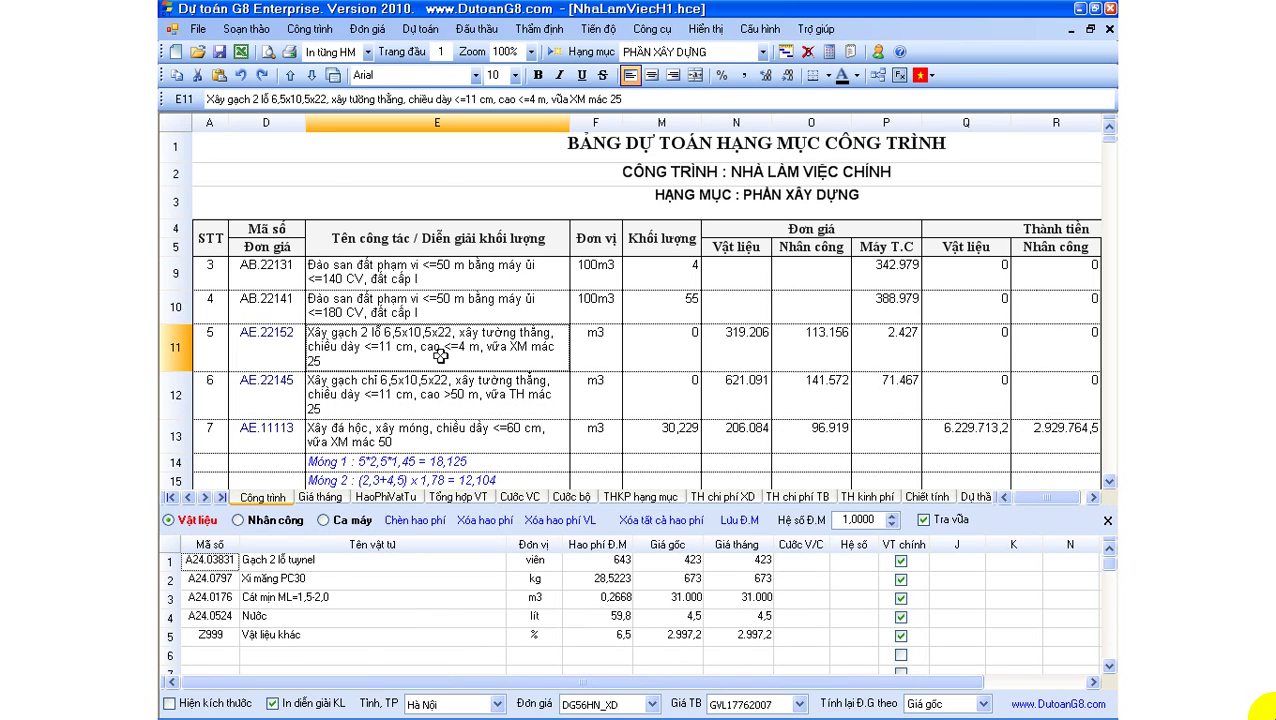
pyautogui.click(259, 308)
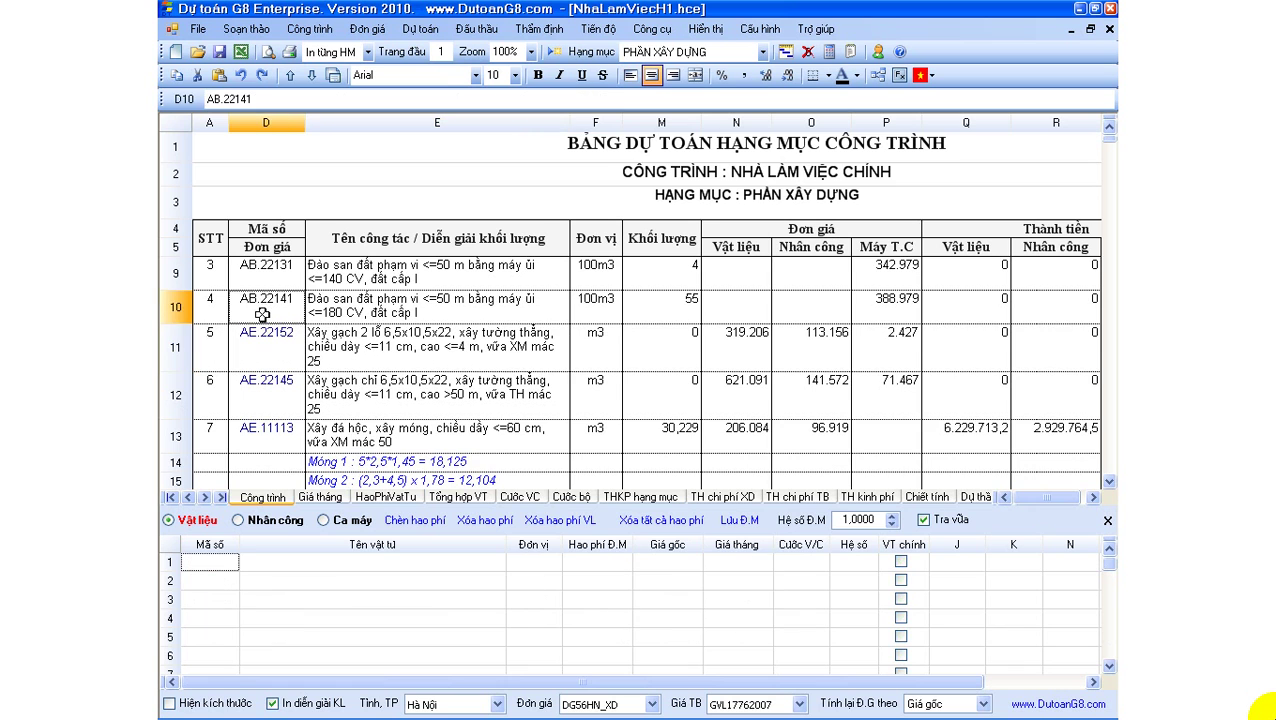
# Review the unit price codes from the first item to AF.11225, and check the materials of AF.11225 and AB.22111.
pyautogui.scroll(1, 255, 308)
pyautogui.moveTo(233, 293); pyautogui.dragTo(231, 415)
pyautogui.scroll(-5, 240, 400)
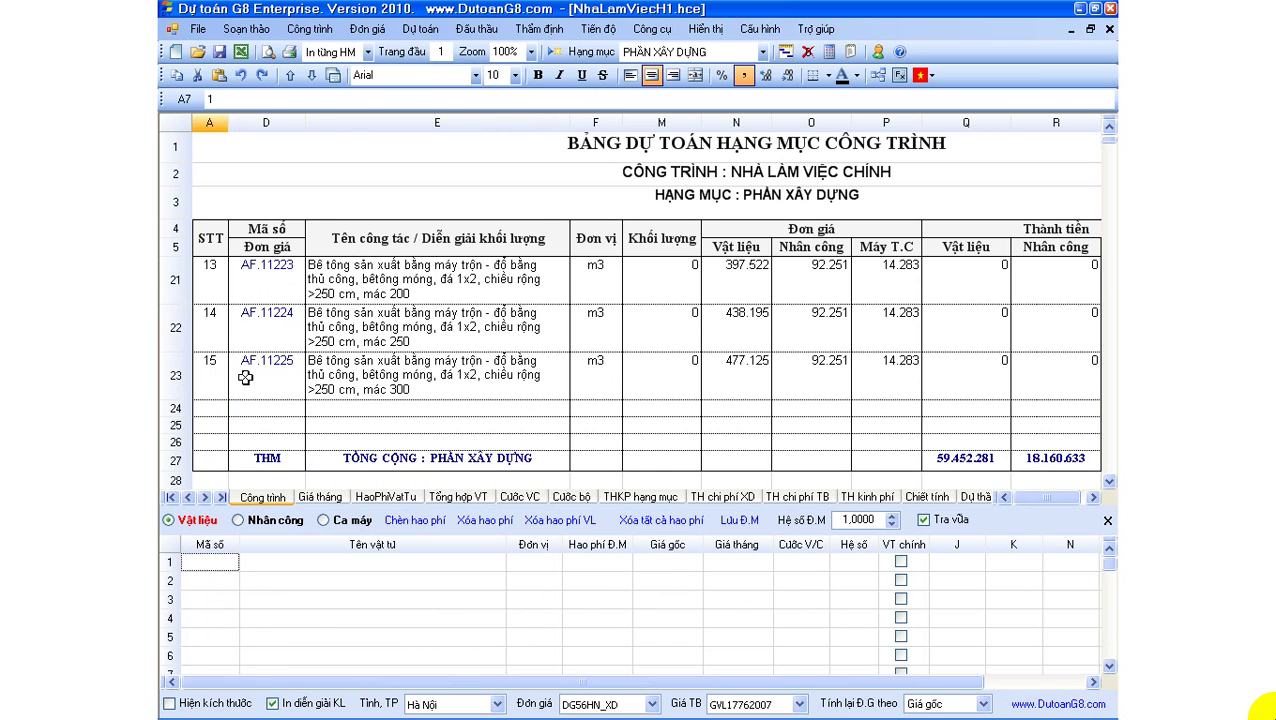
pyautogui.click(245, 377)
pyautogui.scroll(5, 276, 338)
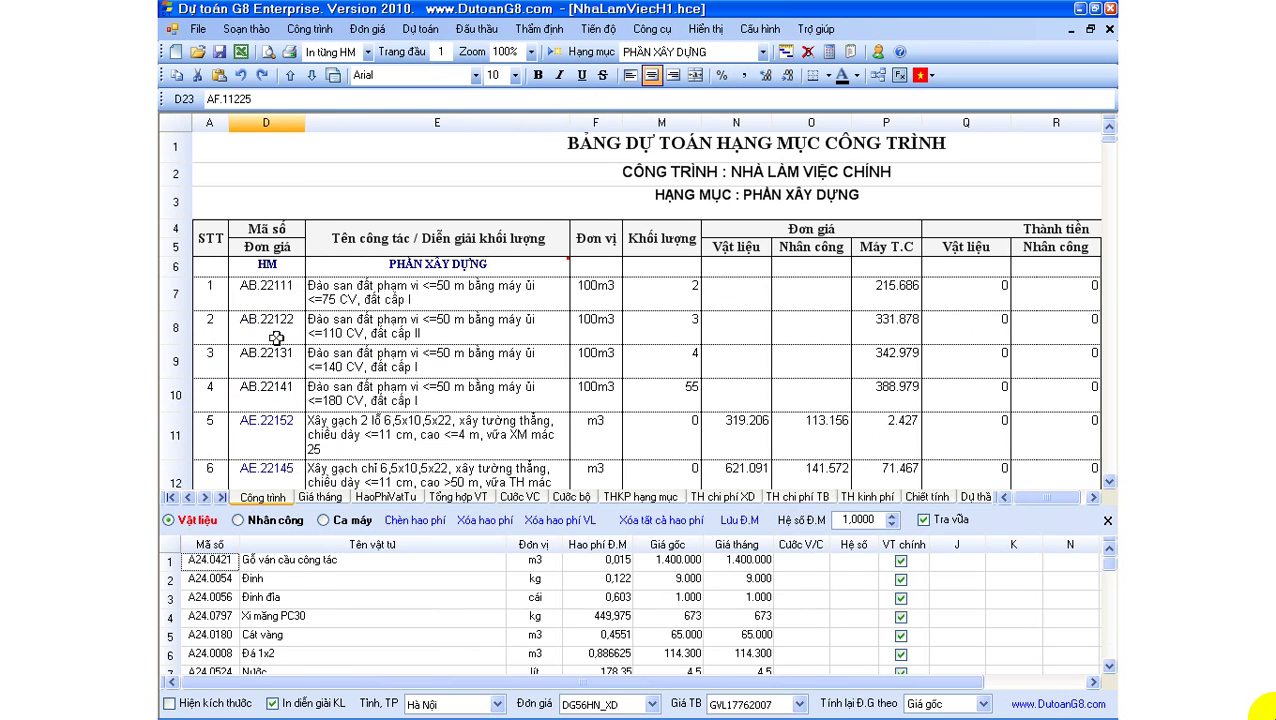
pyautogui.click(276, 338)
pyautogui.click(281, 290)
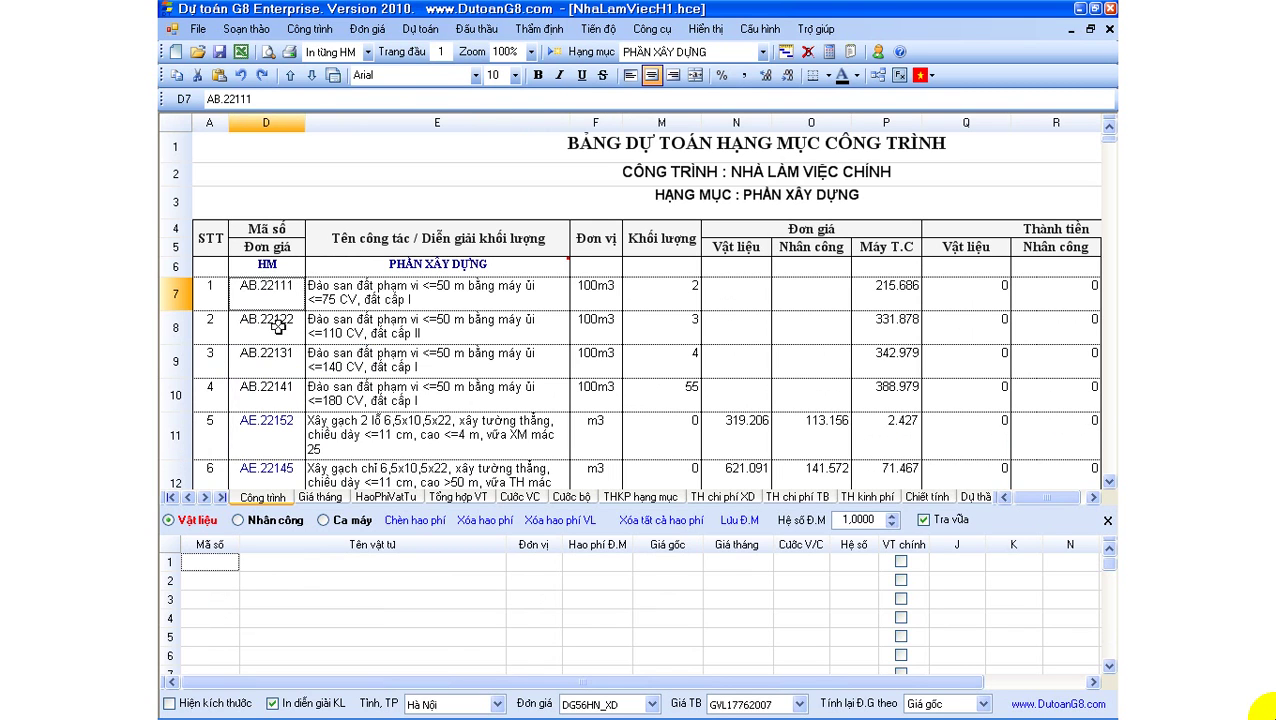
# Check the cement in brick masonry items AE.22152 and AE.22145 and in stone masonry item AE.11113.
pyautogui.click(333, 445)
pyautogui.scroll(-1, 333, 445)
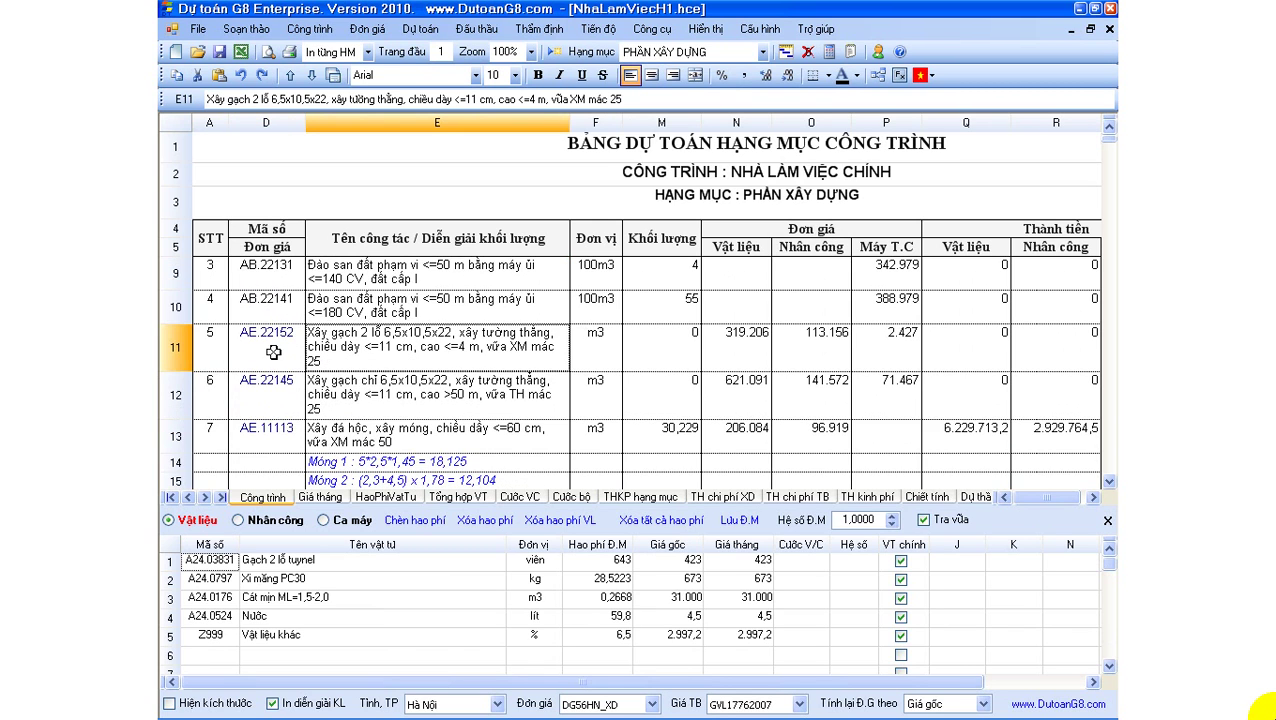
pyautogui.click(272, 410)
pyautogui.click(274, 364)
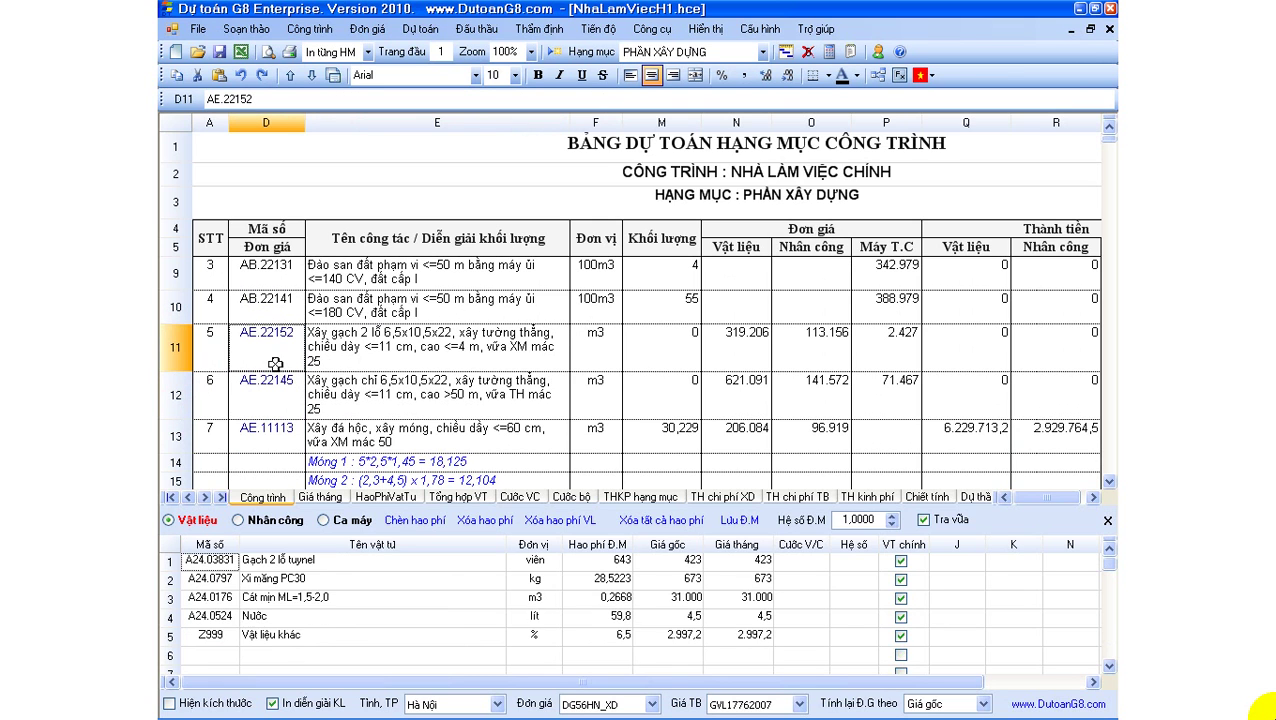
pyautogui.click(273, 395)
pyautogui.click(274, 437)
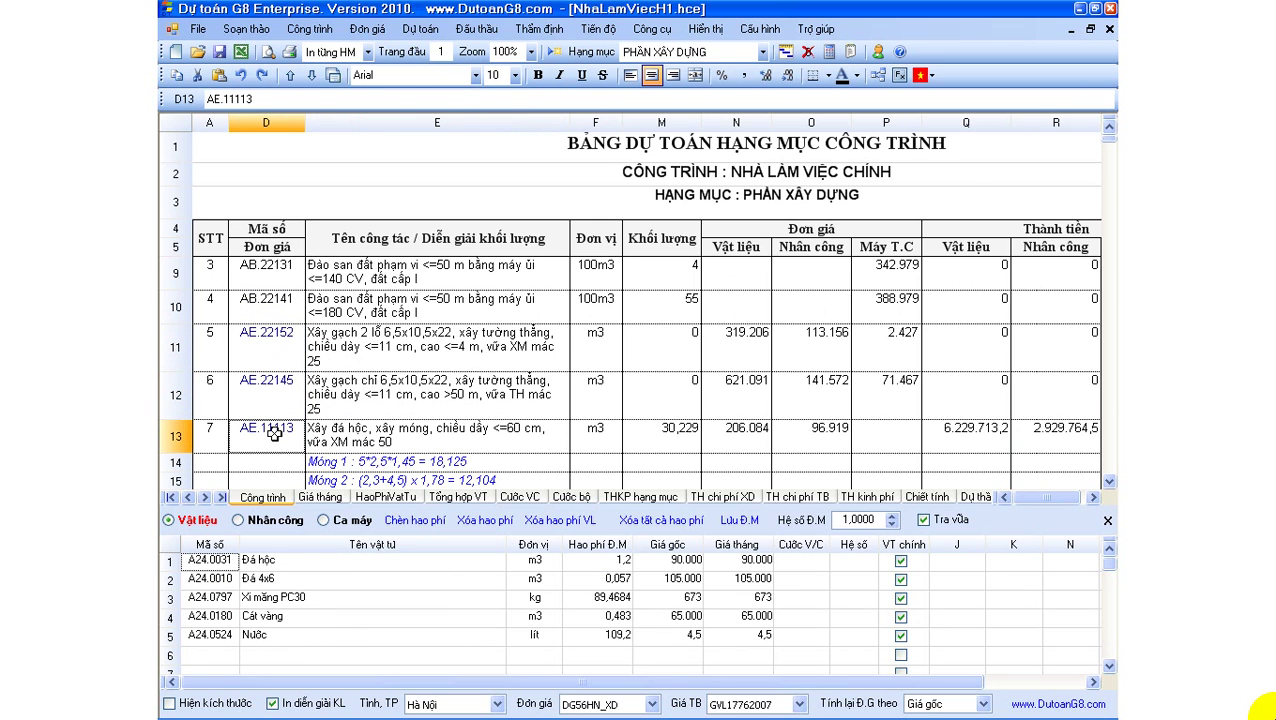
# Compare the material breakdowns of brick masonry items AE.22152 and AE.22145.
pyautogui.click(323, 369)
pyautogui.click(341, 405)
pyautogui.click(350, 345)
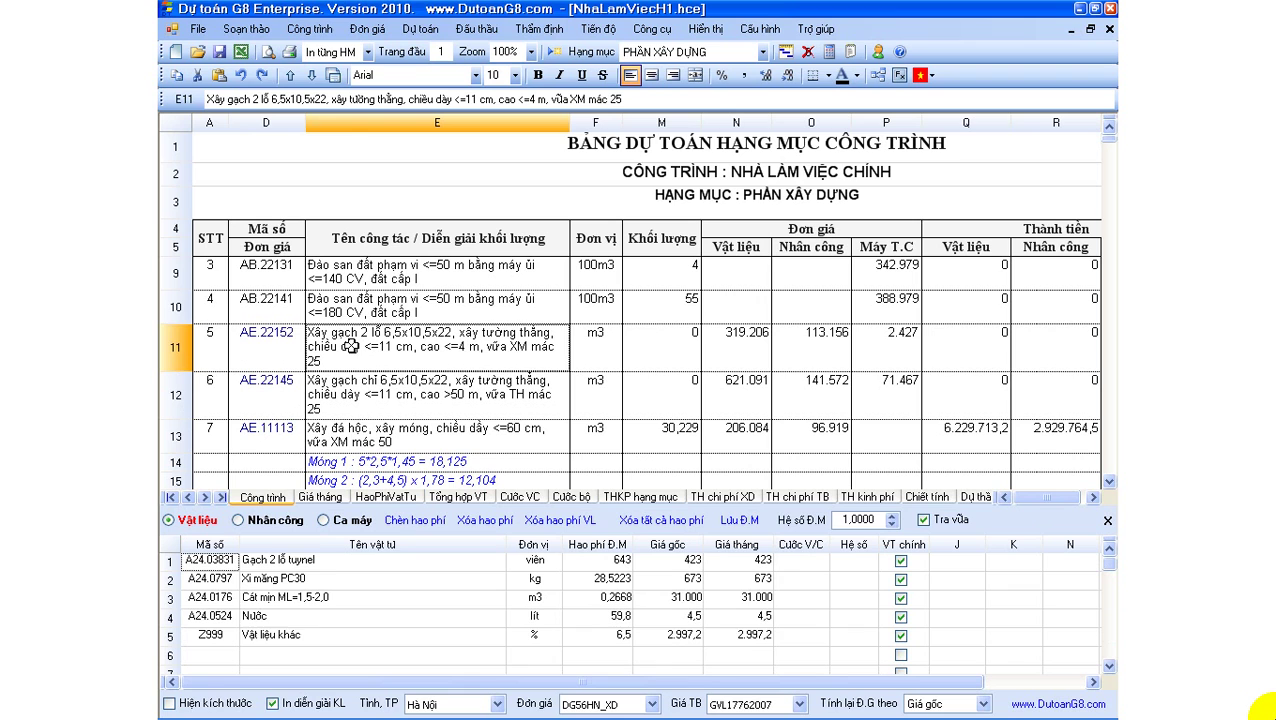
pyautogui.click(352, 381)
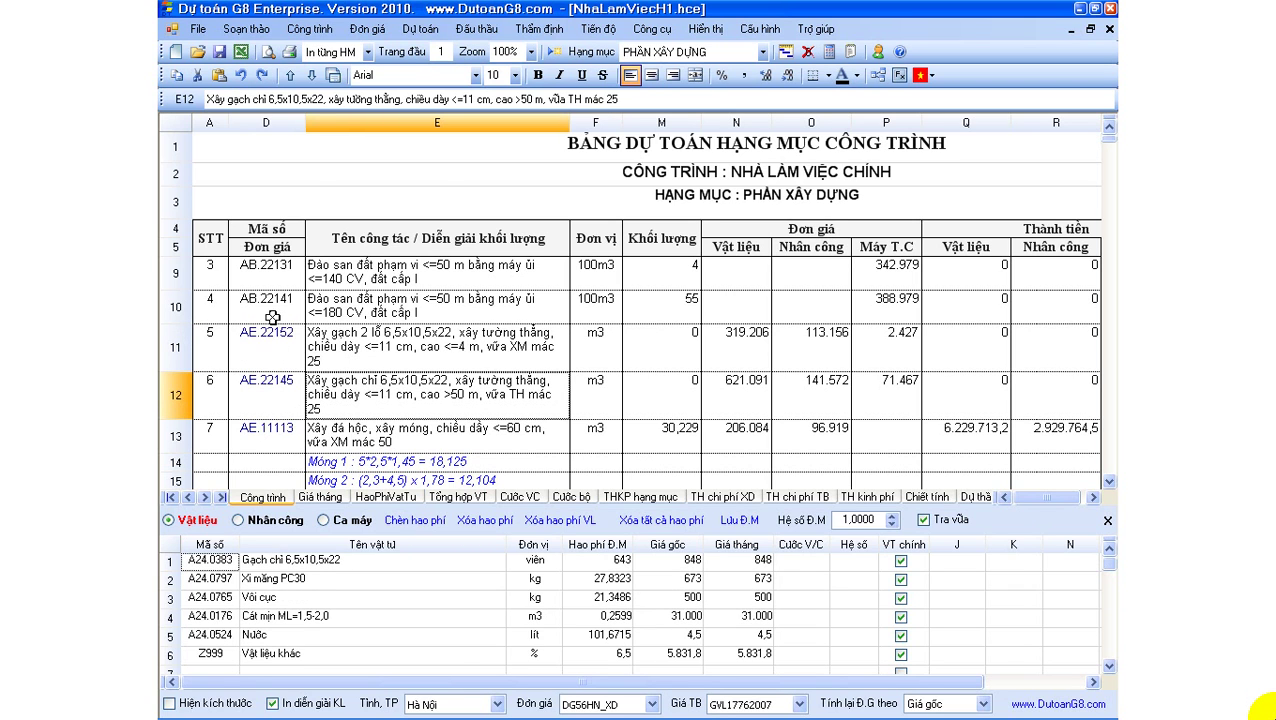
pyautogui.moveTo(263, 281); pyautogui.dragTo(268, 465)
pyautogui.click(418, 366)
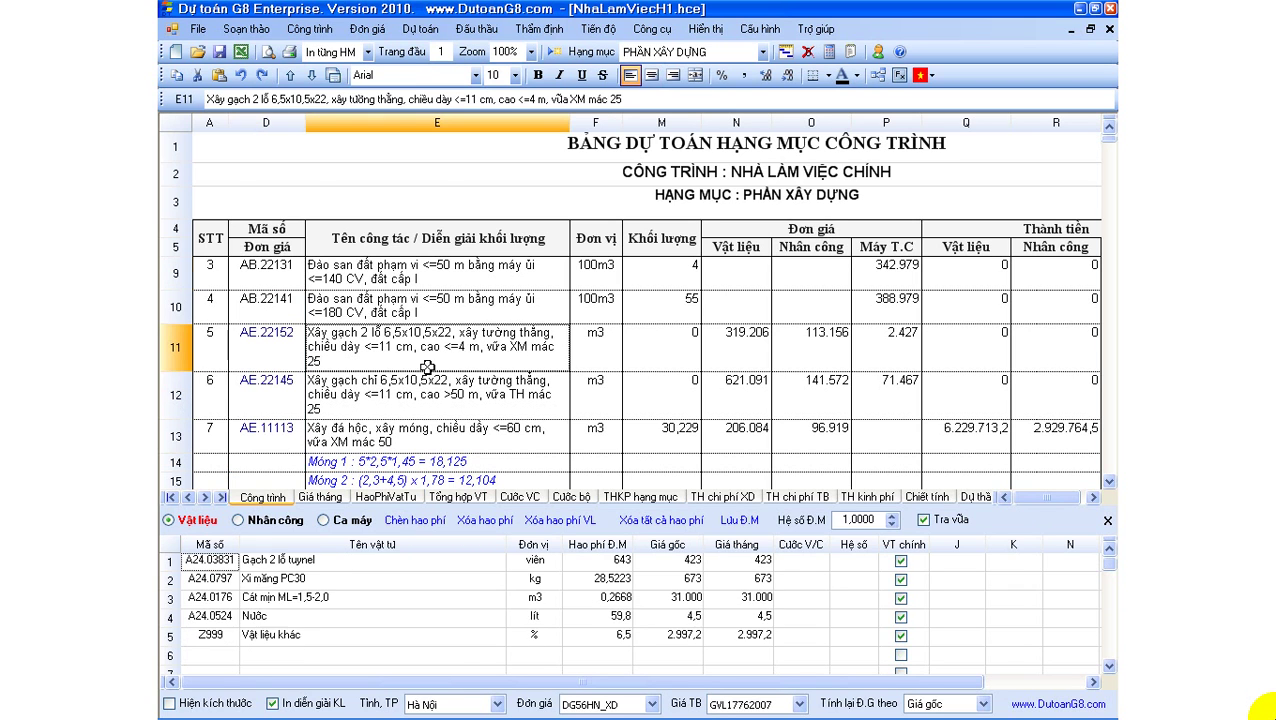
pyautogui.click(405, 402)
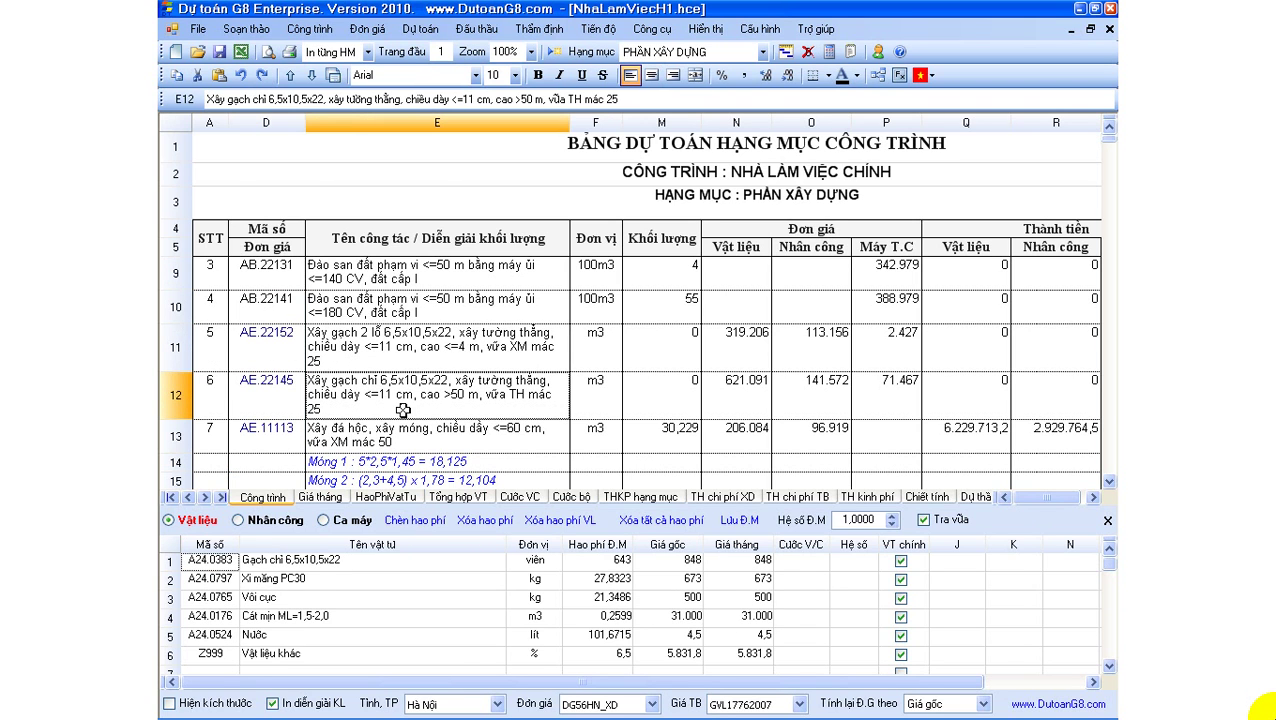
pyautogui.click(384, 349)
pyautogui.click(384, 392)
# Open the mortar appendix conversion for concrete foundation item AF.11214 (đá 1x2, chiều rộng <=250 cm).
pyautogui.scroll(-2, 384, 392)
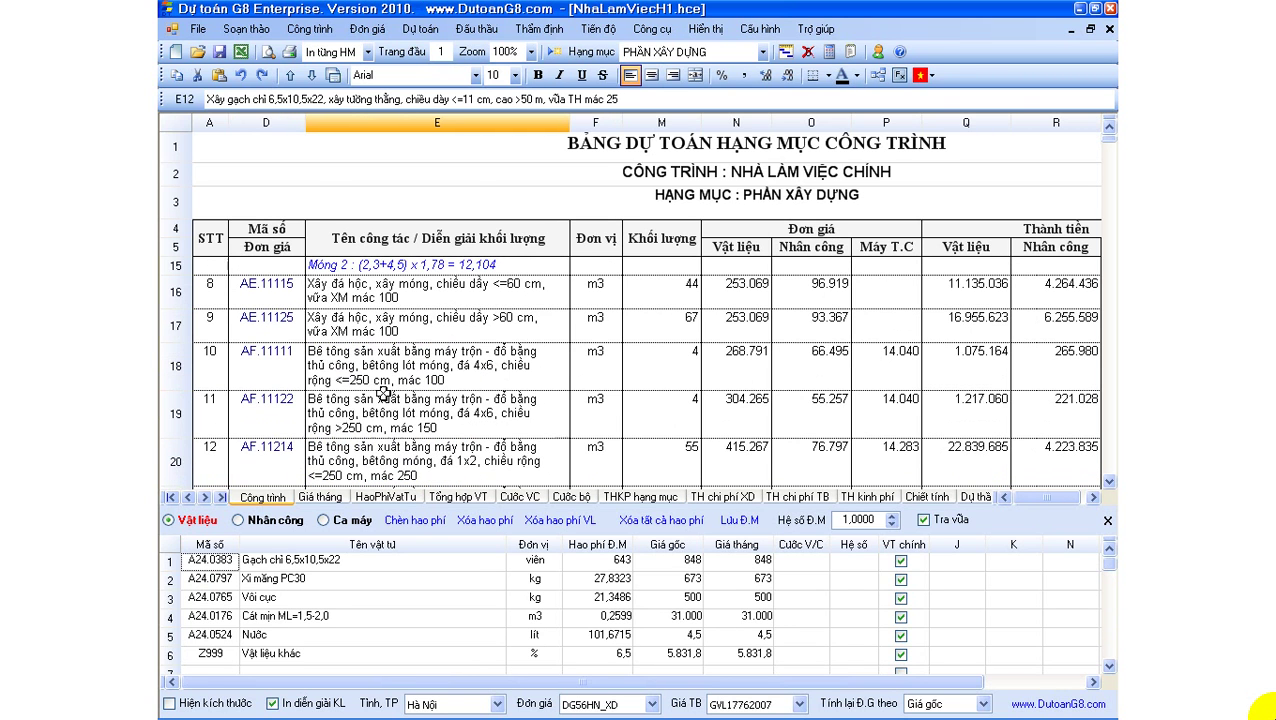
pyautogui.scroll(-3, 412, 440)
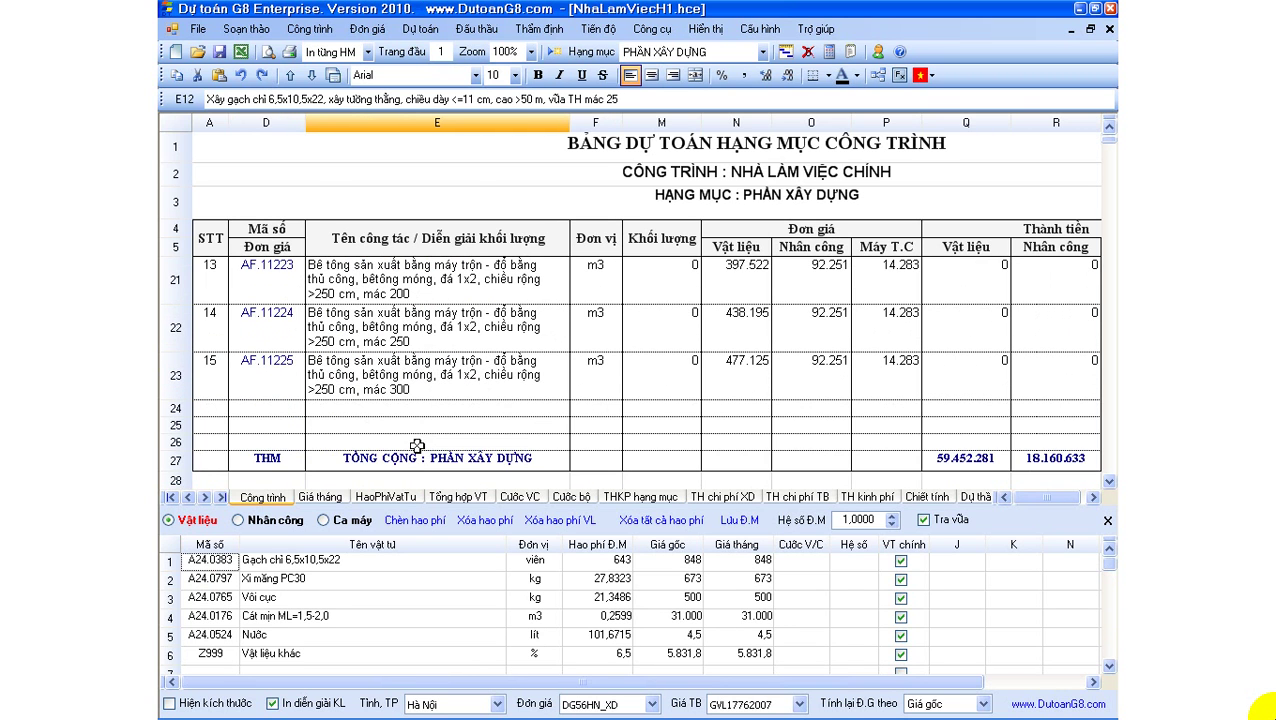
pyautogui.scroll(2, 412, 440)
pyautogui.click(416, 378)
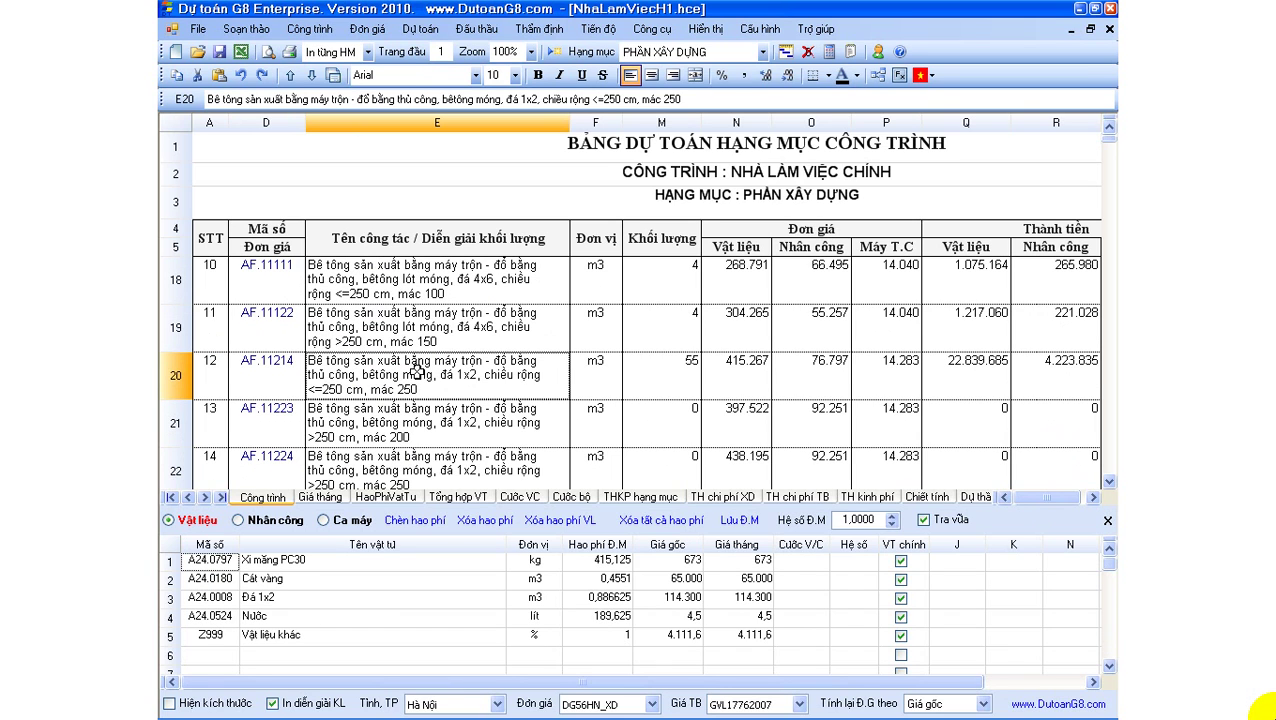
pyautogui.rightClick(417, 372)
pyautogui.click(362, 370)
pyautogui.rightClick(381, 364)
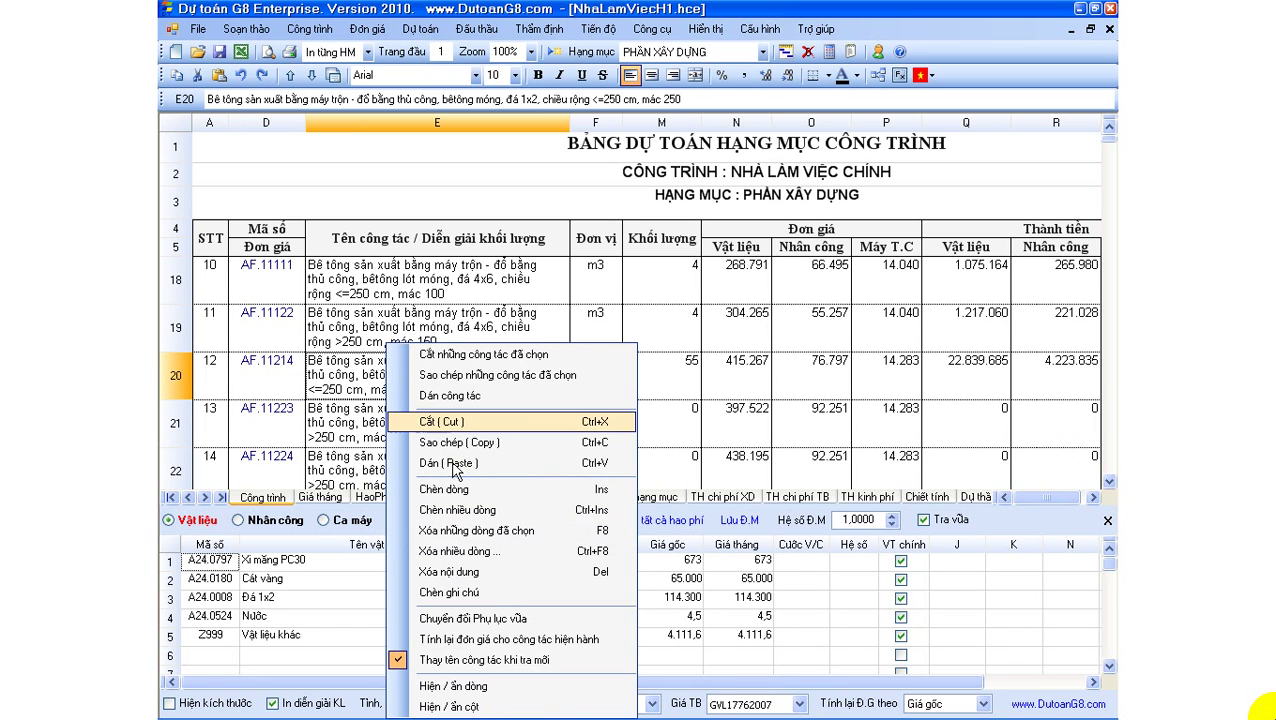
pyautogui.click(503, 624)
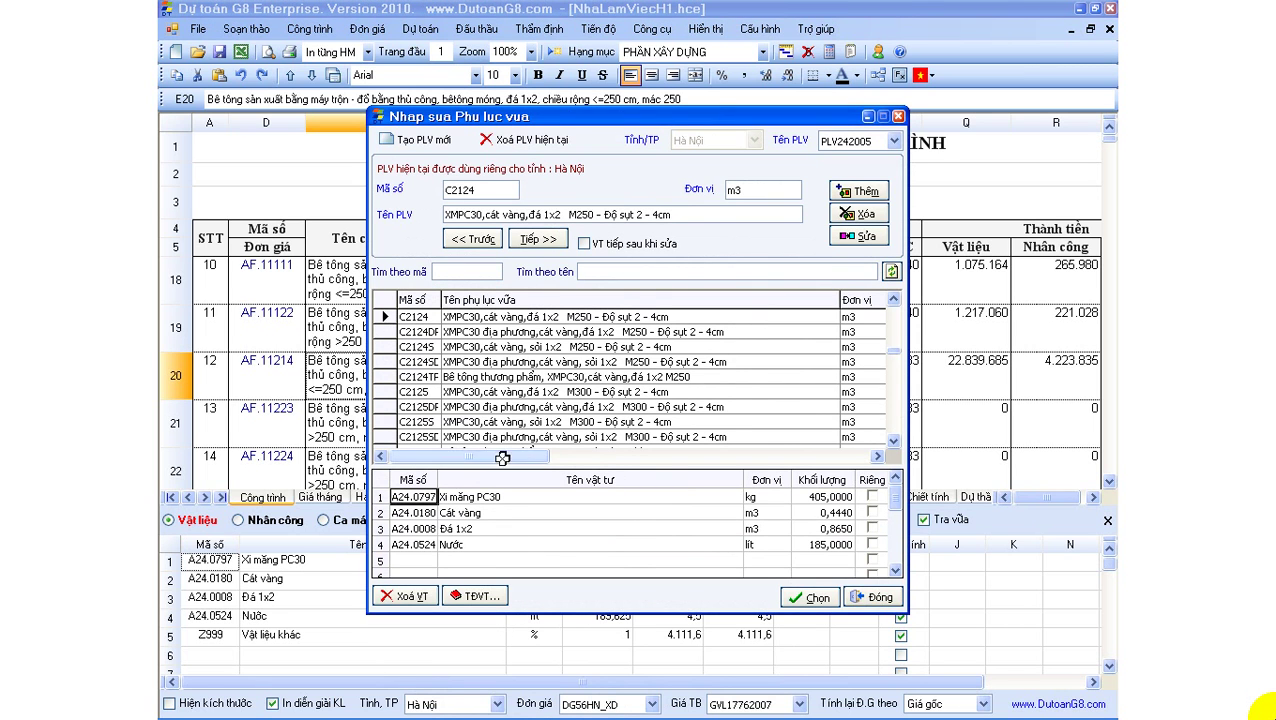
pyautogui.moveTo(608, 119); pyautogui.dragTo(796, 99)
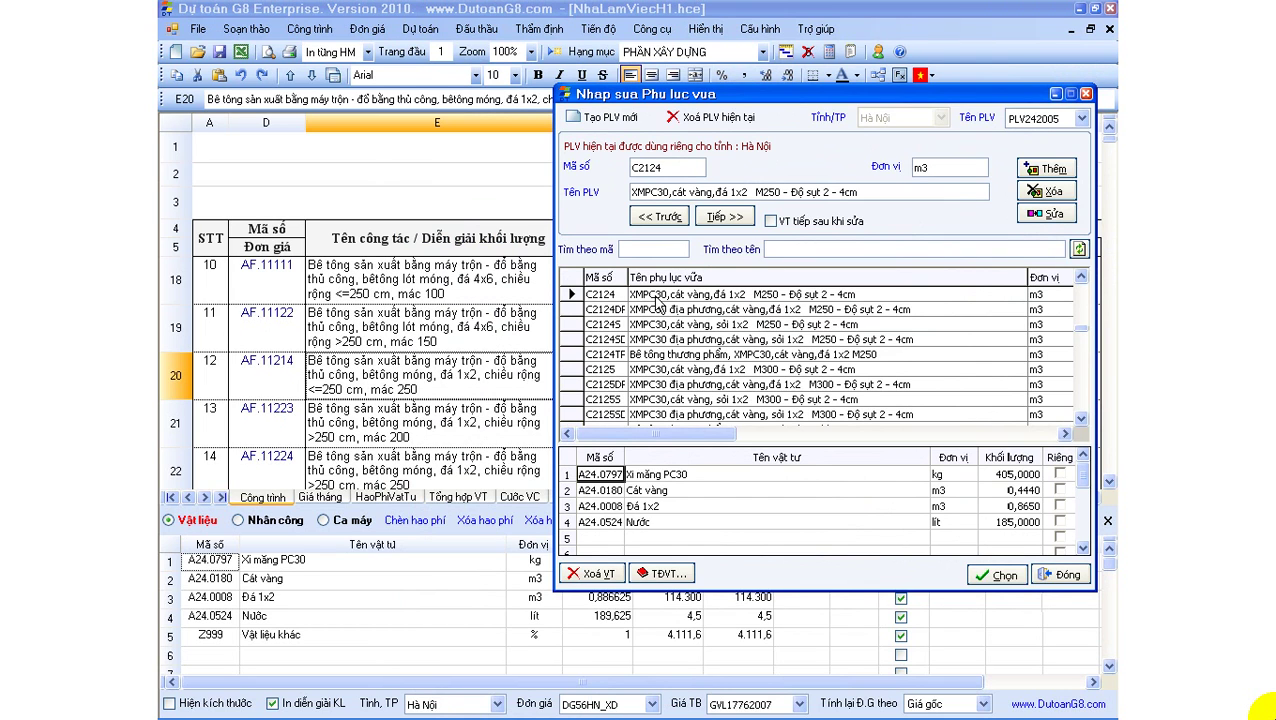
# Convert AF.11214's mortar appendix to C2125, XMPC30, cát vàng, đá 1x2 M300 - Độ sụt 2 - 4cm.
pyautogui.click(785, 296)
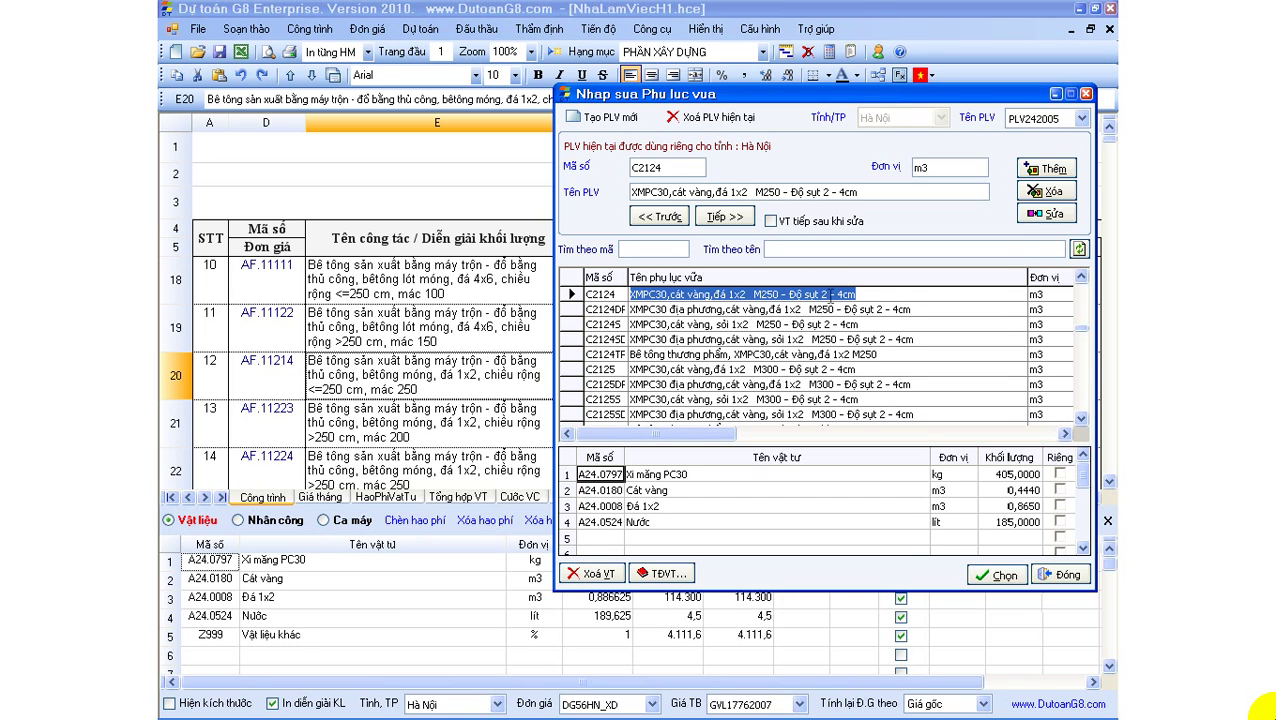
pyautogui.click(792, 369)
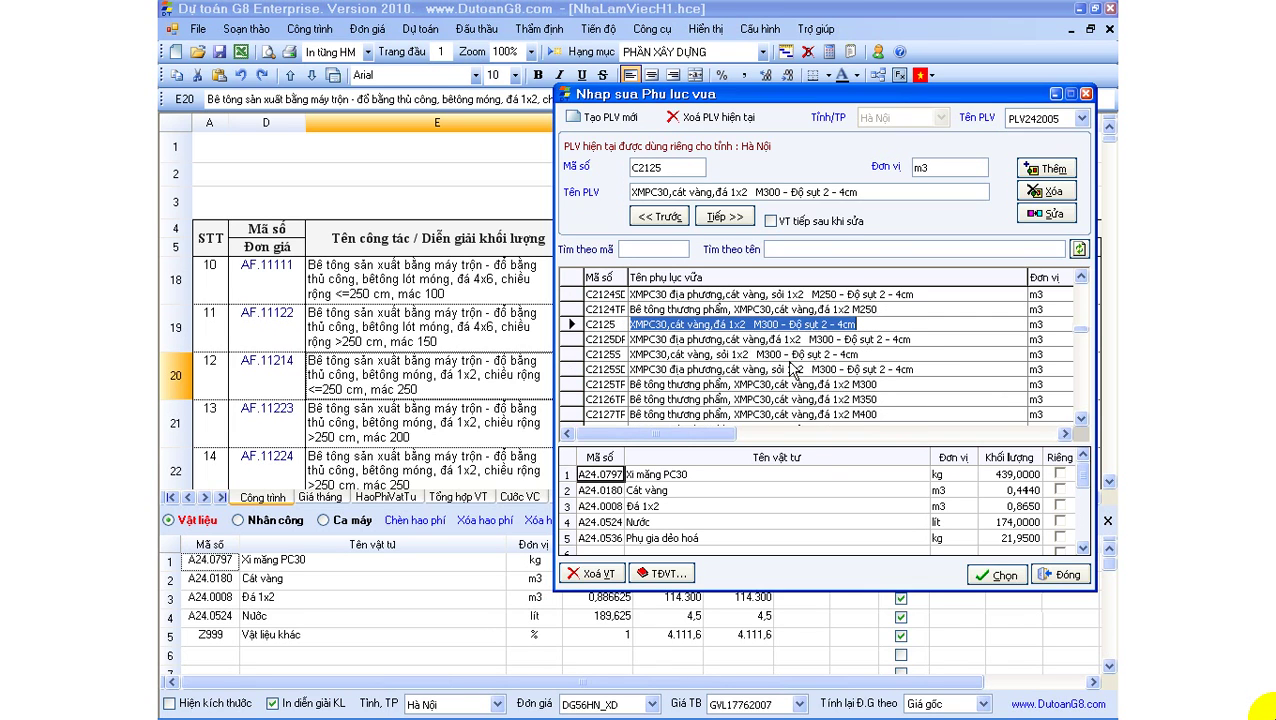
pyautogui.scroll(-1, 792, 369)
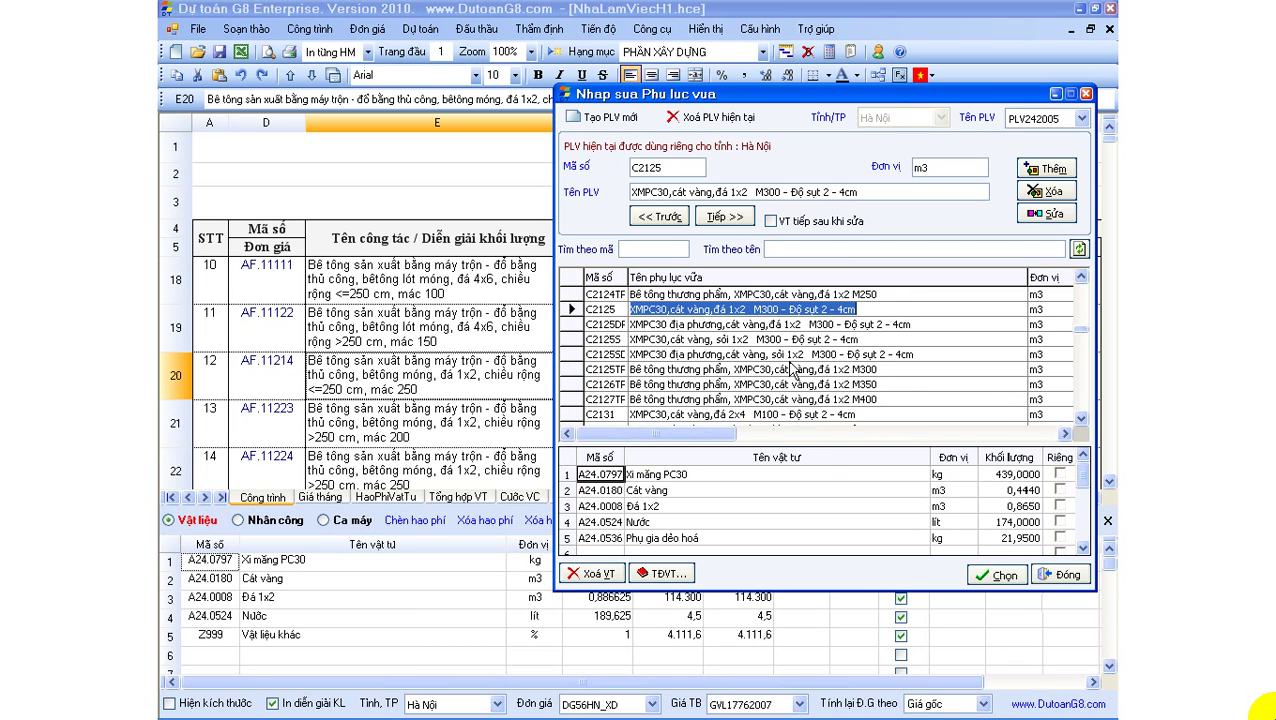
pyautogui.click(795, 385)
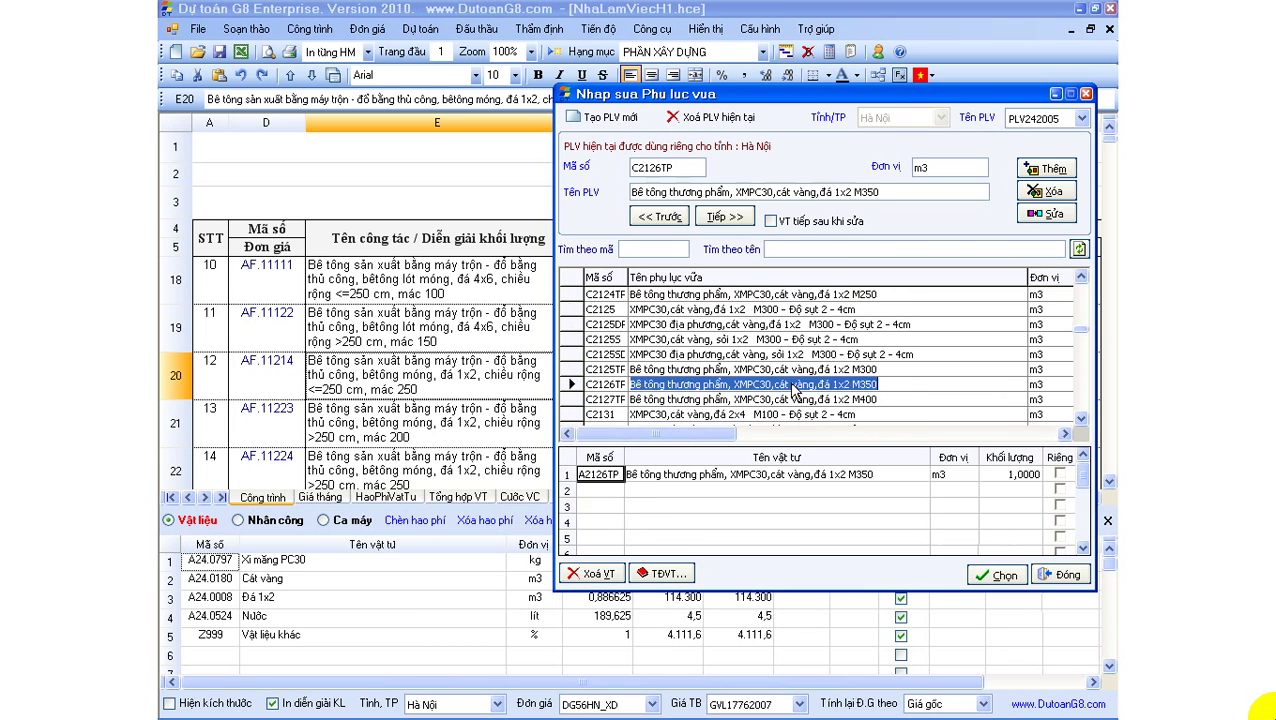
pyautogui.scroll(1, 776, 373)
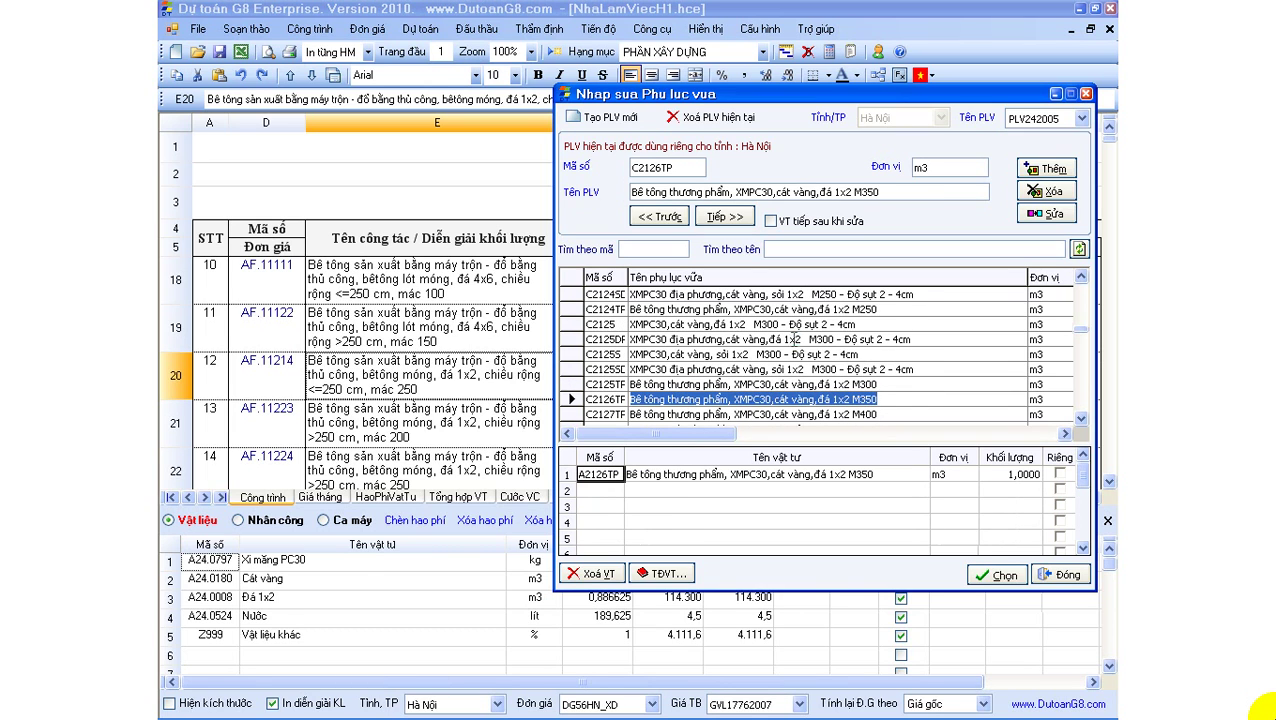
pyautogui.click(795, 339)
pyautogui.scroll(1, 791, 340)
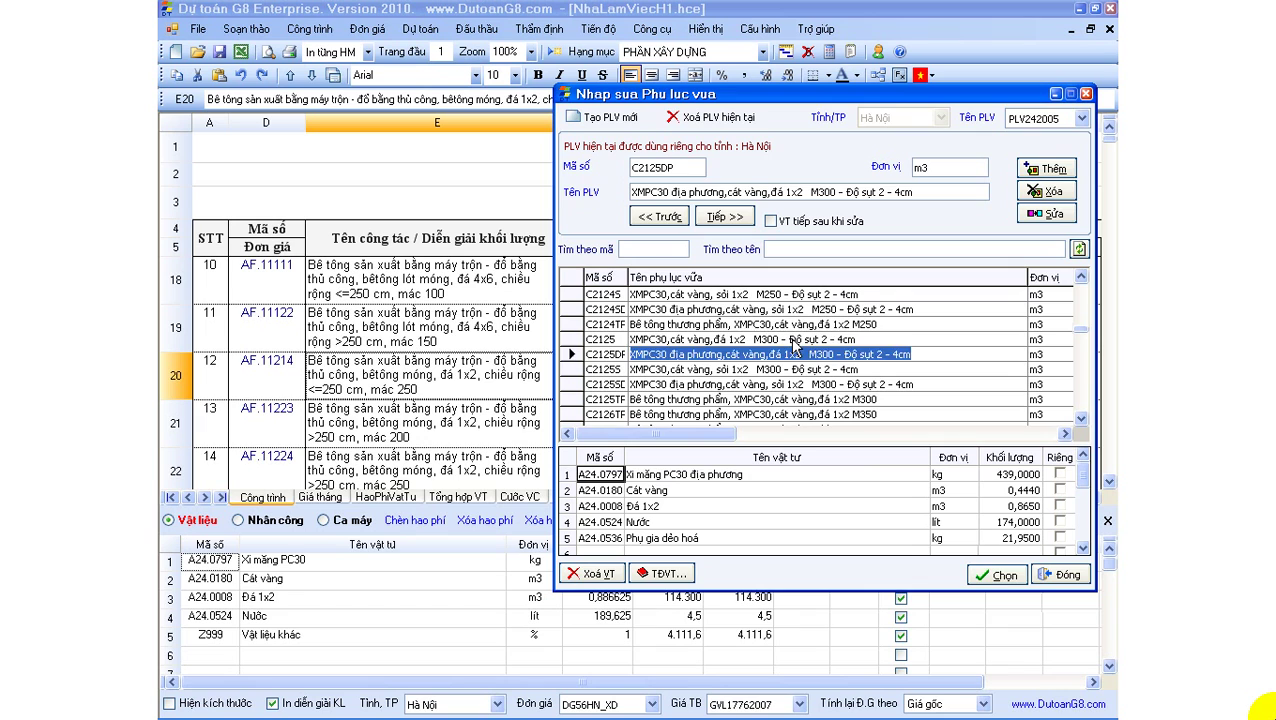
pyautogui.click(792, 340)
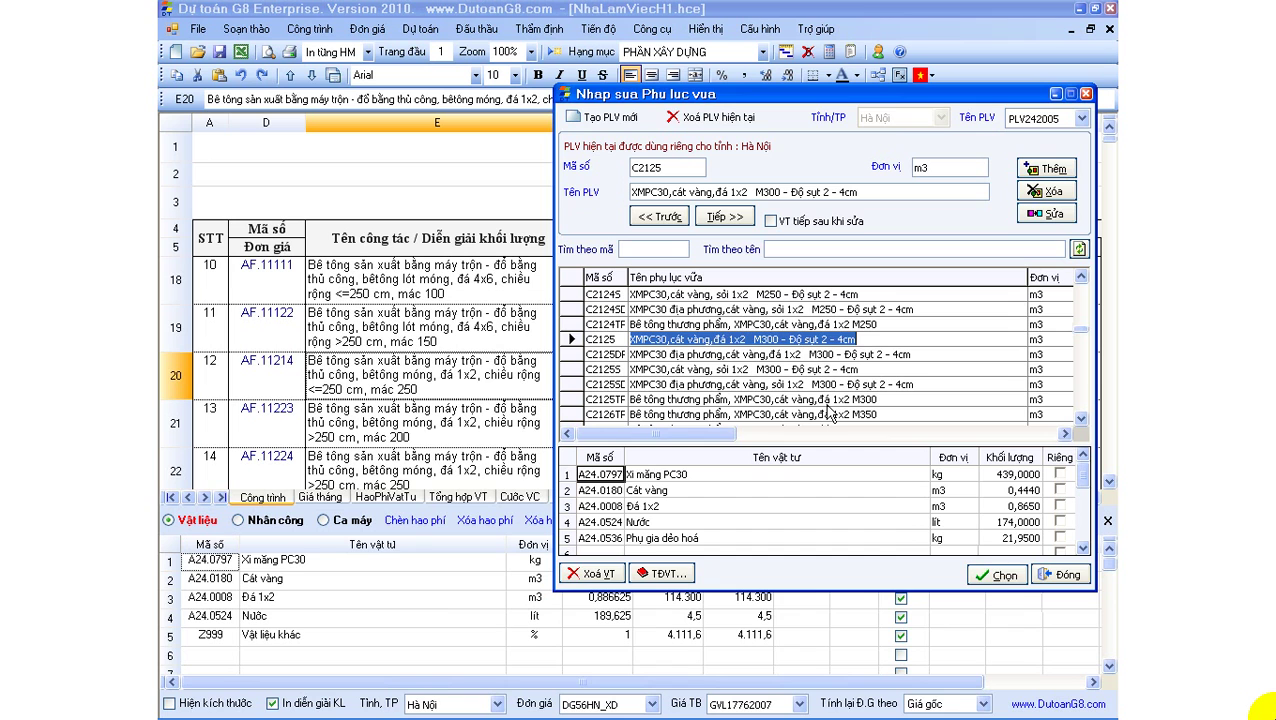
pyautogui.click(1001, 576)
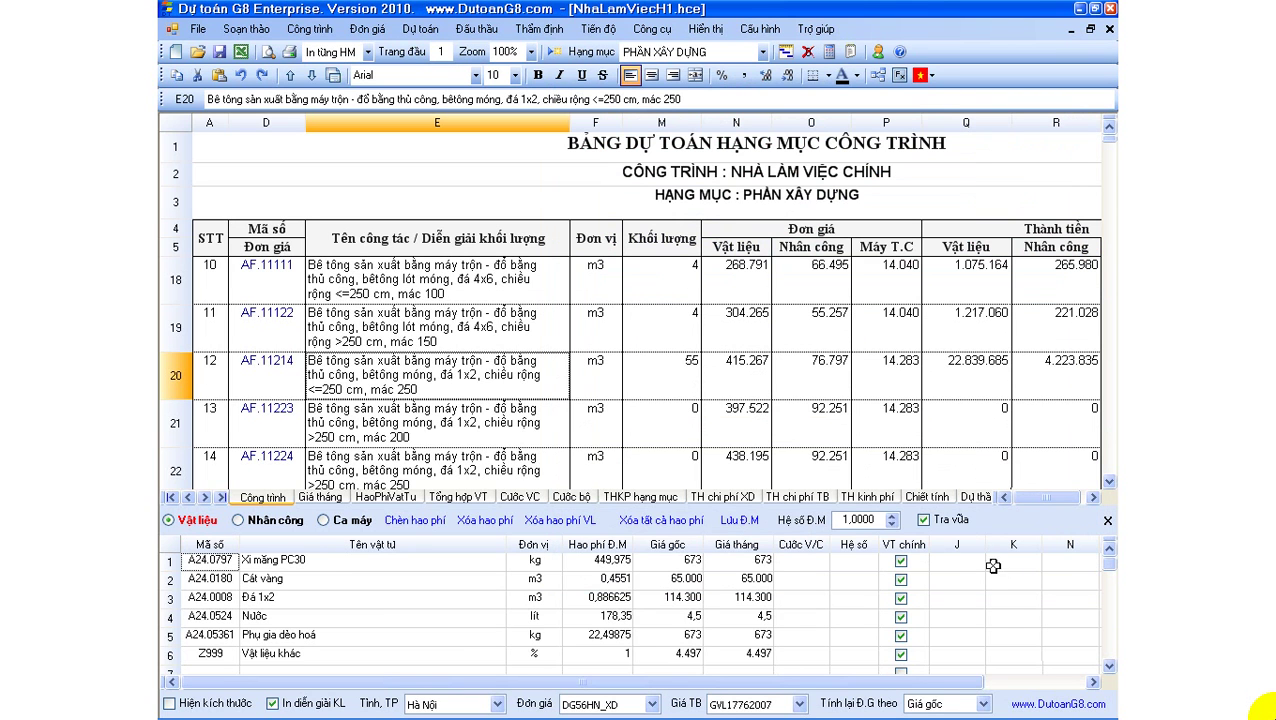
# Check the norm quantities of all materials in AF.11214.
pyautogui.click(588, 560)
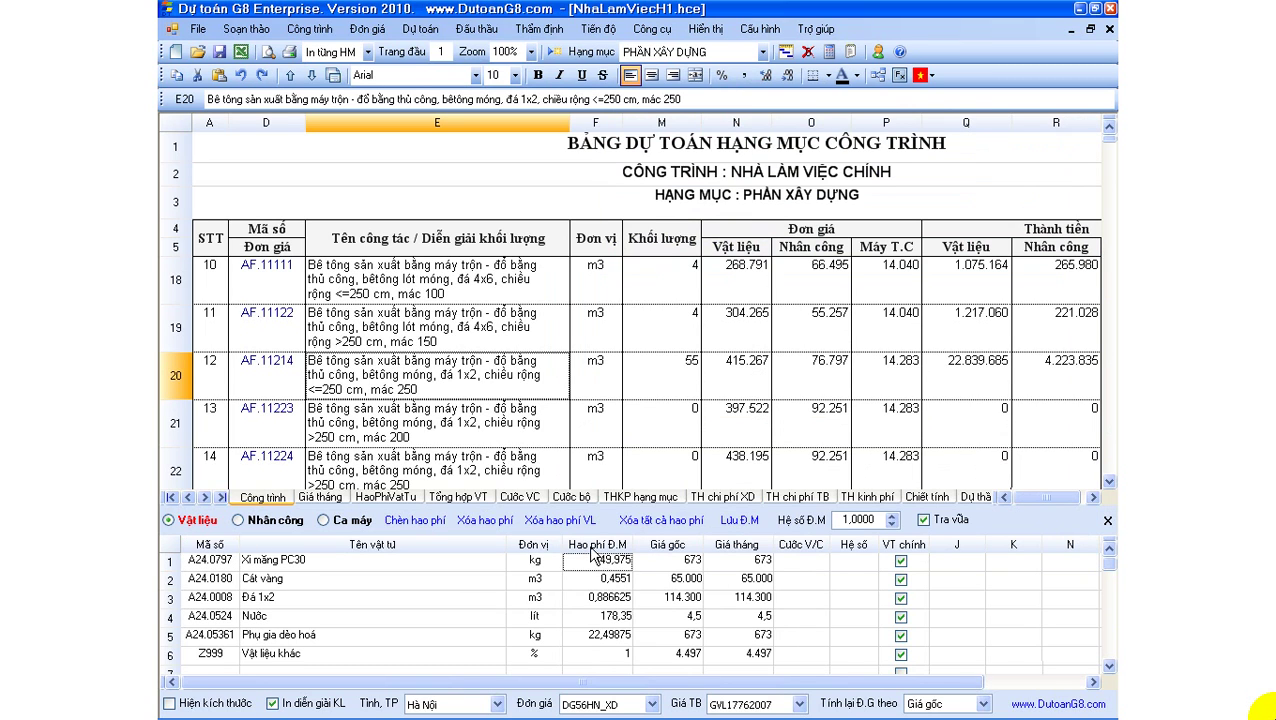
pyautogui.moveTo(606, 561); pyautogui.dragTo(606, 652)
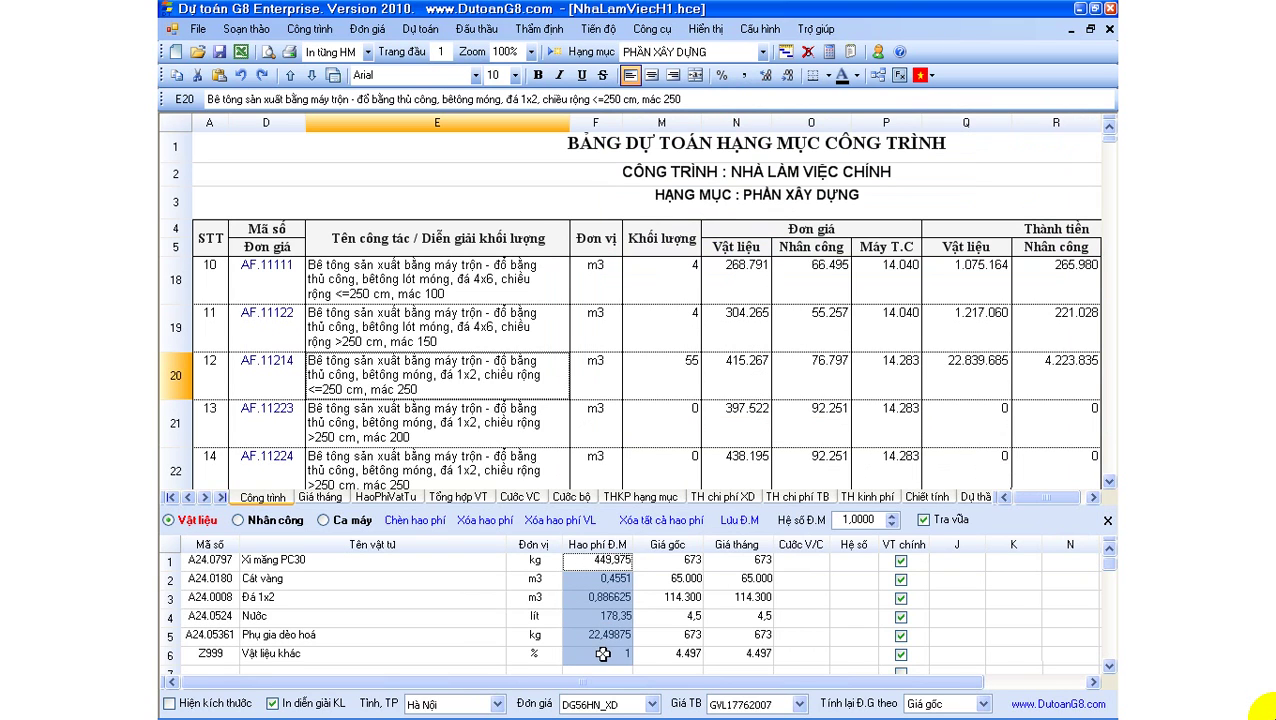
pyautogui.click(593, 619)
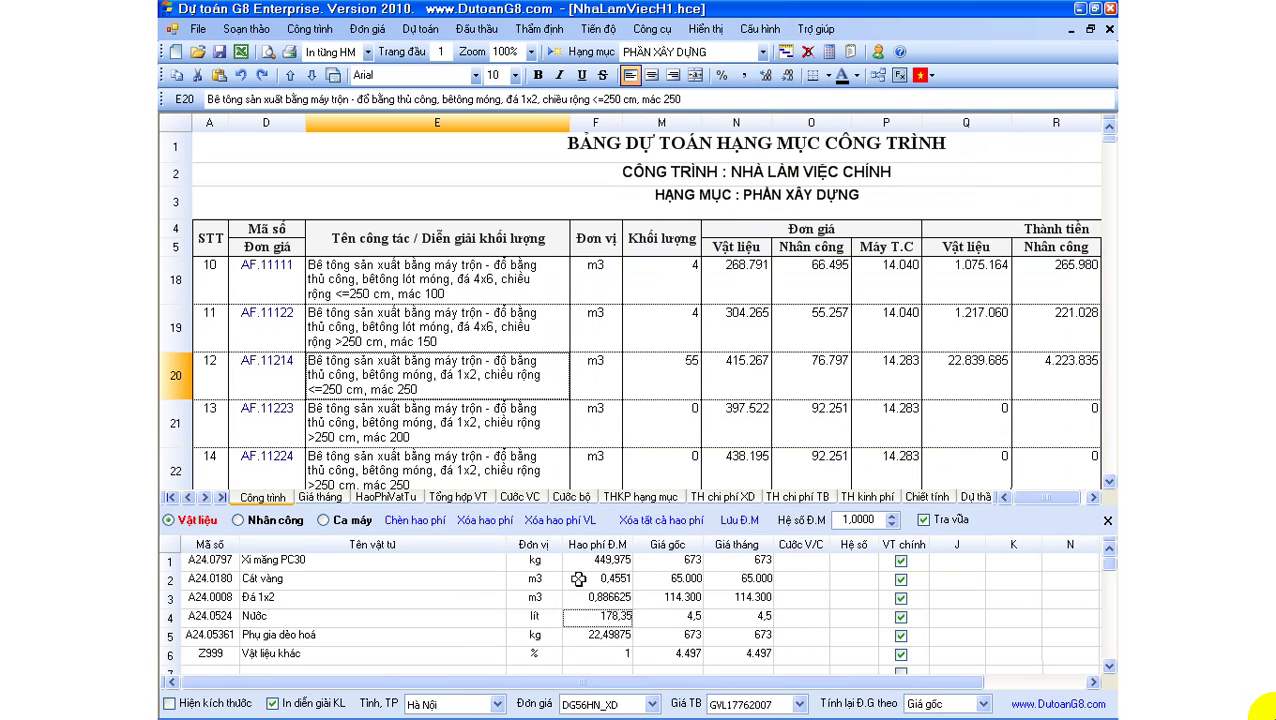
# Change the concrete grade in AF.11214's description to mác 300.
pyautogui.doubleClick(425, 389)
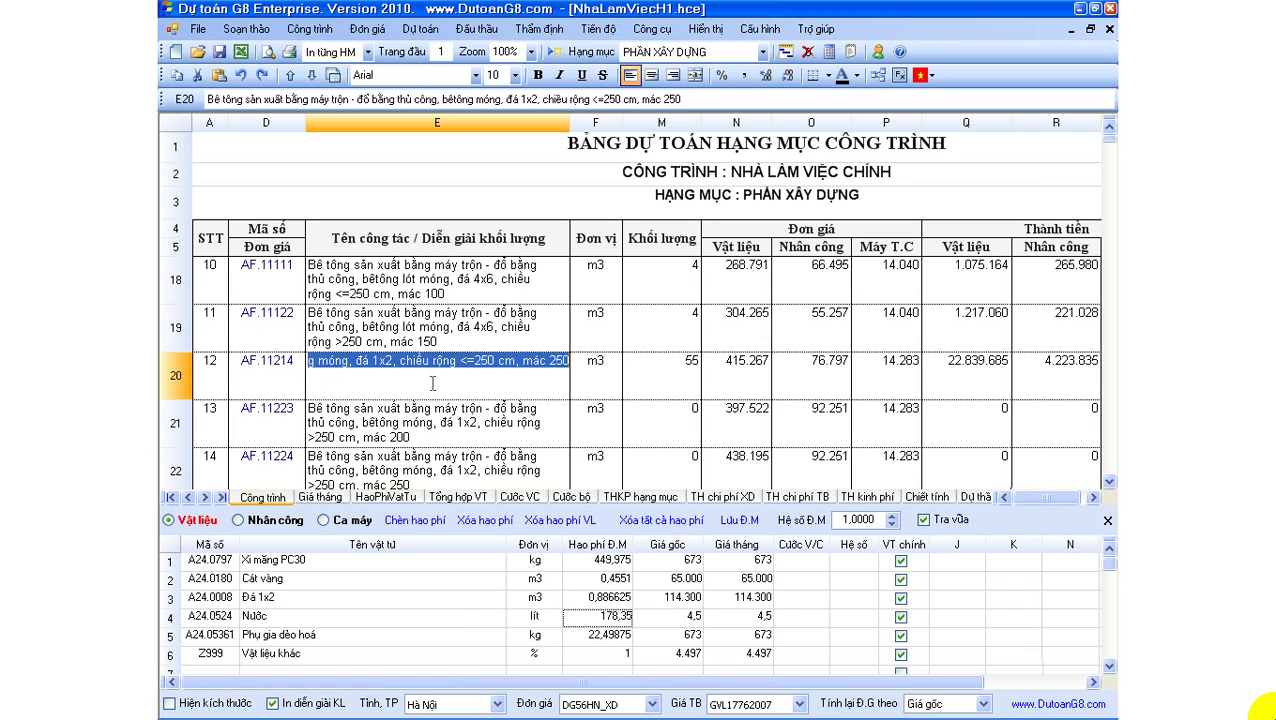
pyautogui.click(488, 367)
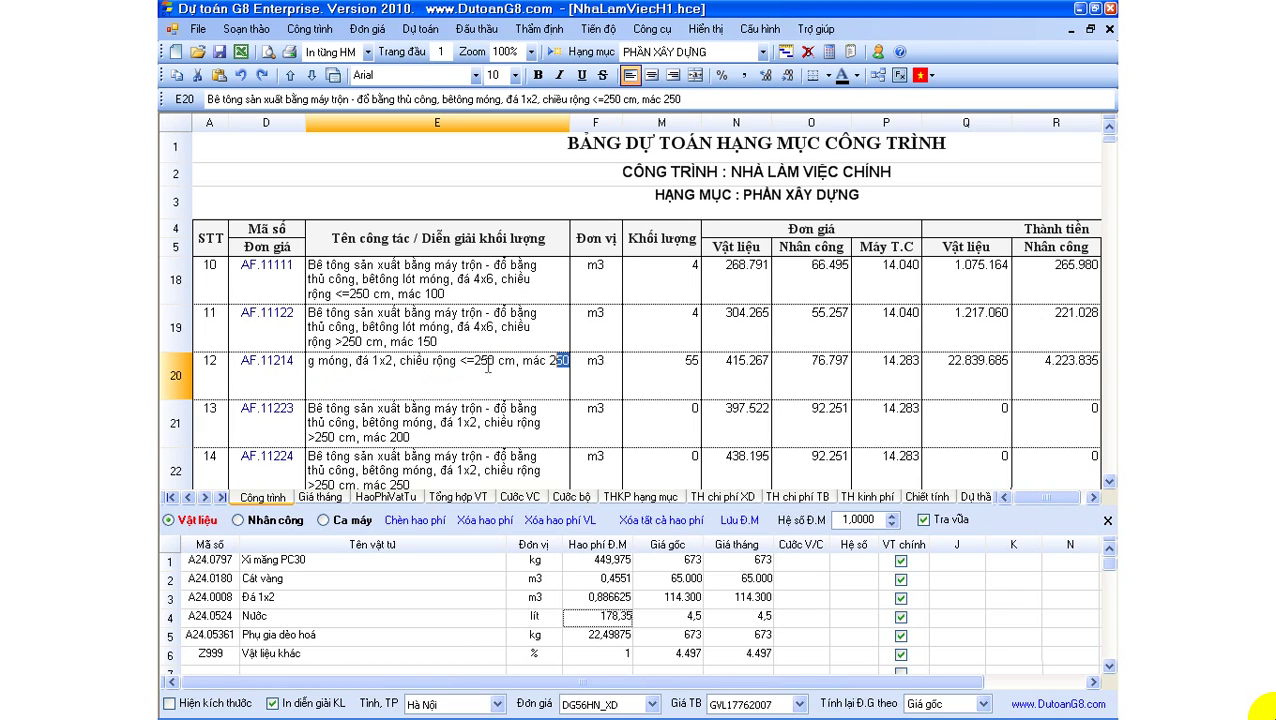
pyautogui.write('300')
pyautogui.press('Return')
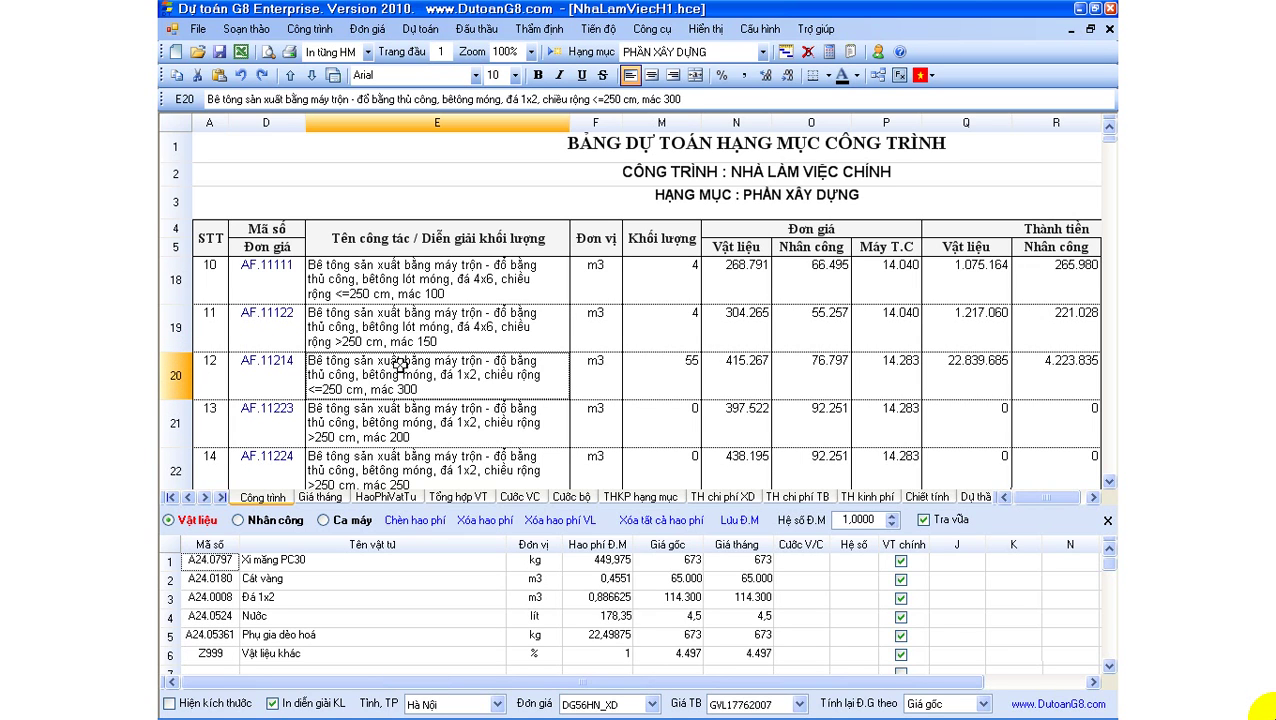
# Review the individual cement, sand, stone and water components listed for item AF.11214.
pyautogui.click(277, 382)
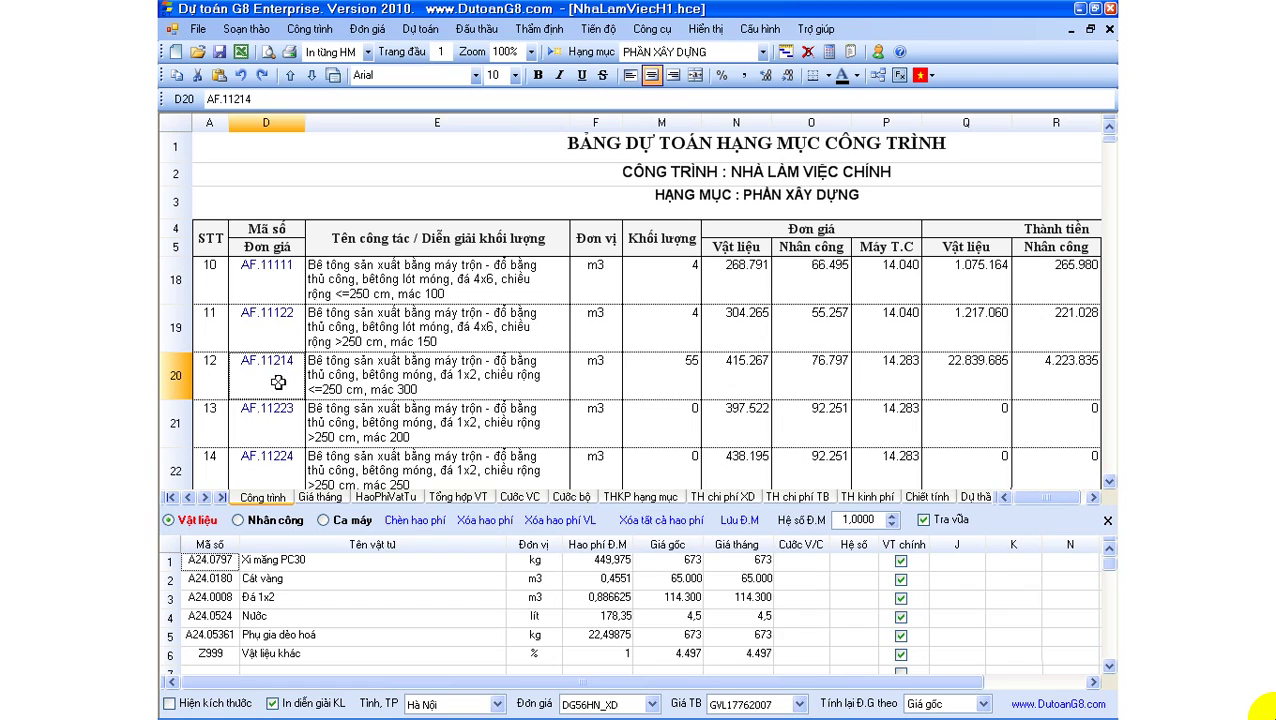
pyautogui.click(267, 559)
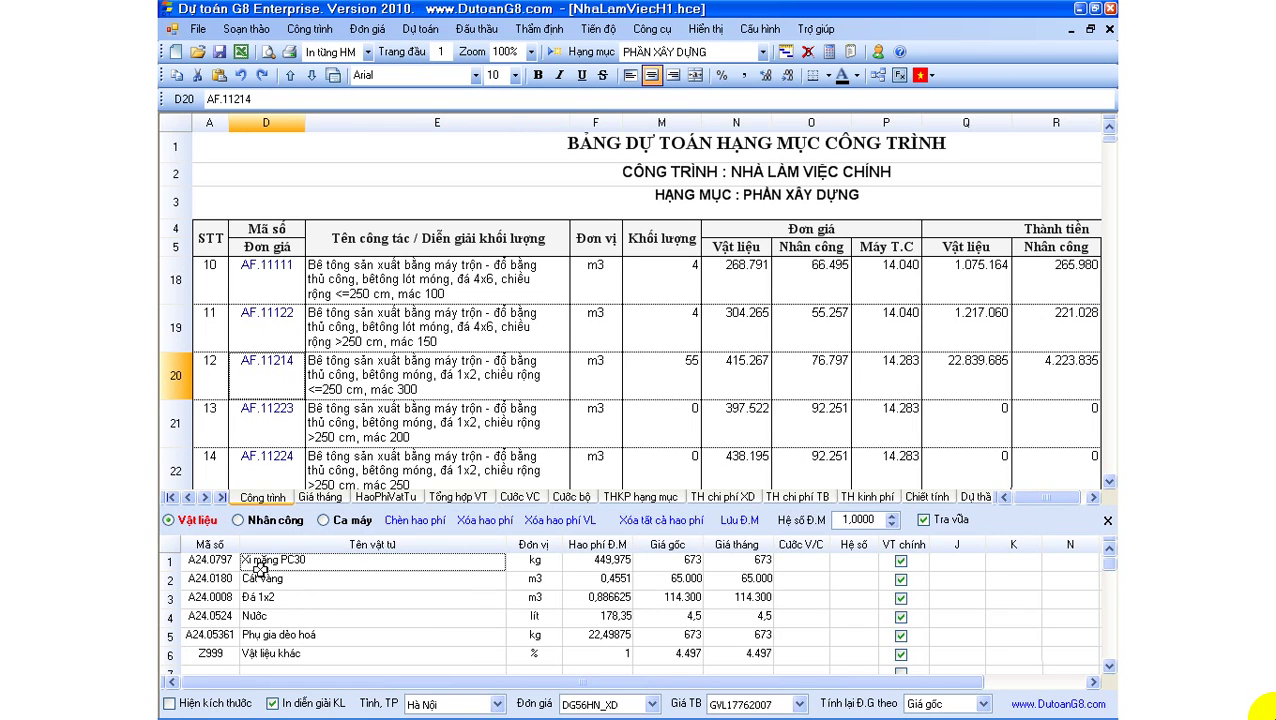
pyautogui.moveTo(263, 562); pyautogui.dragTo(272, 622)
pyautogui.click(290, 583)
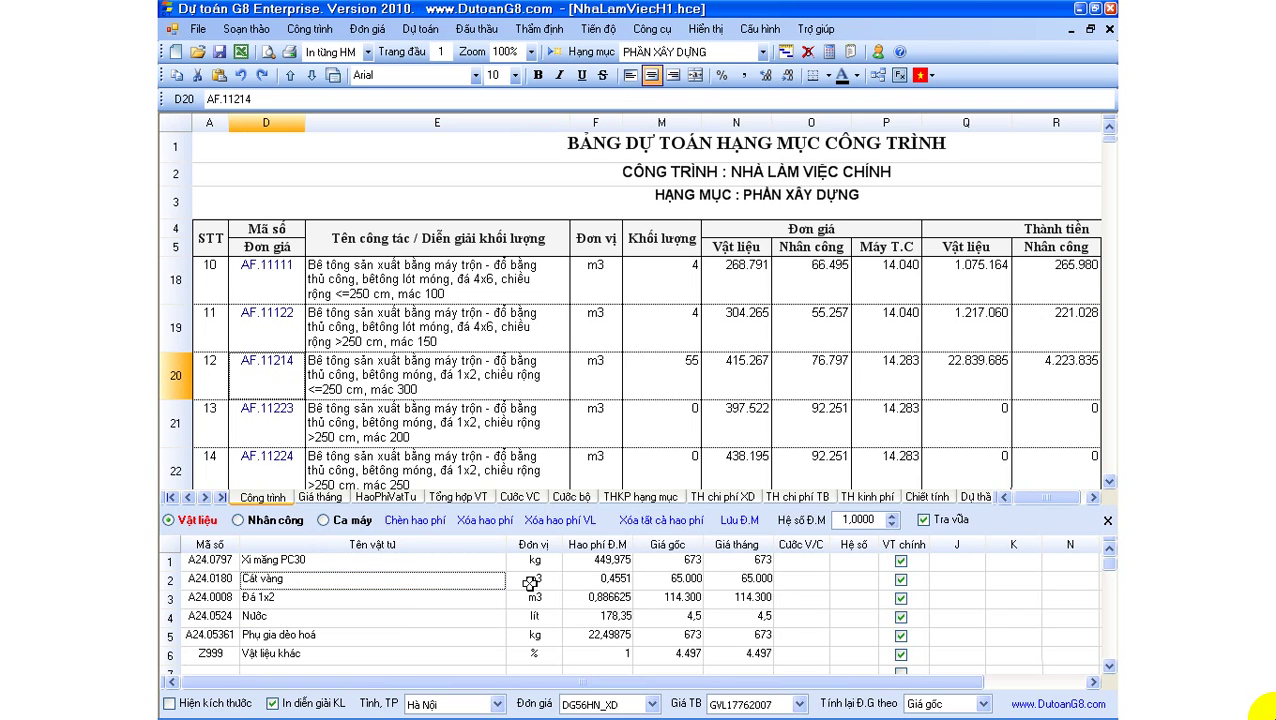
pyautogui.click(343, 563)
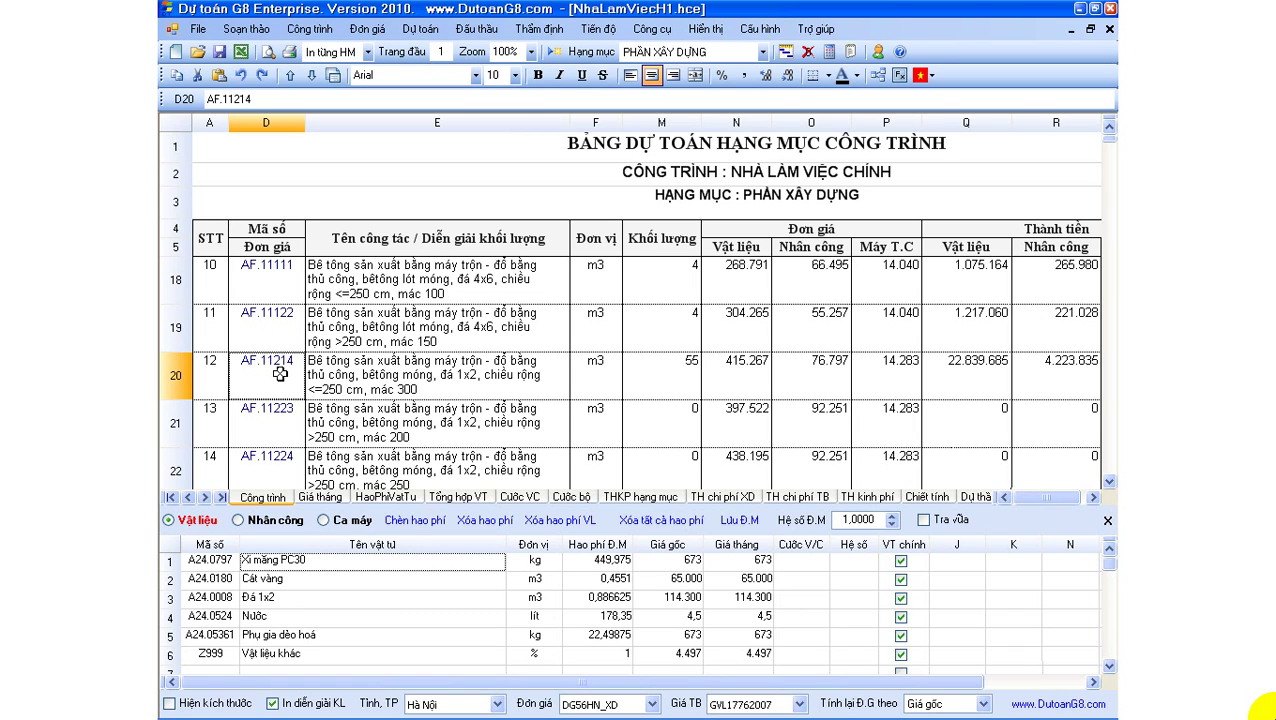
# Reload unit price code AF.11214 with mortar lookup (Tra vữa) turned off and select its mortar row V884.
pyautogui.doubleClick(280, 373)
pyautogui.press('Return')
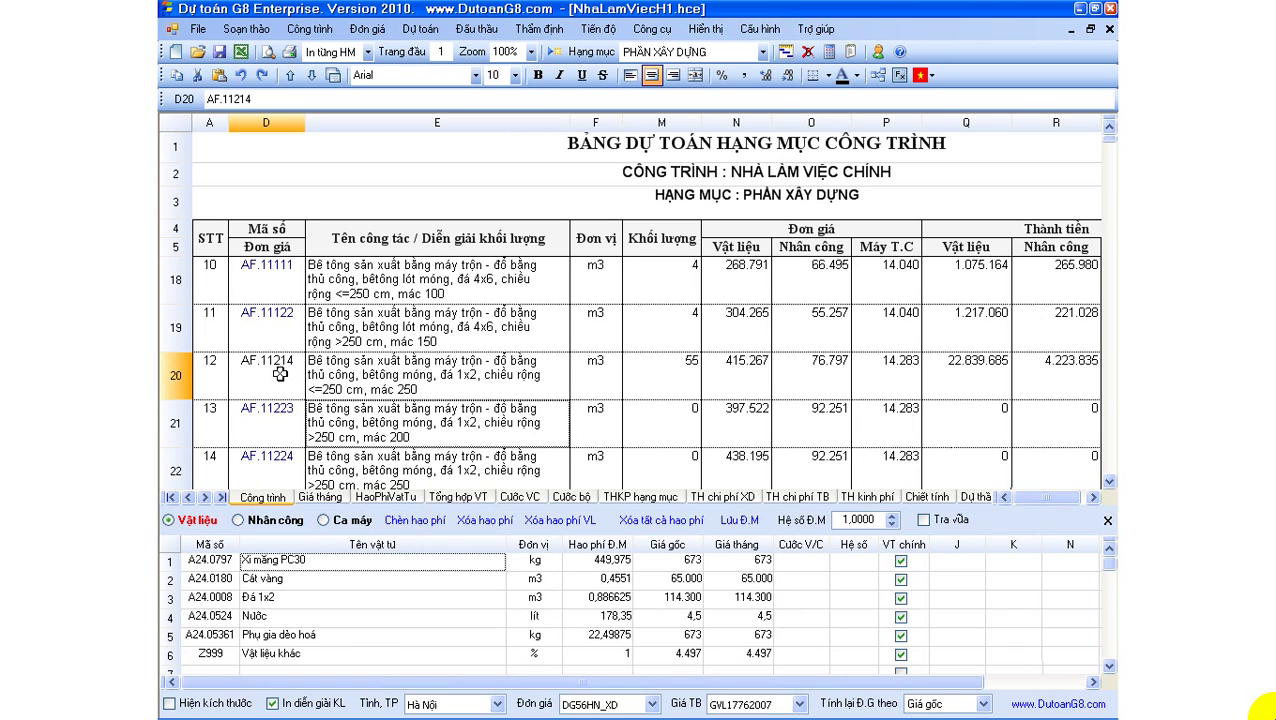
pyautogui.click(441, 367)
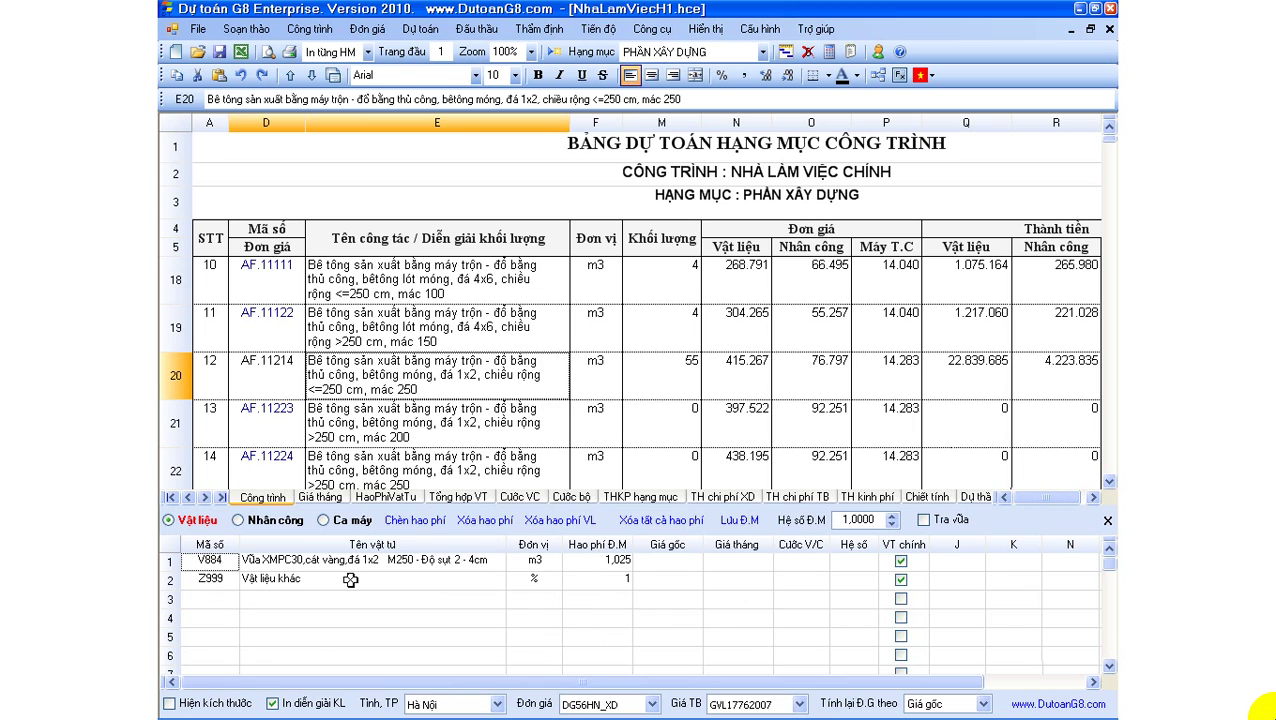
pyautogui.click(171, 563)
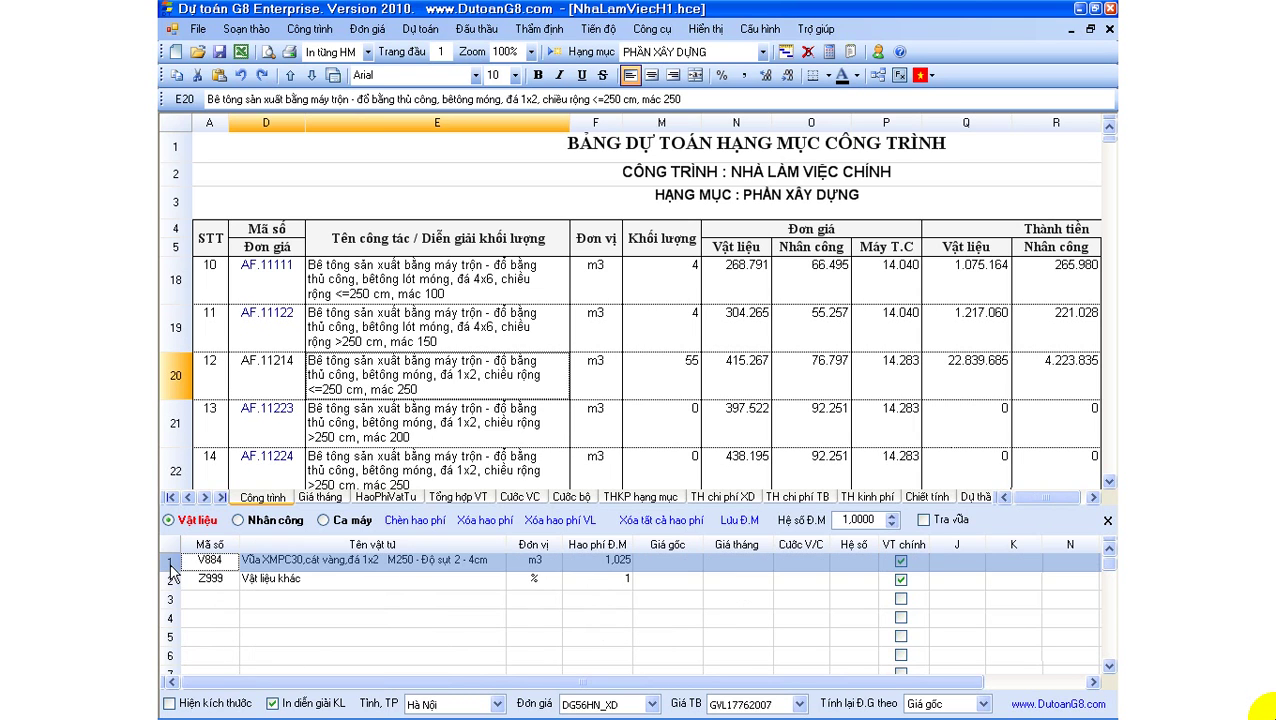
# Set both the base price and the monthly price of mortar V884 in AF.11214 to 700.000.
pyautogui.click(612, 561)
pyautogui.click(673, 562)
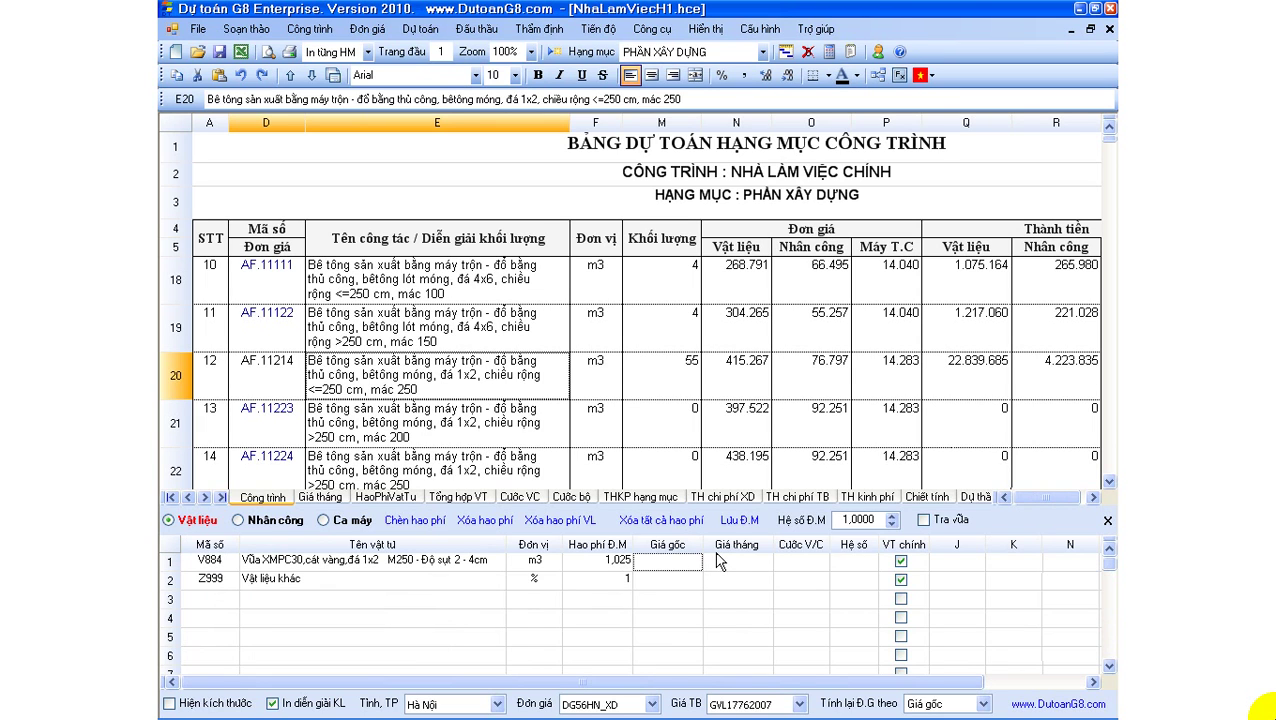
pyautogui.write('700.000')
pyautogui.press('Return')
pyautogui.click(740, 566)
pyautogui.write('70')
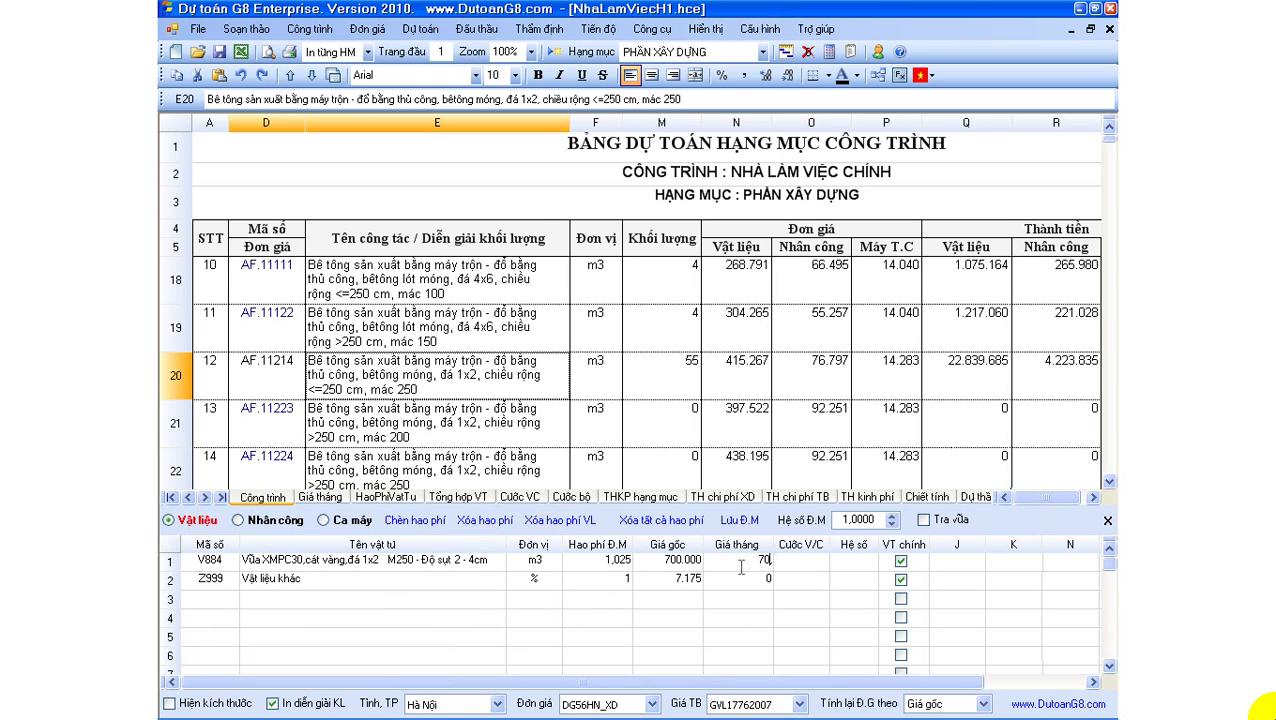
pyautogui.write('0.000')
pyautogui.press('Return')
# Check mortar V884's norm and prices in AF.11214, and open the tender price analysis sheet (Chiết tính).
pyautogui.click(664, 561)
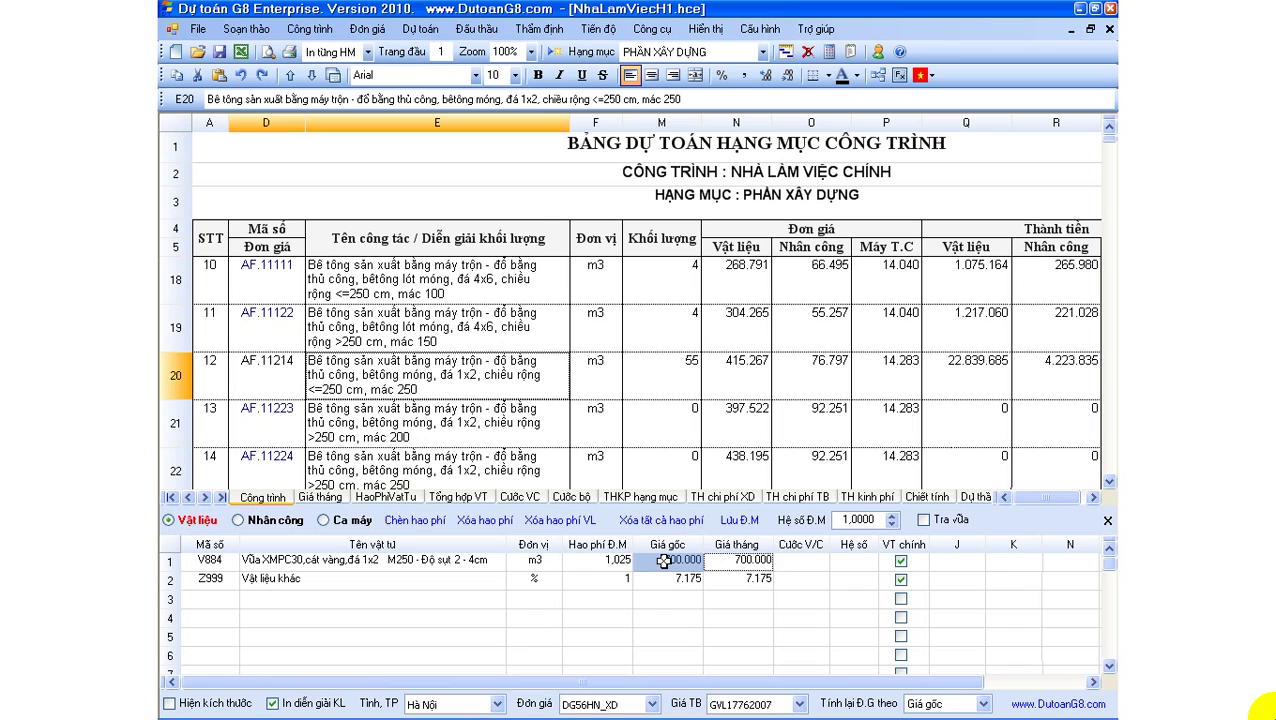
pyautogui.click(614, 561)
pyautogui.click(723, 560)
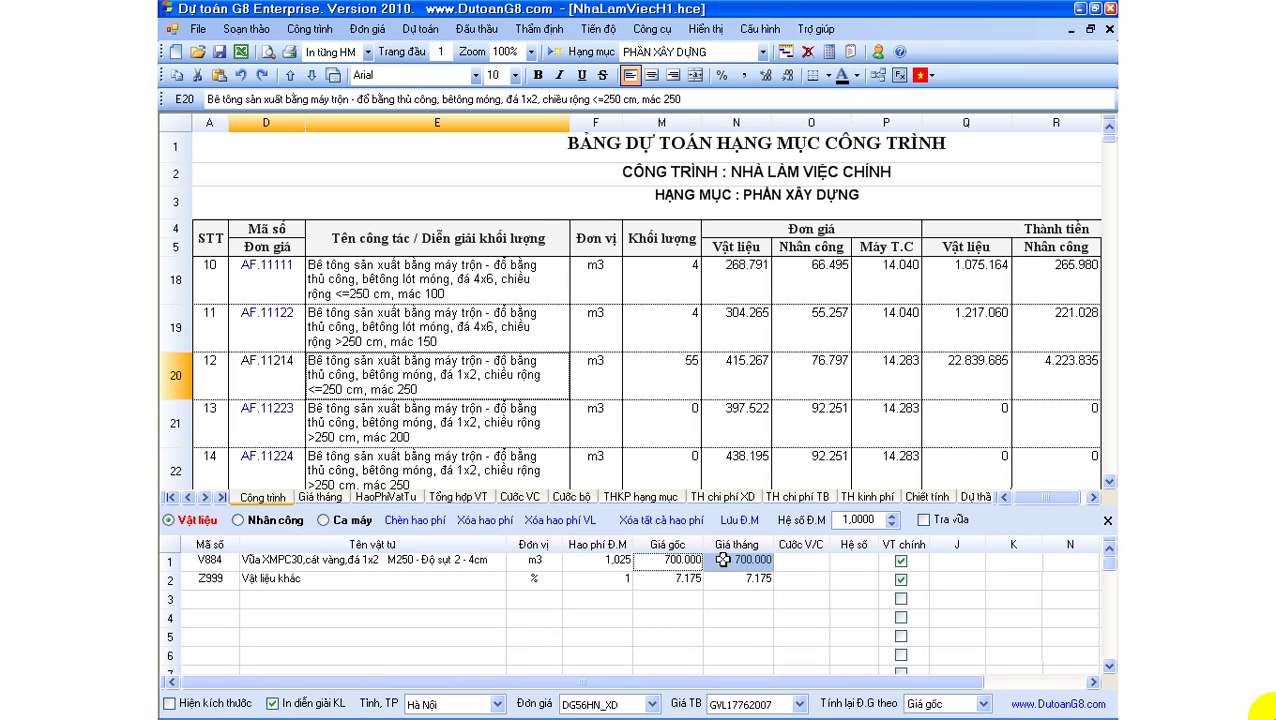
pyautogui.click(432, 334)
pyautogui.click(428, 372)
pyautogui.click(295, 366)
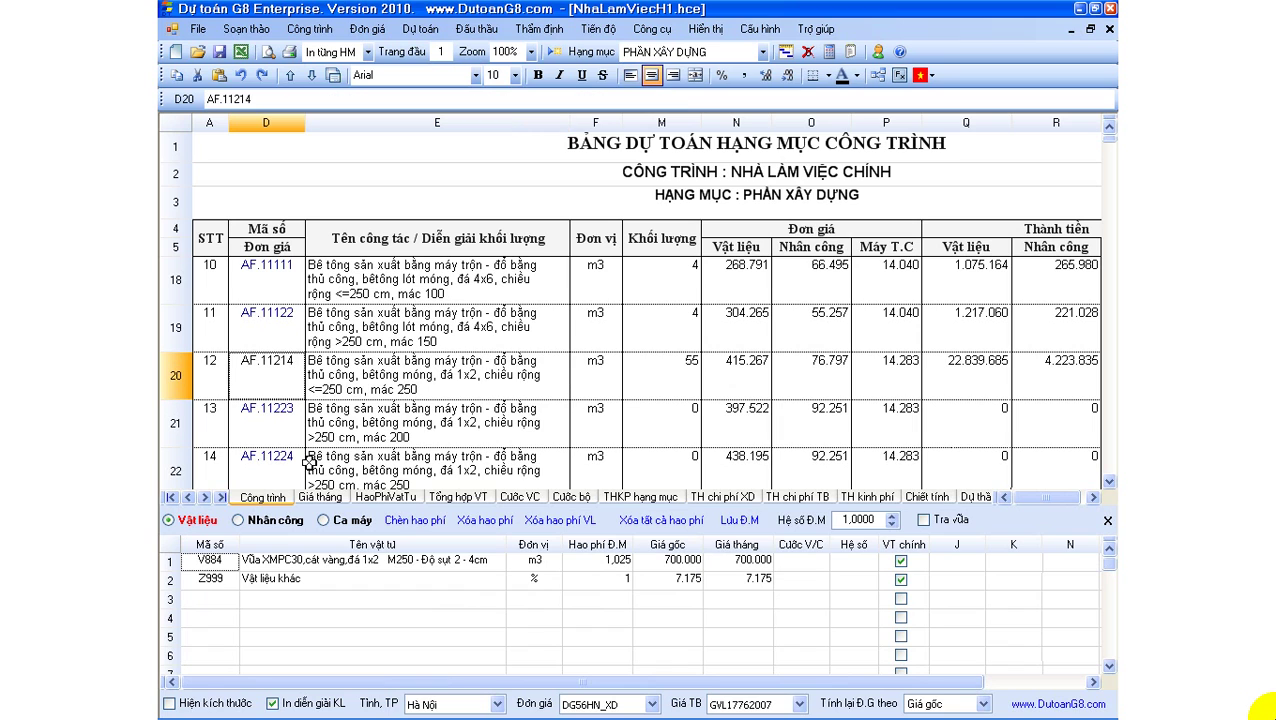
pyautogui.click(177, 562)
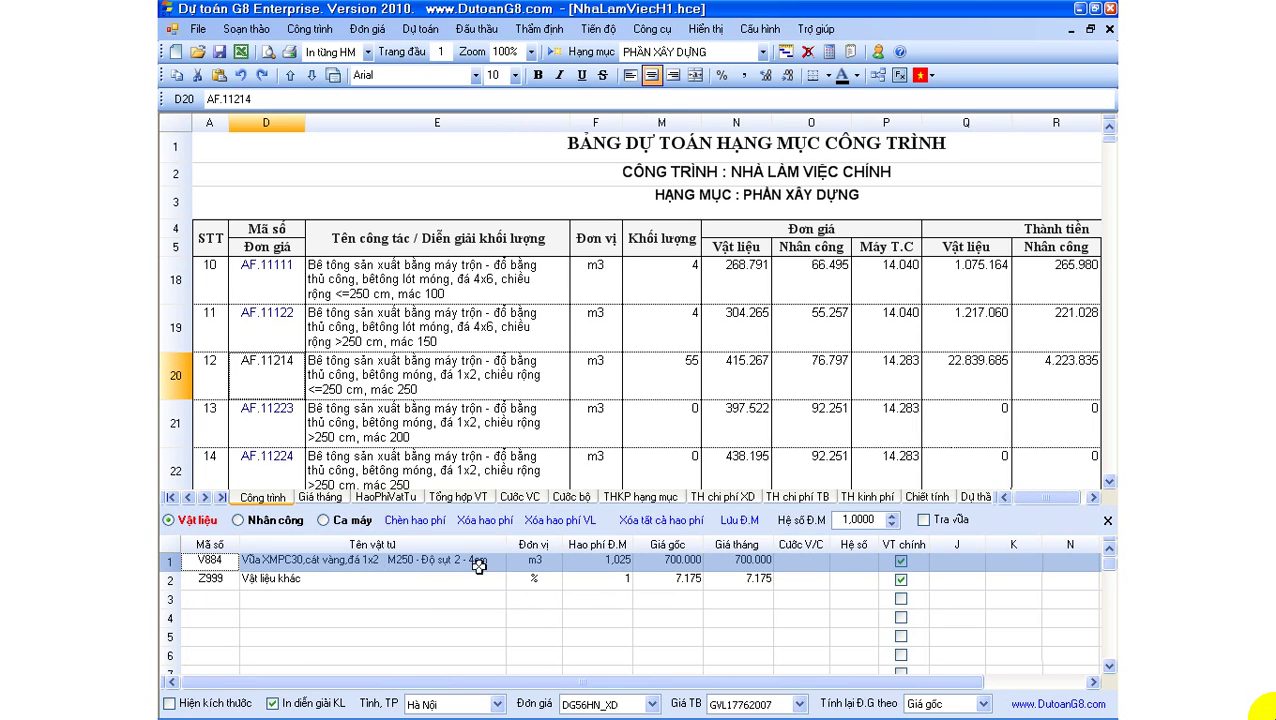
pyautogui.click(641, 566)
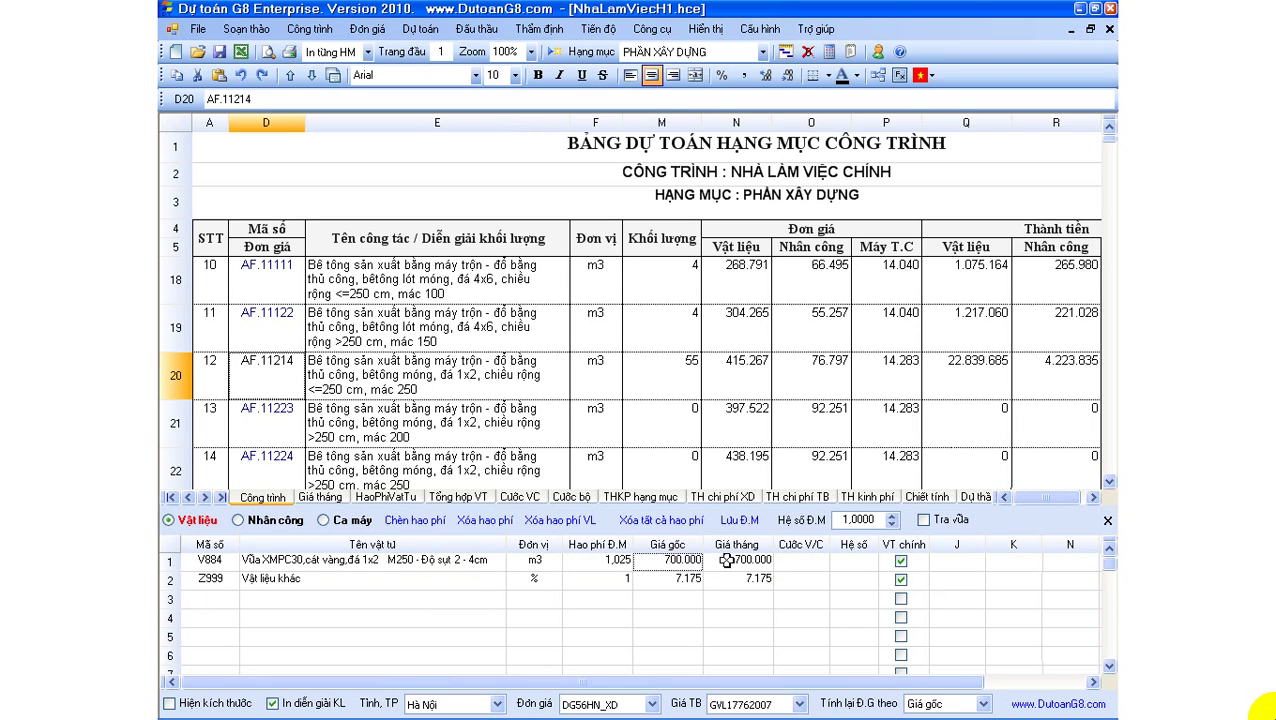
pyautogui.click(927, 500)
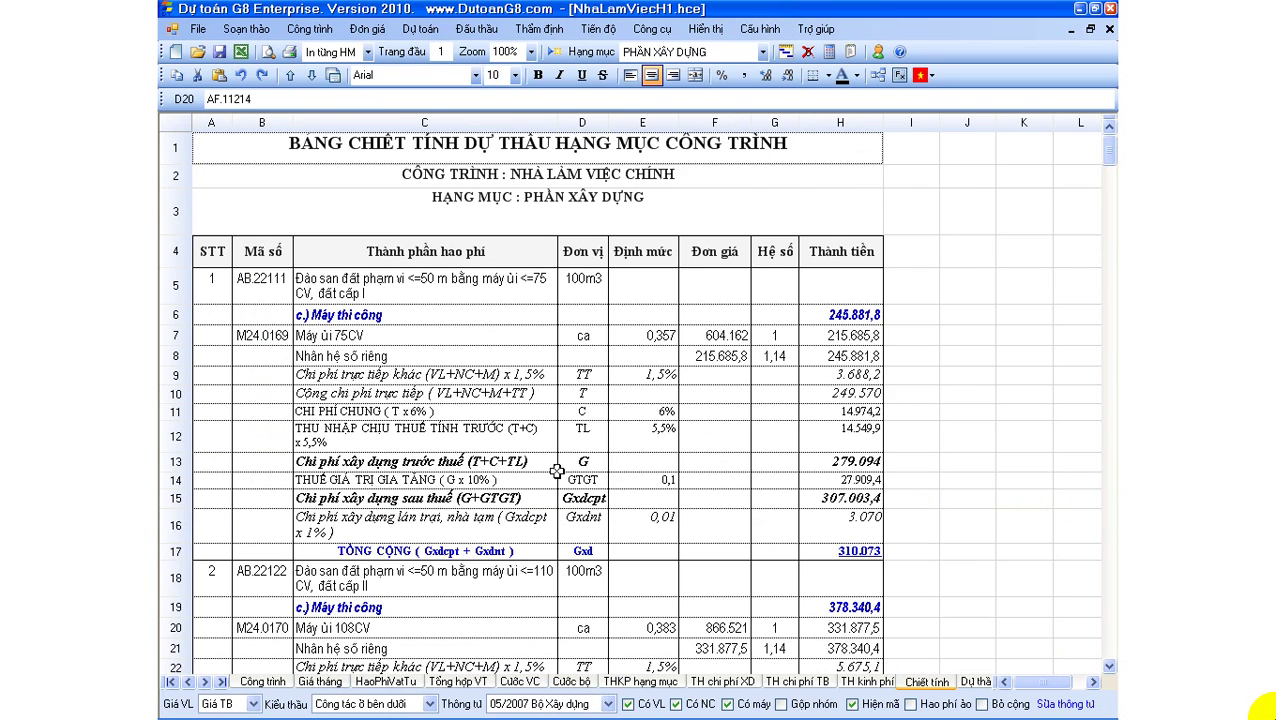
# Find item AF.11122 in the tender price analysis and examine its separate cement, sand, stone and water components.
pyautogui.click(556, 468)
pyautogui.scroll(-20, 564, 469)
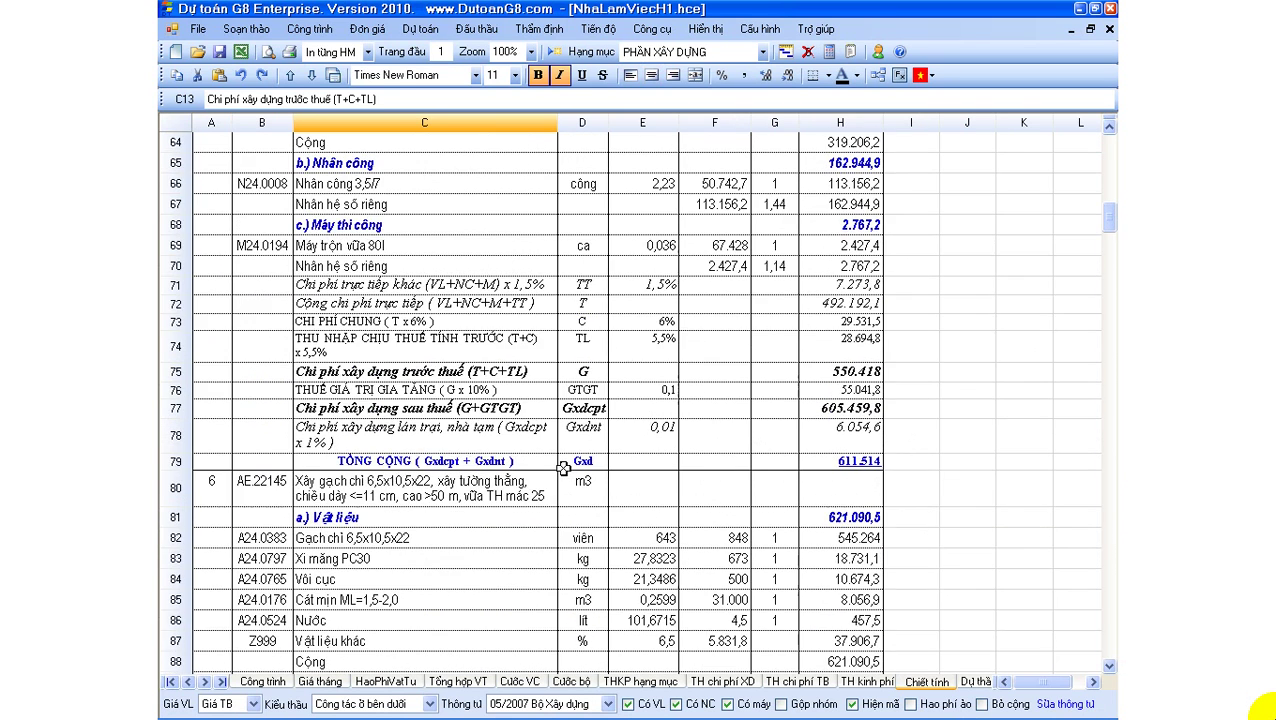
pyautogui.scroll(-20, 564, 469)
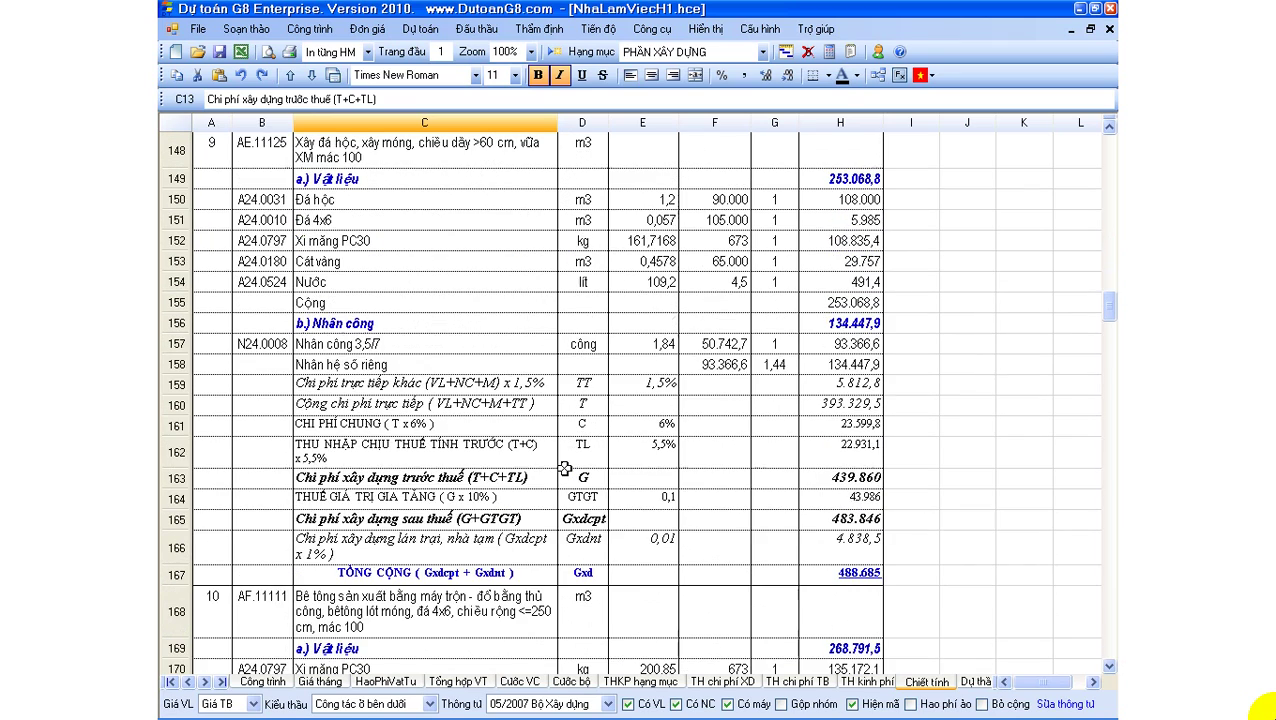
pyautogui.scroll(-12, 564, 469)
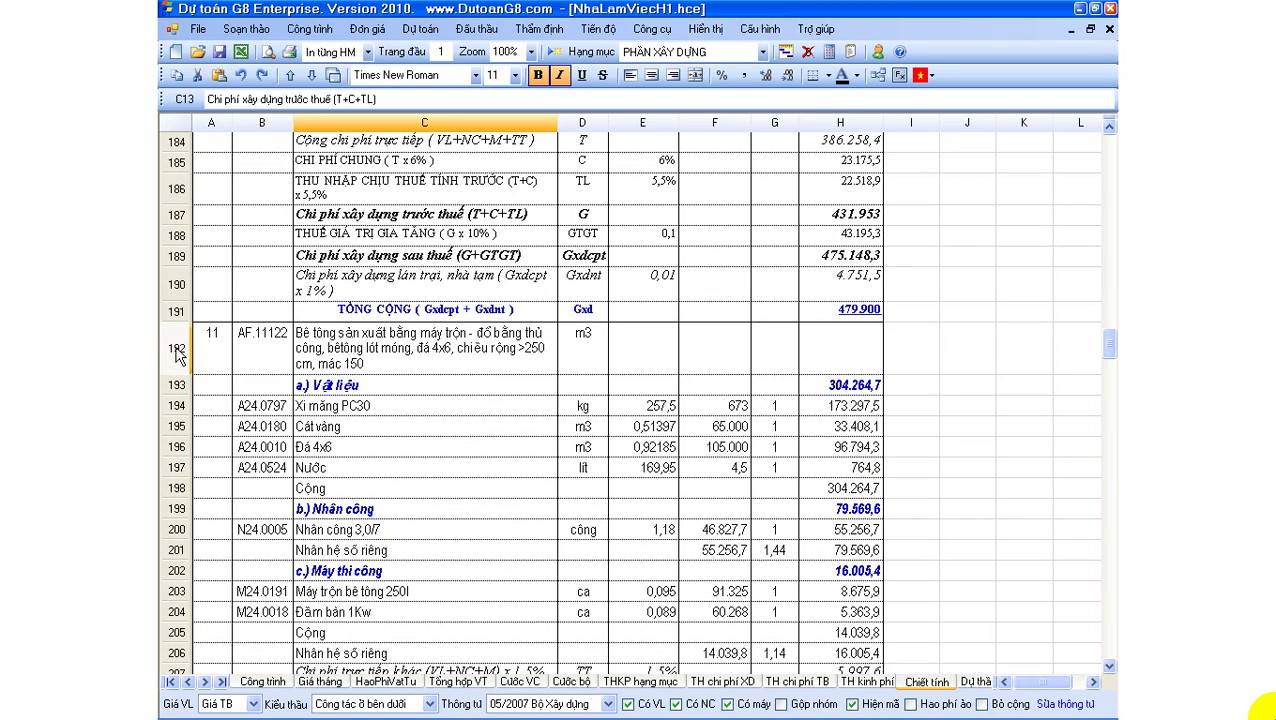
pyautogui.click(175, 355)
pyautogui.scroll(-1, 362, 490)
pyautogui.moveTo(322, 335); pyautogui.dragTo(331, 389)
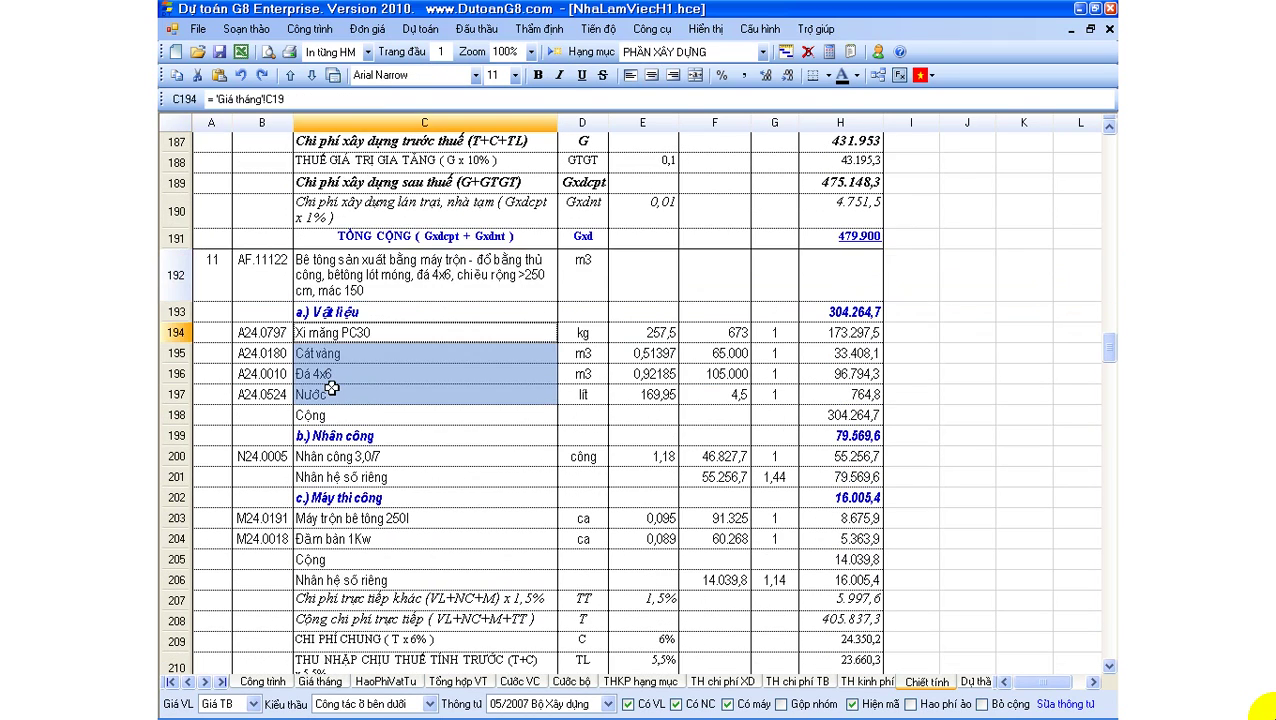
# Check the norm and unit price of mortar V884 under item AF.11214 in the tender price analysis.
pyautogui.scroll(-5, 421, 435)
pyautogui.scroll(-2, 421, 435)
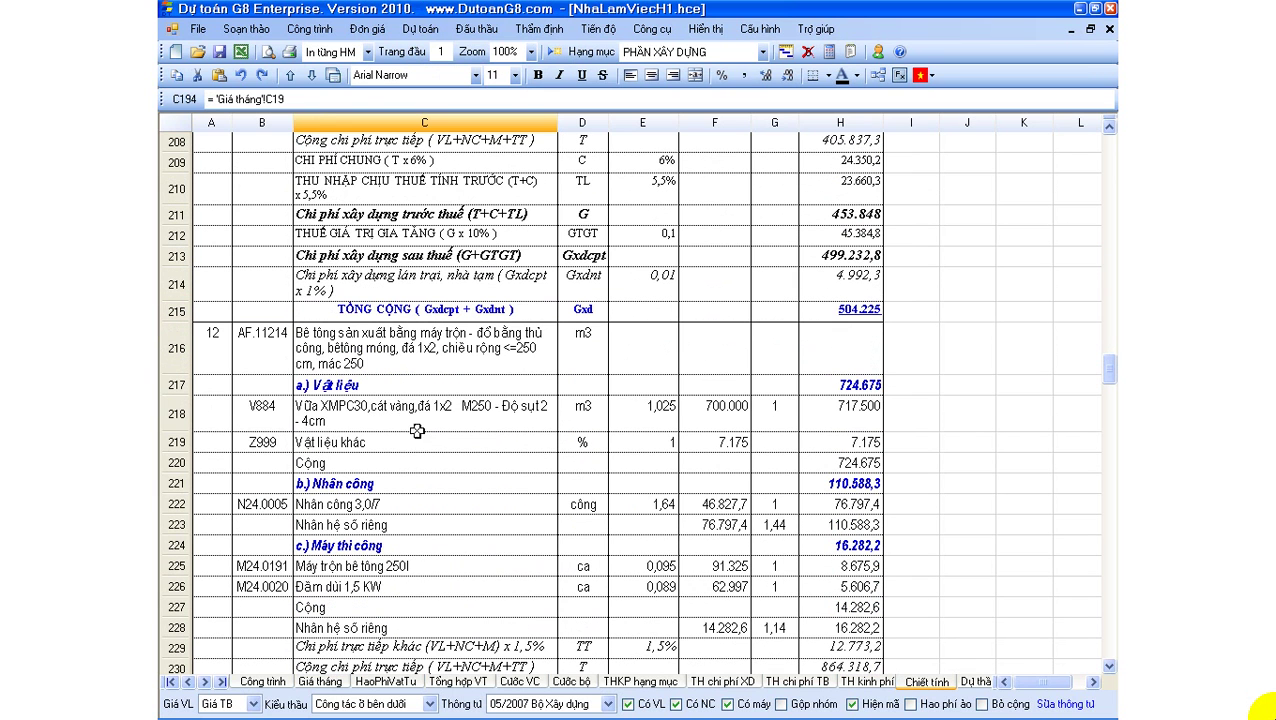
pyautogui.click(225, 425)
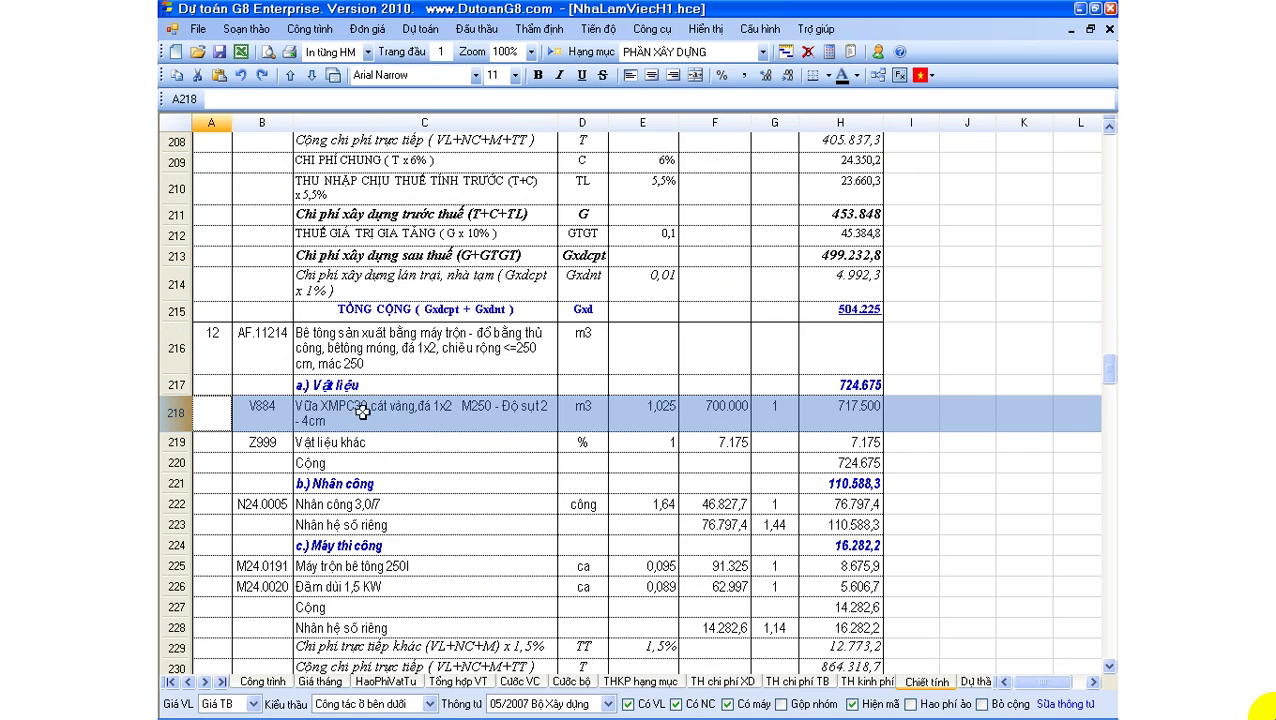
pyautogui.click(618, 421)
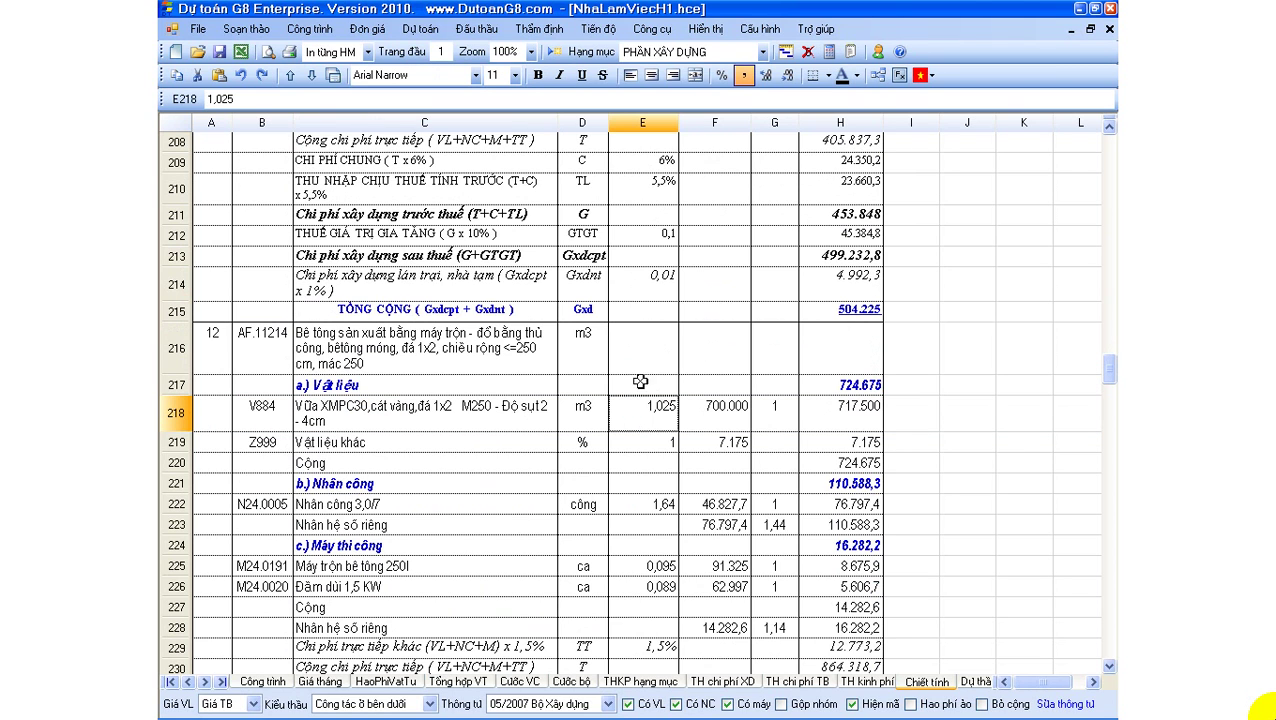
pyautogui.click(737, 420)
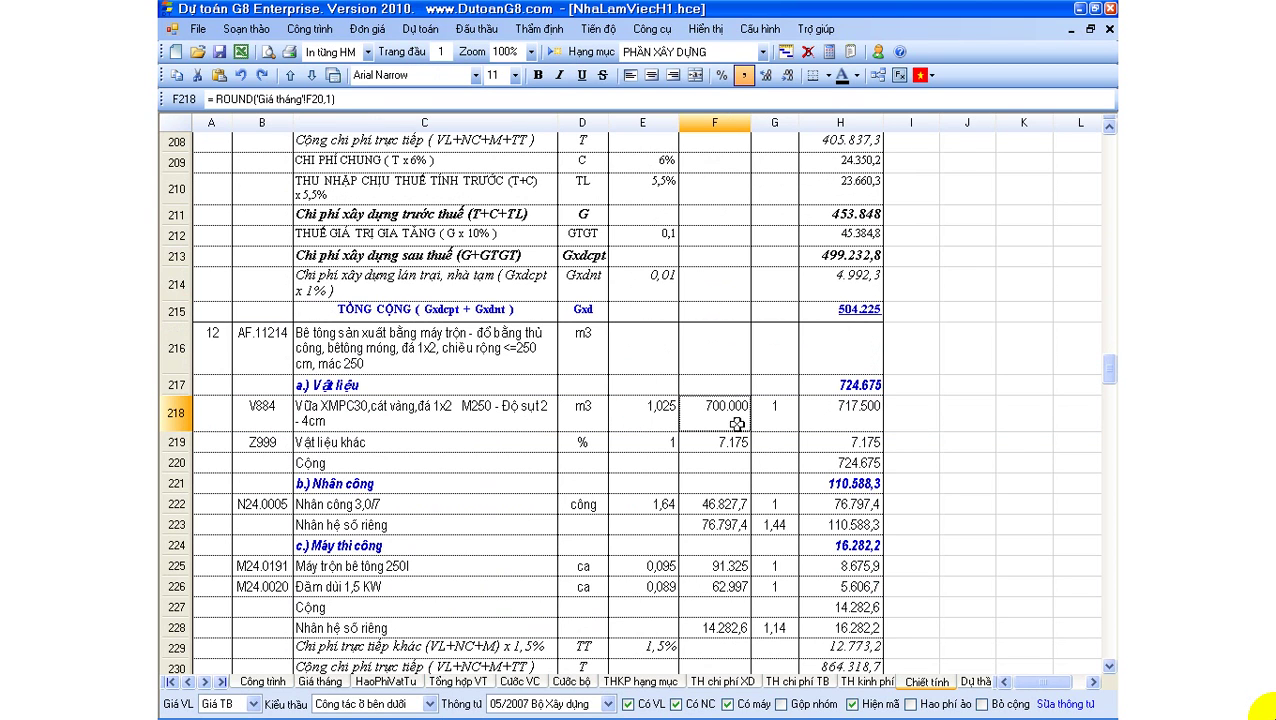
# Return to the project sheet (Công trình) and convert all work items' unit prices and norms to DG56HN_XD of Hà Nội with mortar lookup off.
pyautogui.click(258, 681)
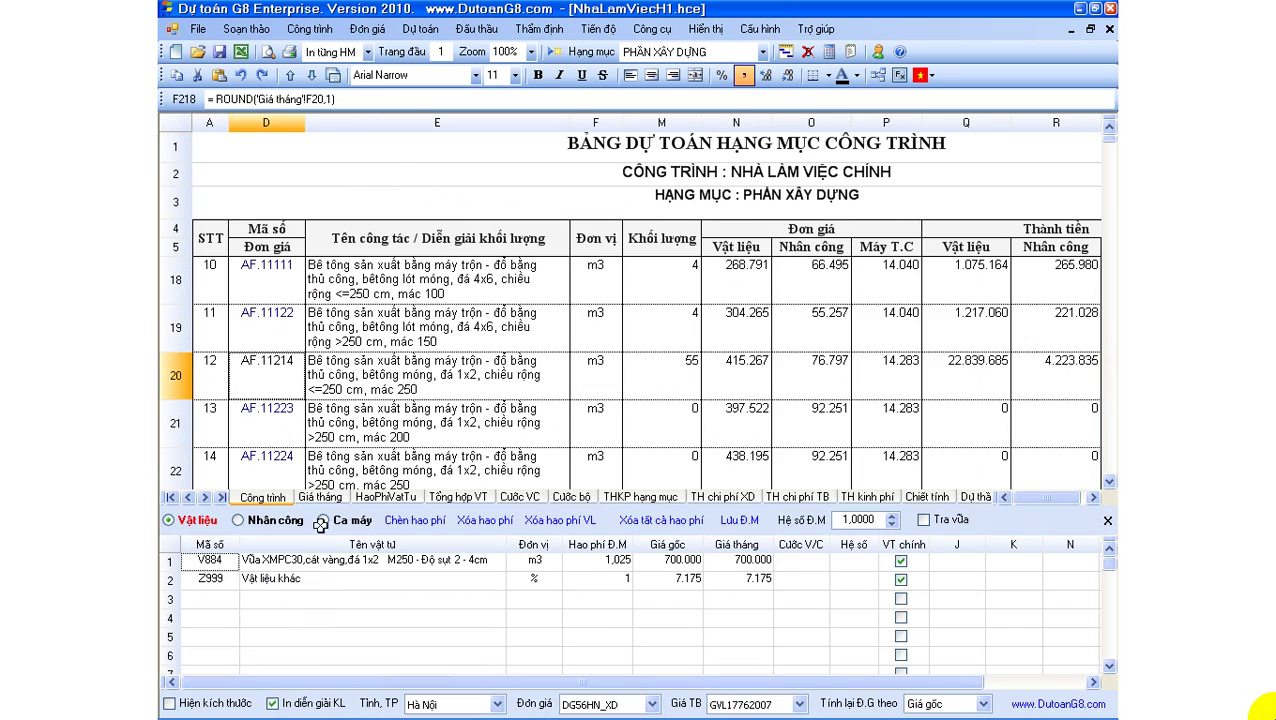
pyautogui.click(373, 375)
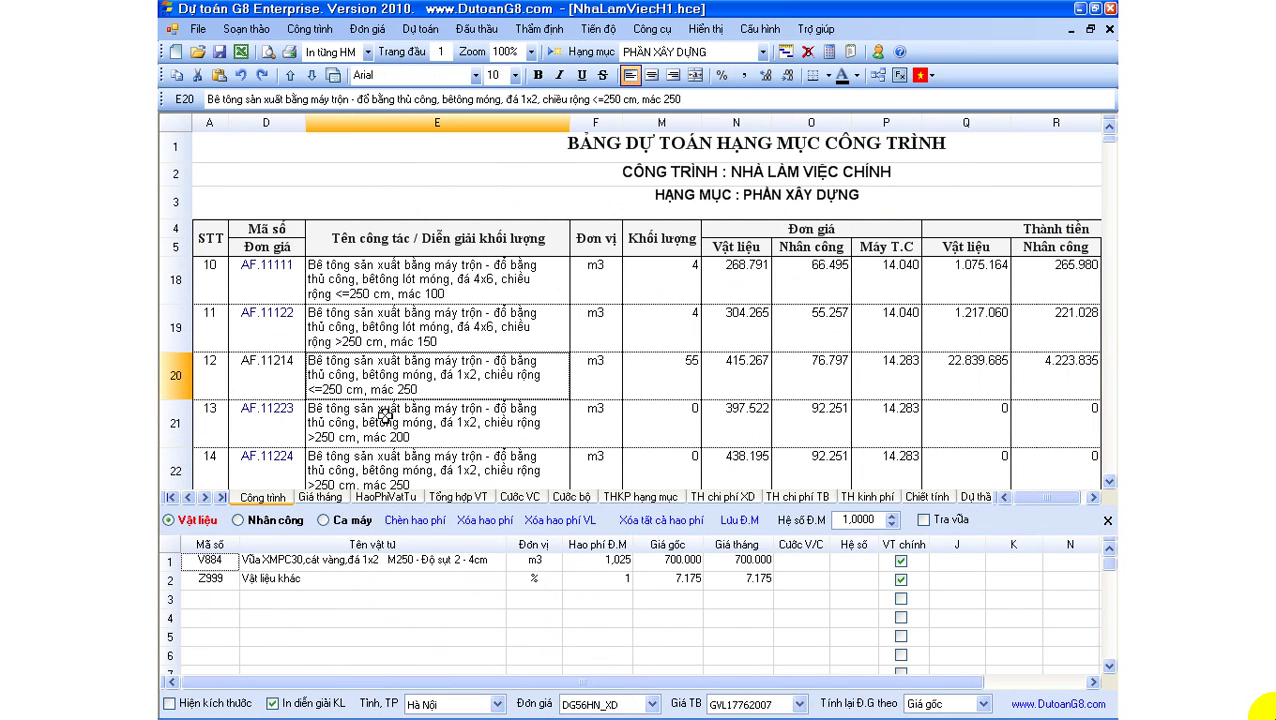
pyautogui.click(280, 378)
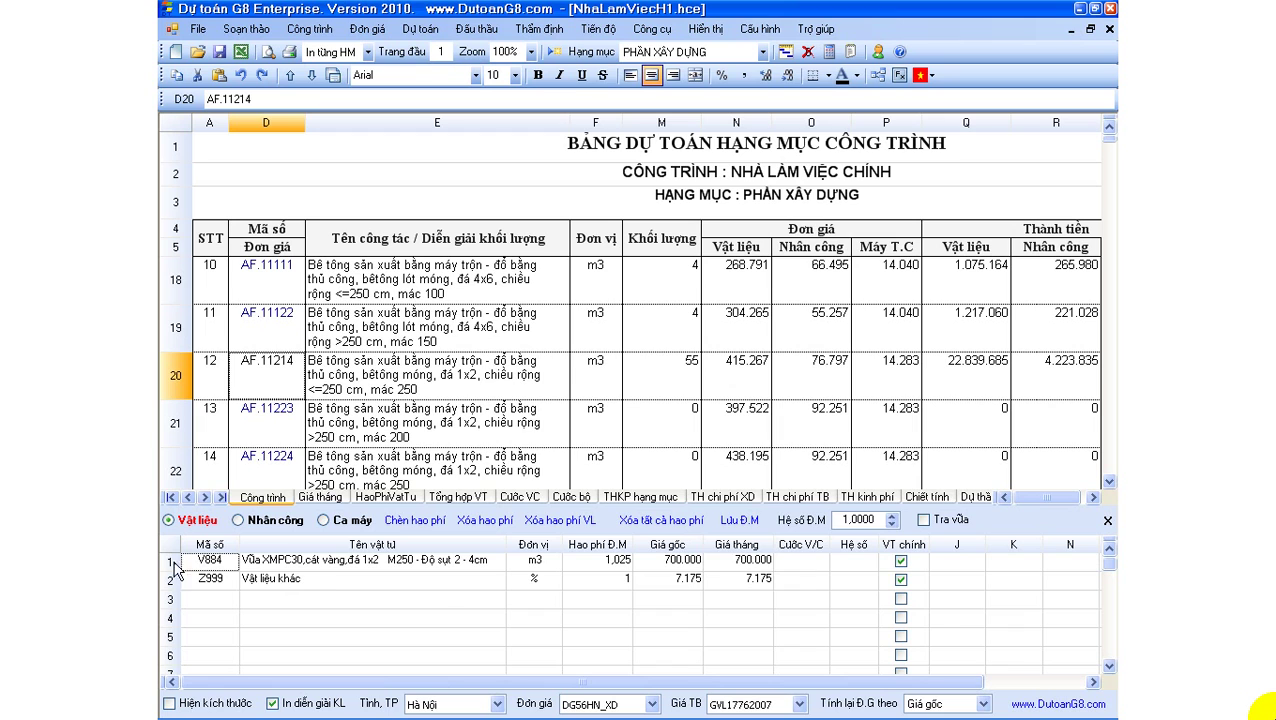
pyautogui.click(245, 561)
pyautogui.click(284, 567)
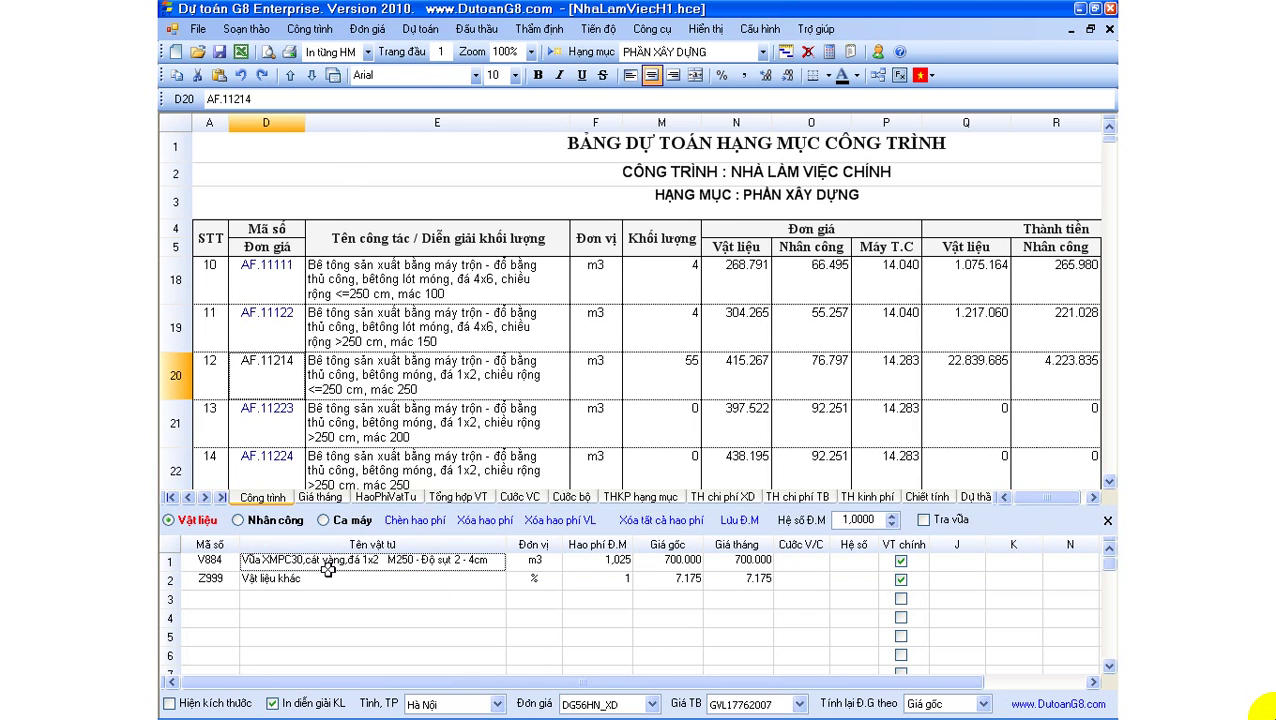
pyautogui.click(305, 30)
pyautogui.click(378, 228)
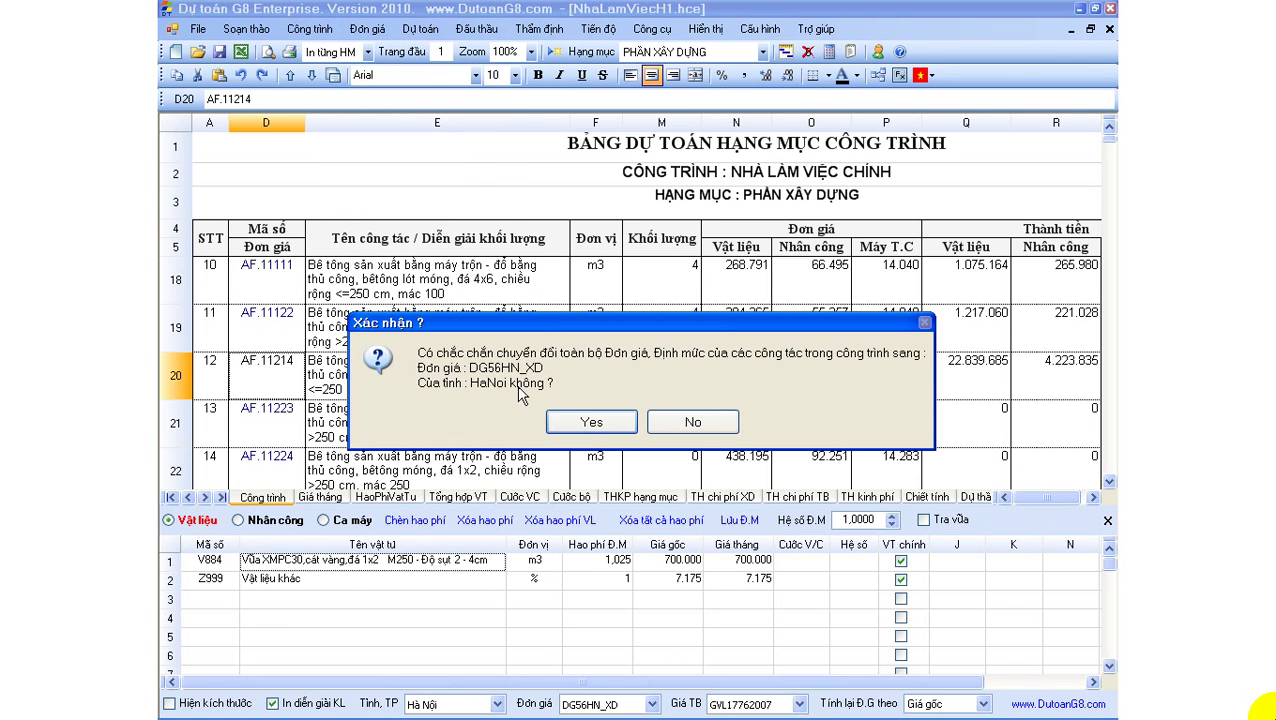
pyautogui.click(590, 423)
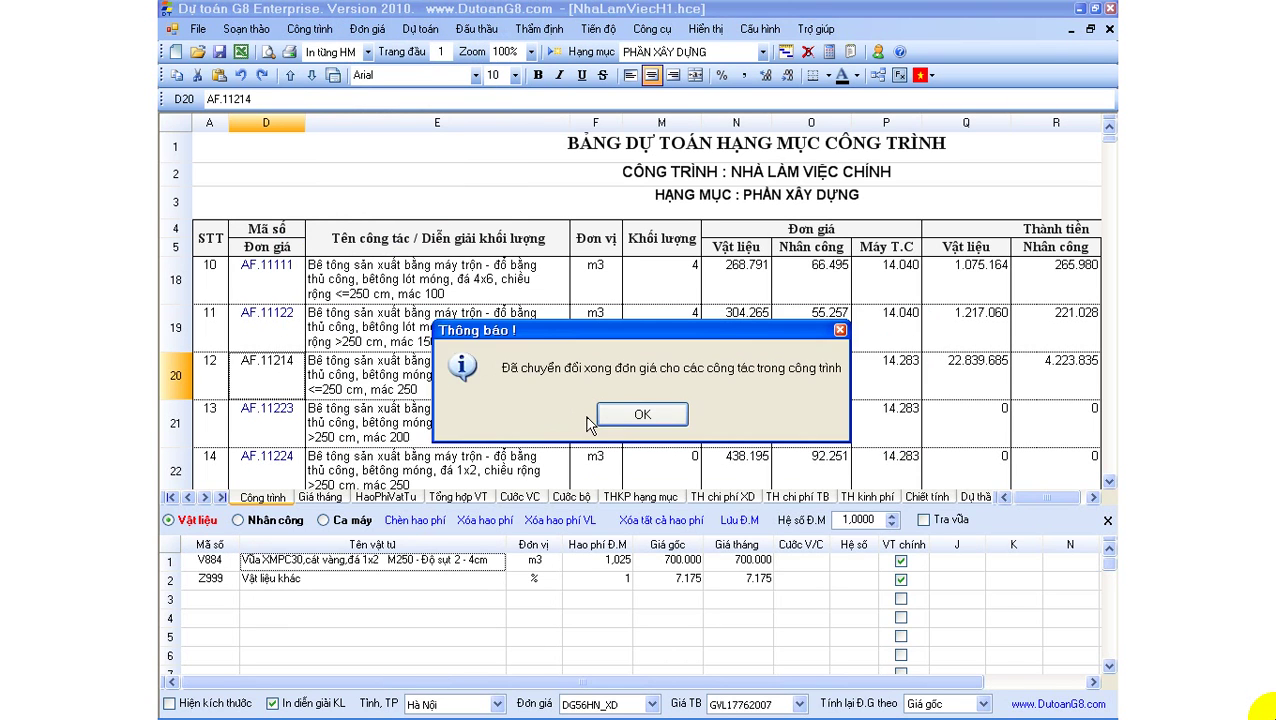
pyautogui.click(640, 420)
# Check the materials of AF.11111 and AF.11223, and examine the V884 mortar entries in the monthly price sheet (Giá tháng).
pyautogui.click(430, 325)
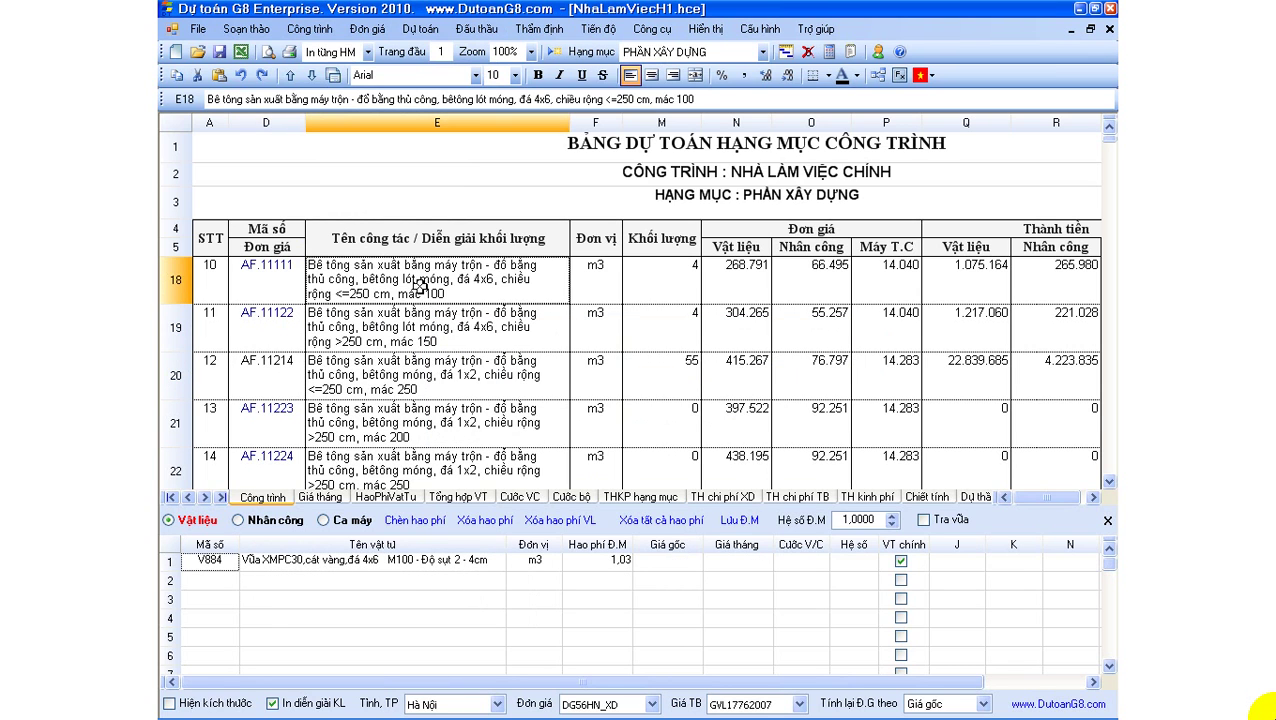
pyautogui.click(394, 414)
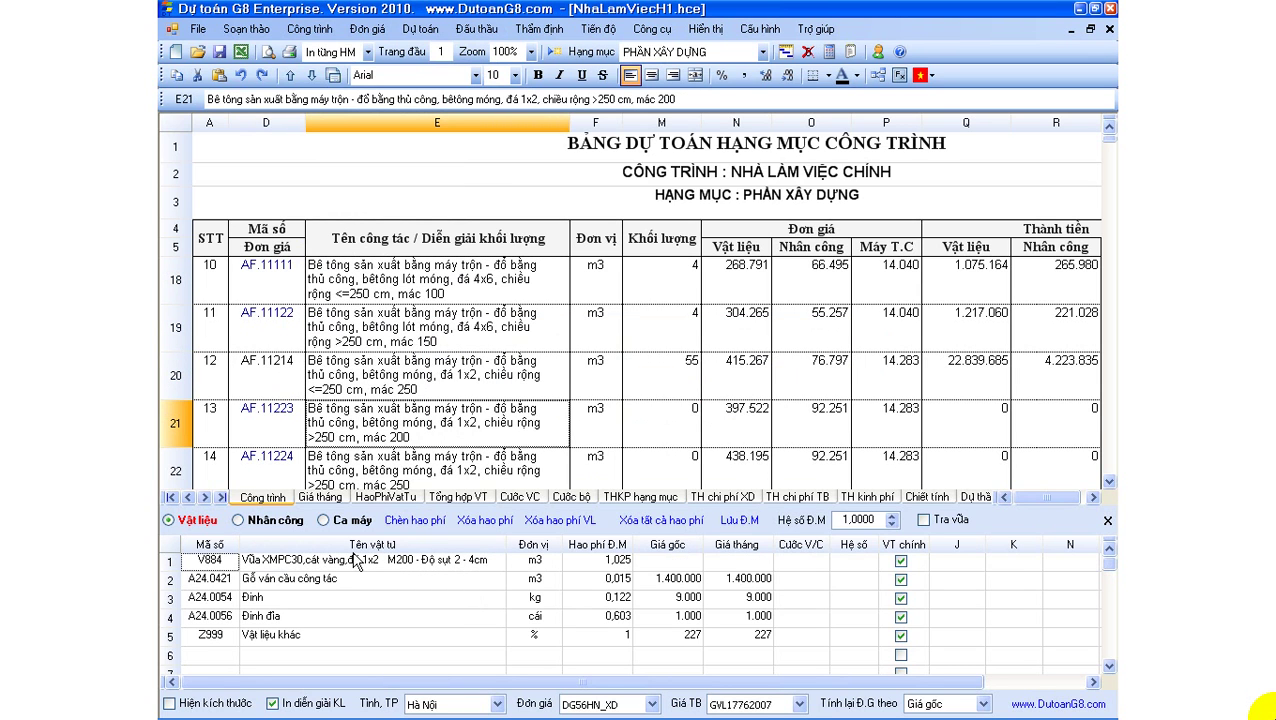
pyautogui.click(320, 497)
pyautogui.click(352, 460)
pyautogui.scroll(-1, 386, 465)
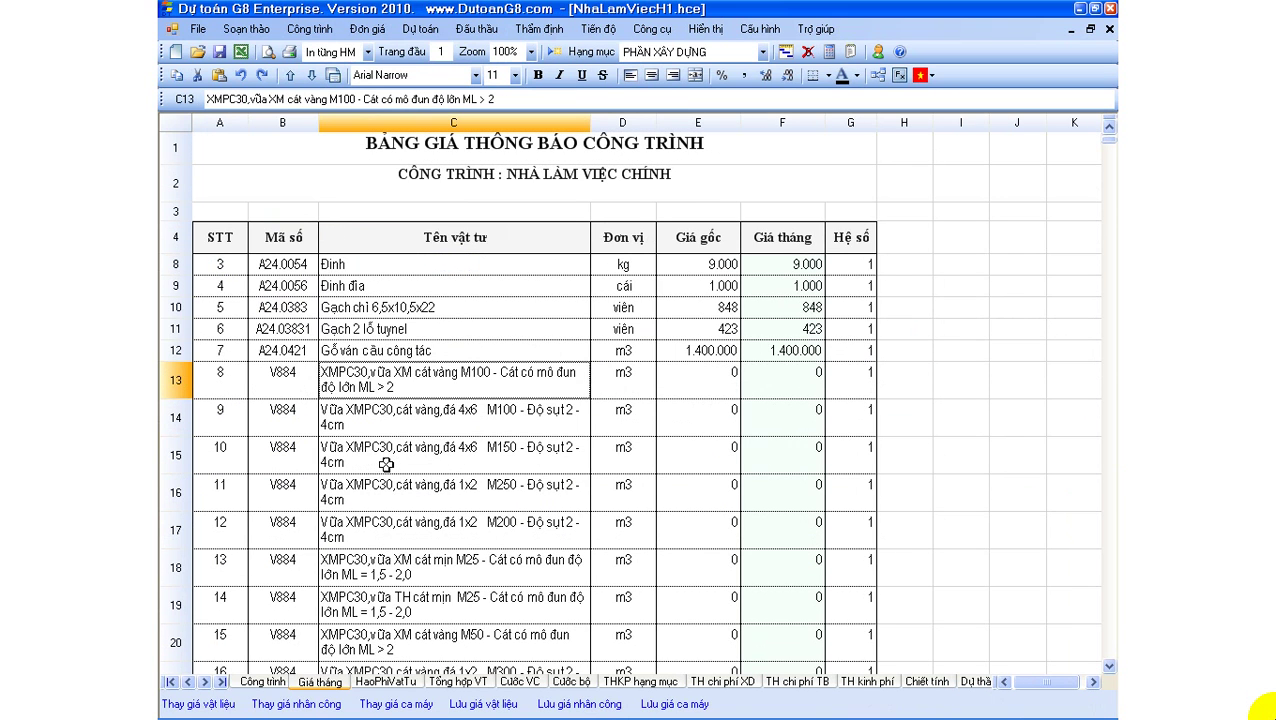
pyautogui.moveTo(480, 379); pyautogui.dragTo(499, 610)
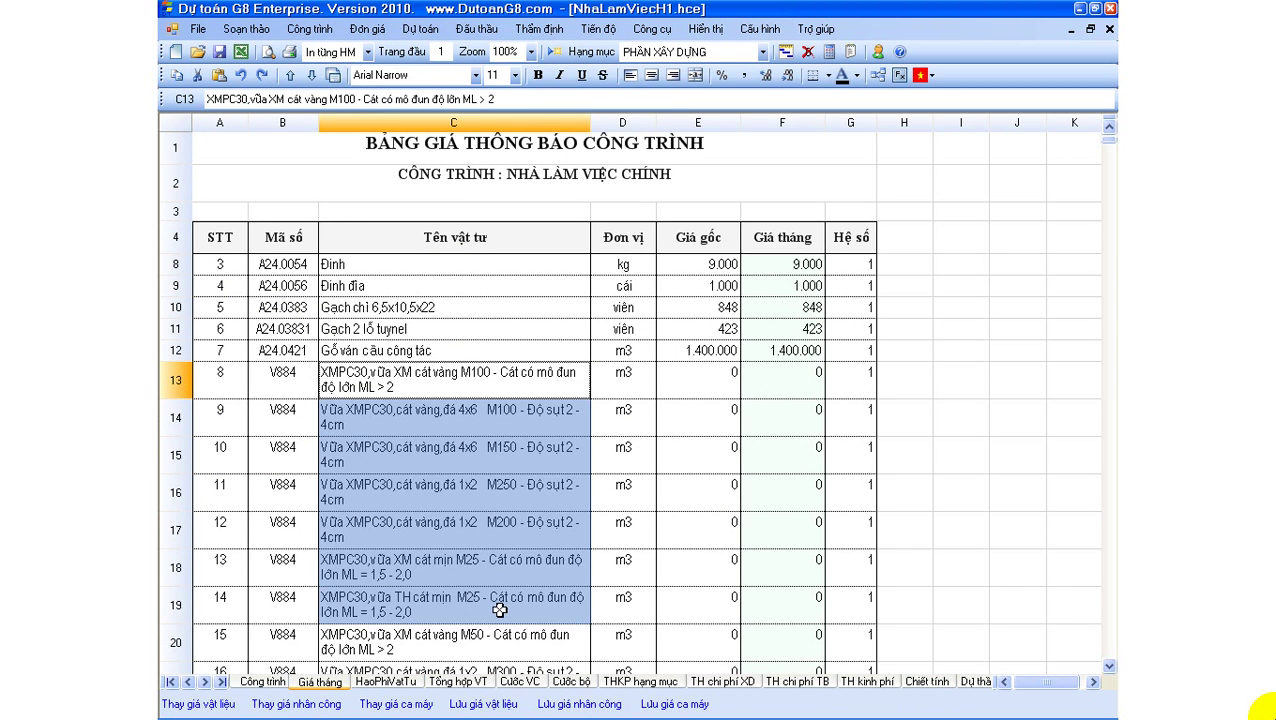
pyautogui.click(704, 387)
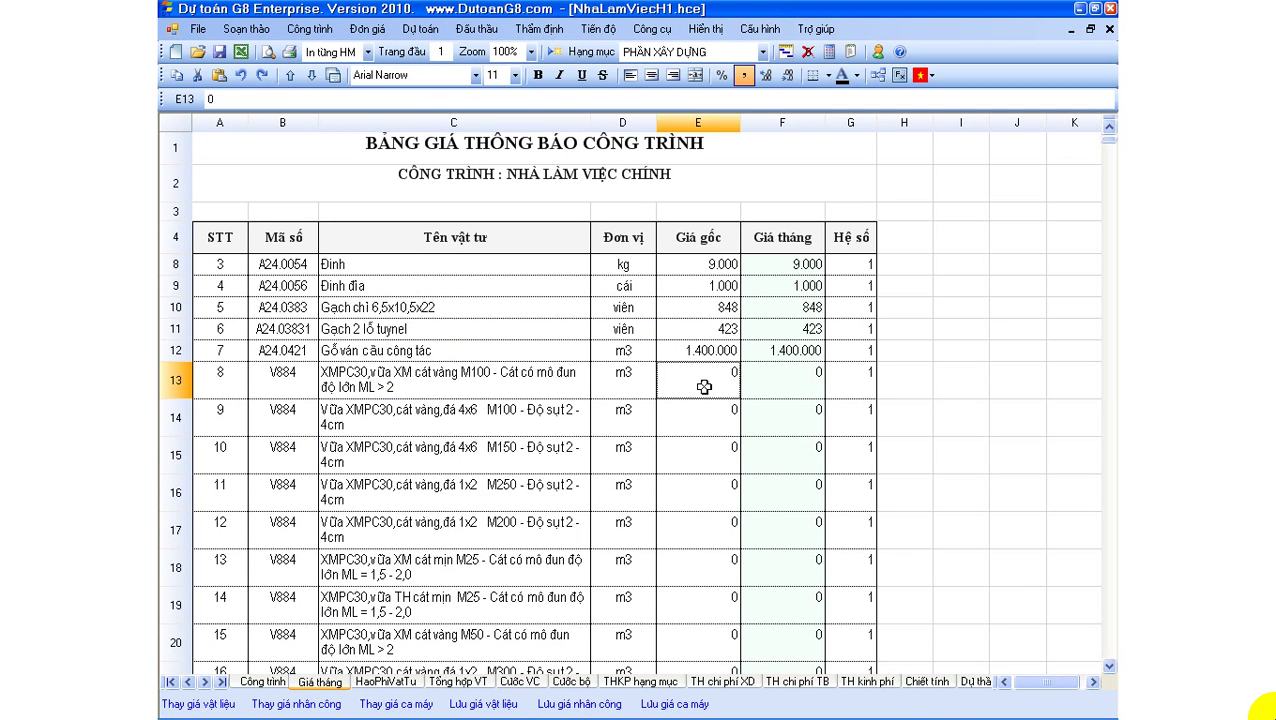
pyautogui.click(412, 390)
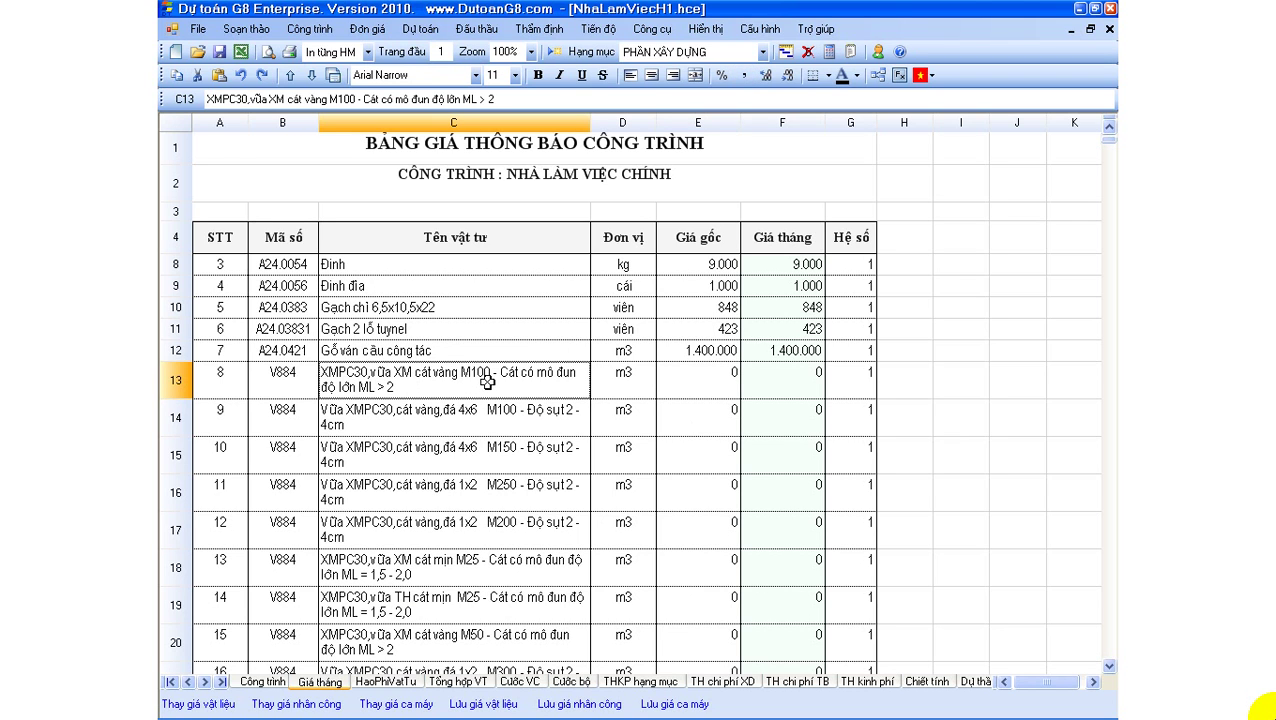
# Set both the base price and the monthly price of the XMPC30 coarse-sand M100 mortar (ML > 2) to 350.000.
pyautogui.click(730, 394)
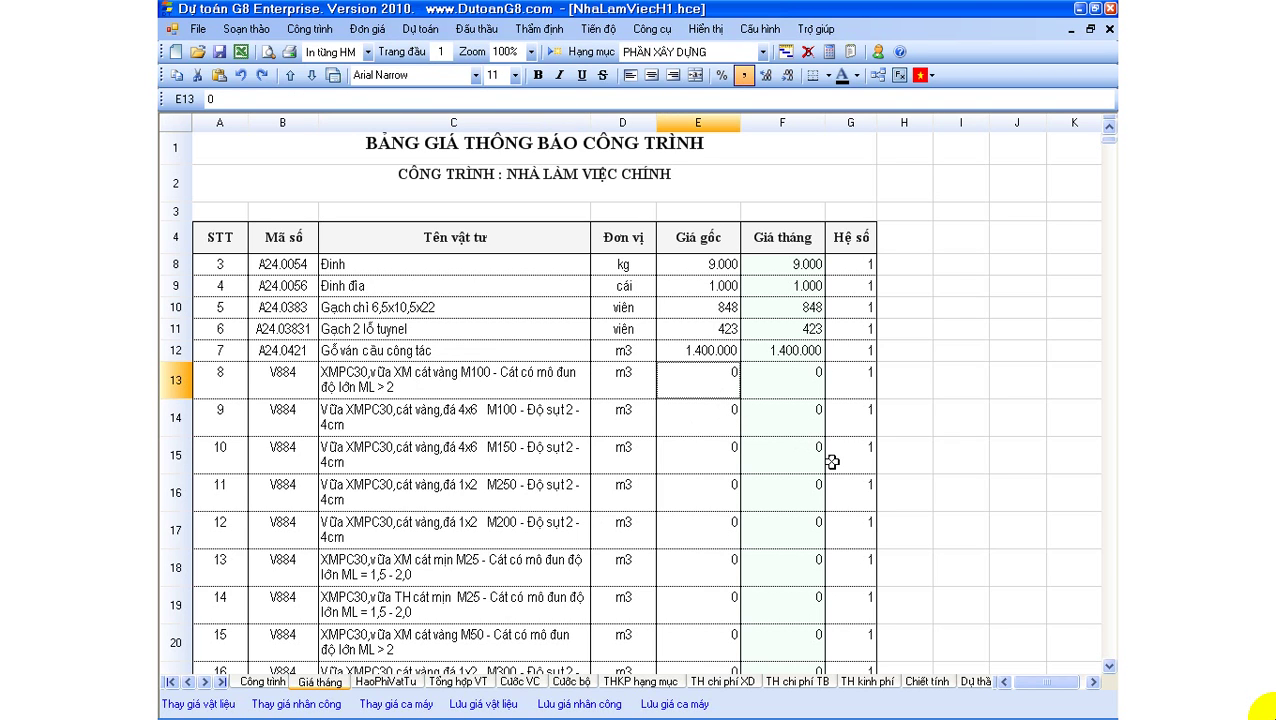
pyautogui.write('350.000')
pyautogui.press('Return')
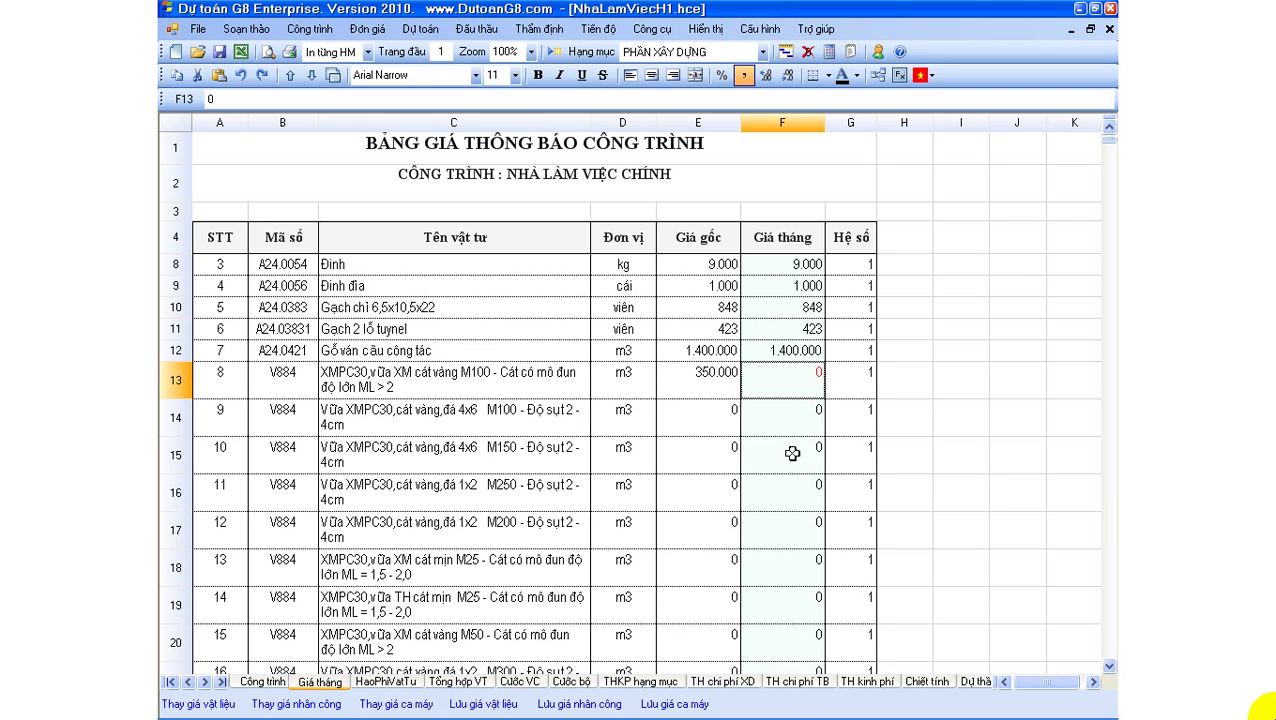
pyautogui.write('3')
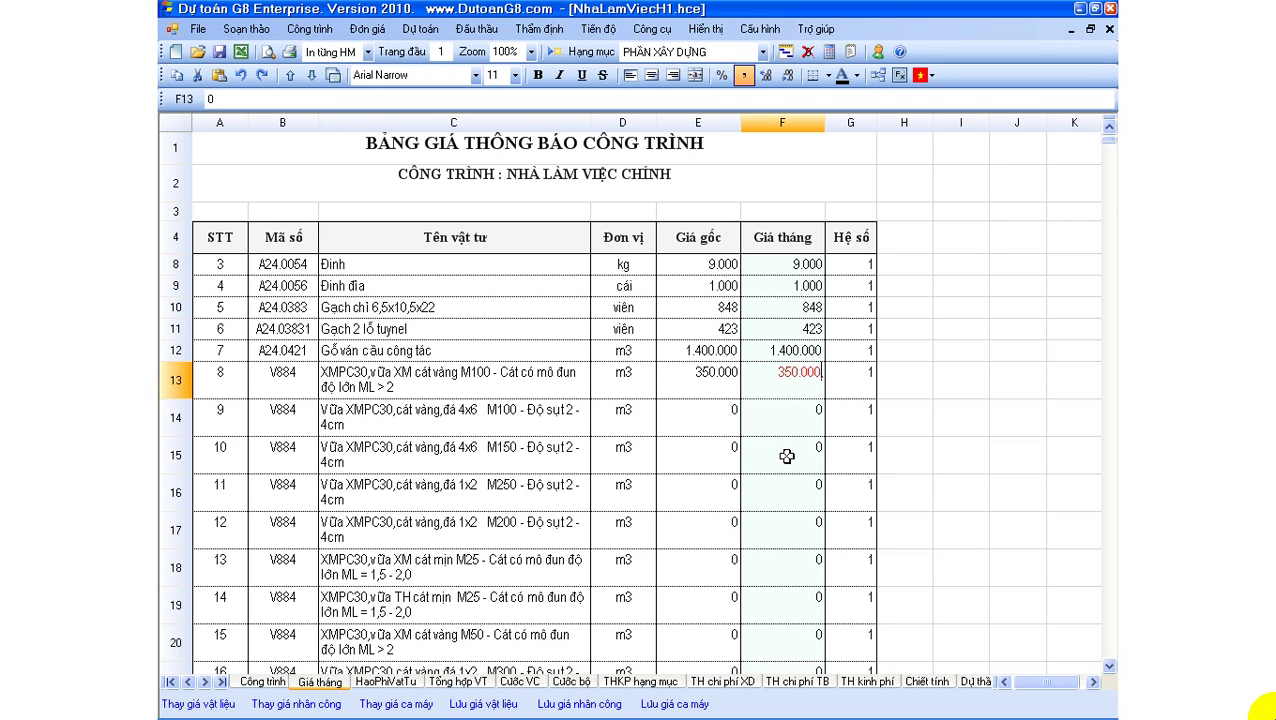
pyautogui.write('50.000')
pyautogui.press('Return')
pyautogui.click(489, 390)
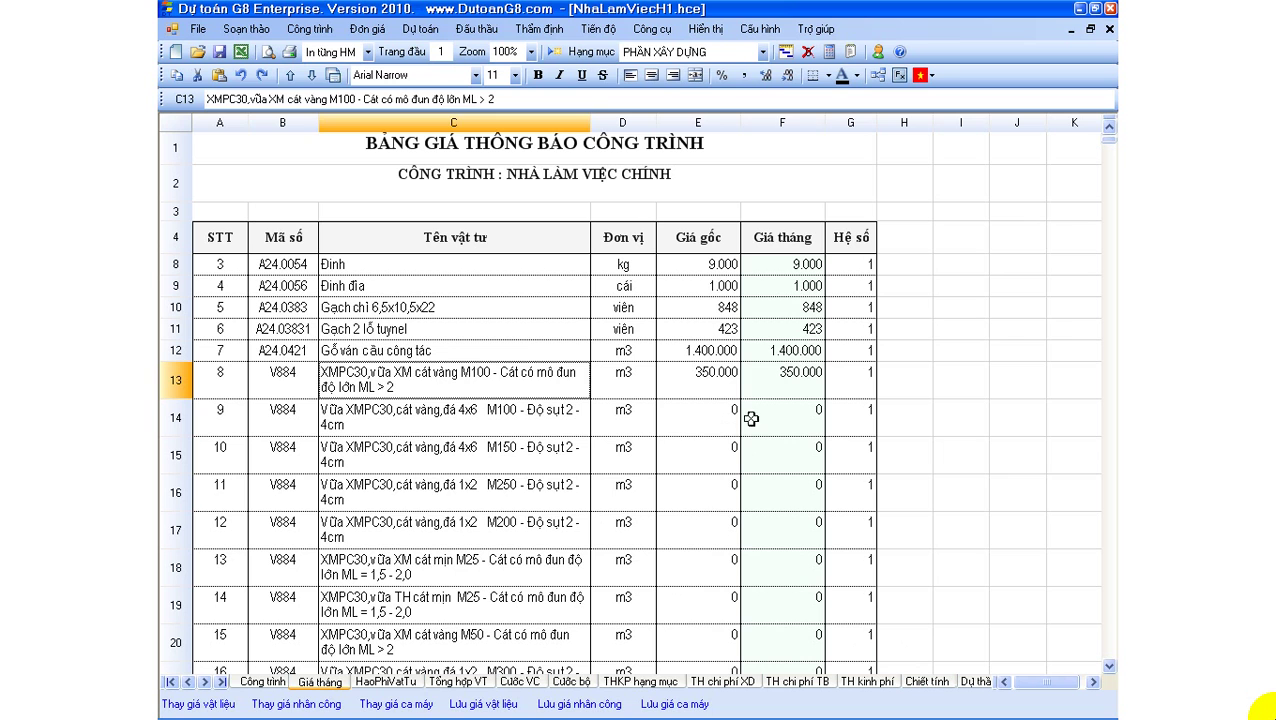
pyautogui.click(774, 386)
pyautogui.click(714, 383)
pyautogui.click(181, 386)
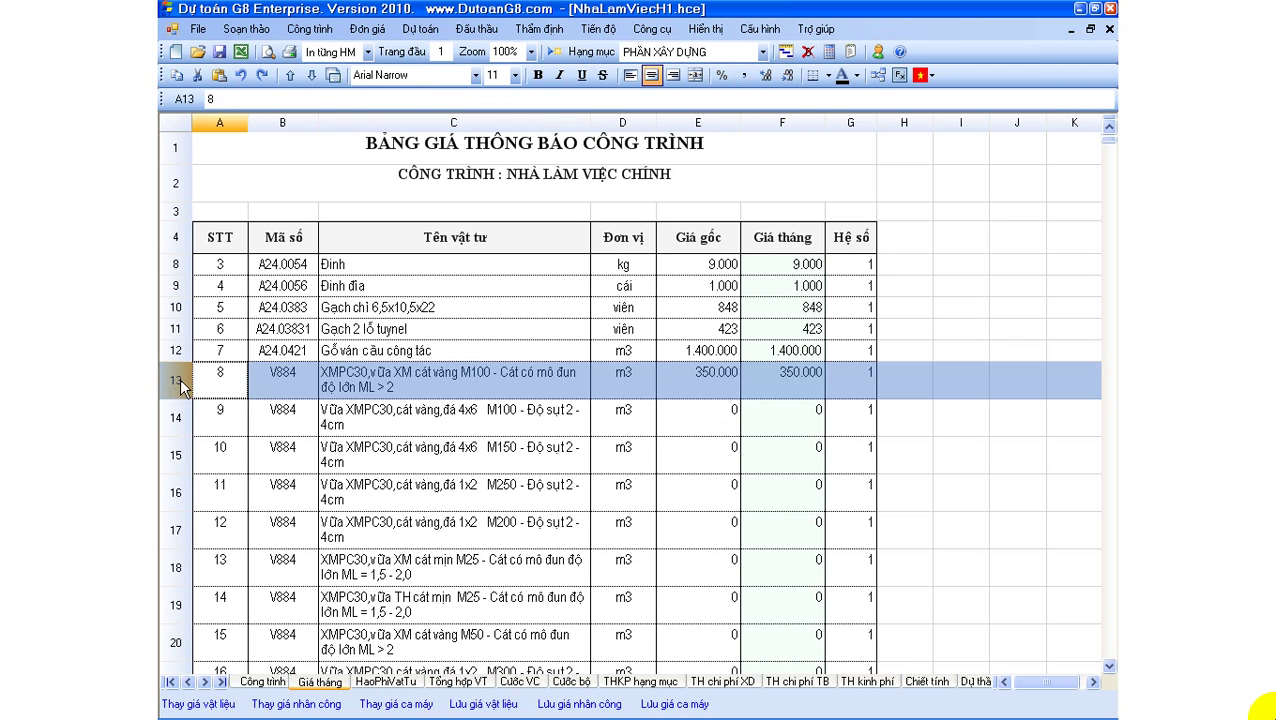
pyautogui.click(478, 388)
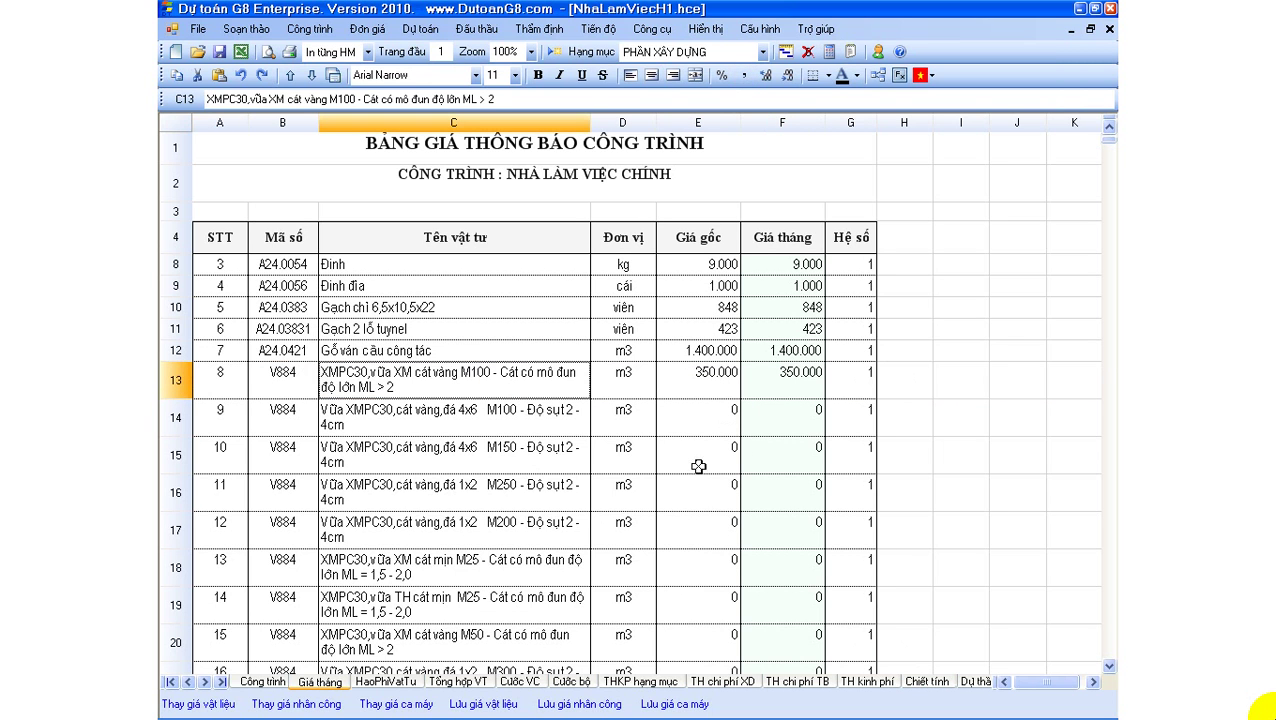
# Find item AE.11115 in the tender price analysis (Chiết tính) and check the unit price of its M100 mortar V884.
pyautogui.click(923, 683)
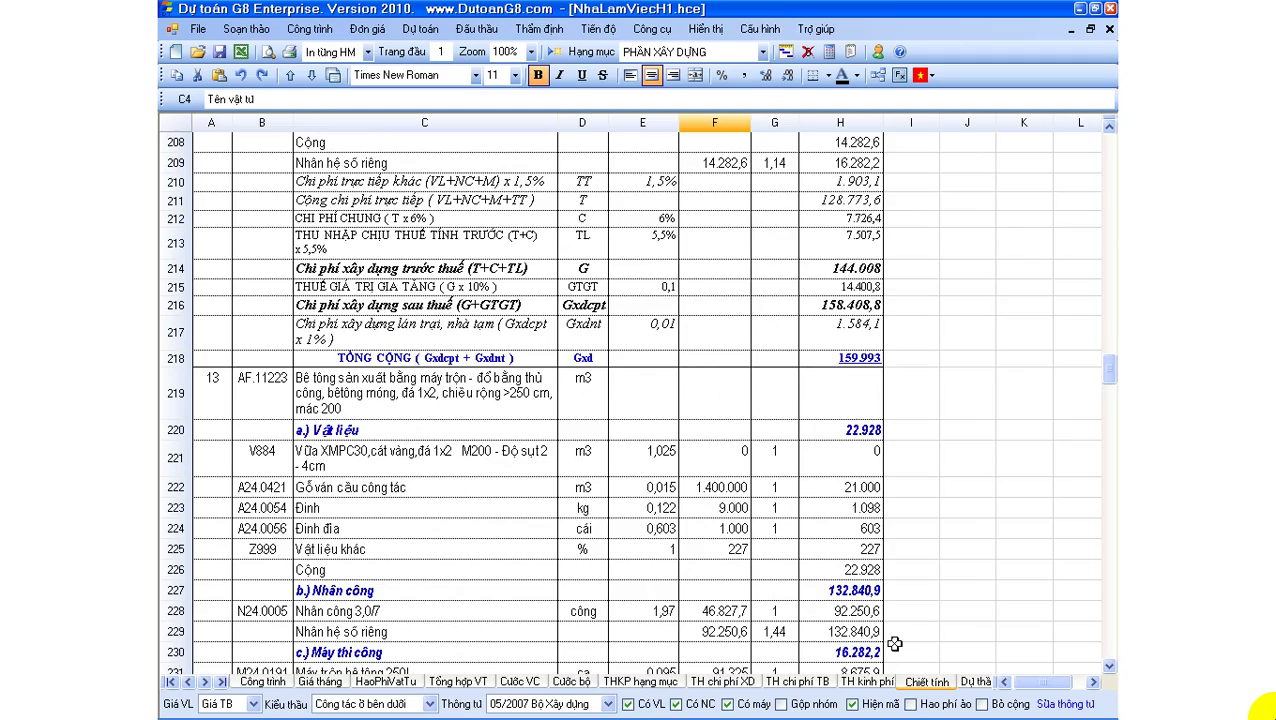
pyautogui.scroll(20, 889, 637)
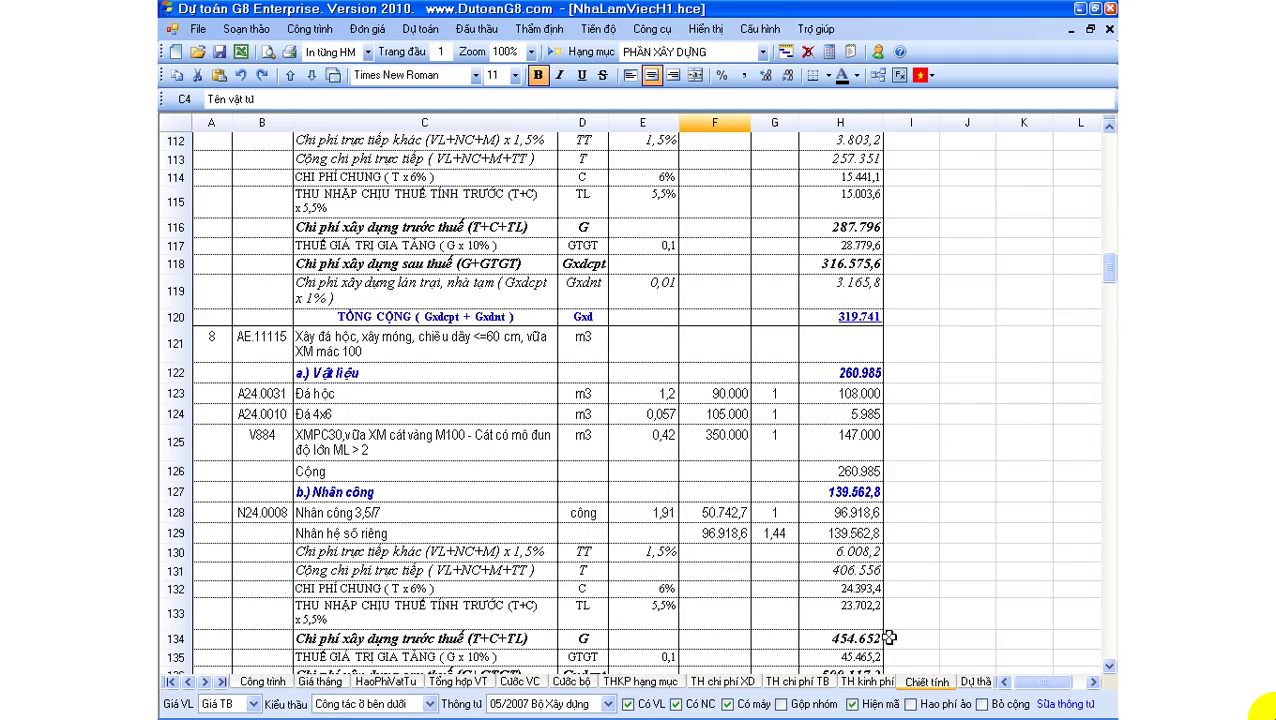
pyautogui.scroll(15, 889, 637)
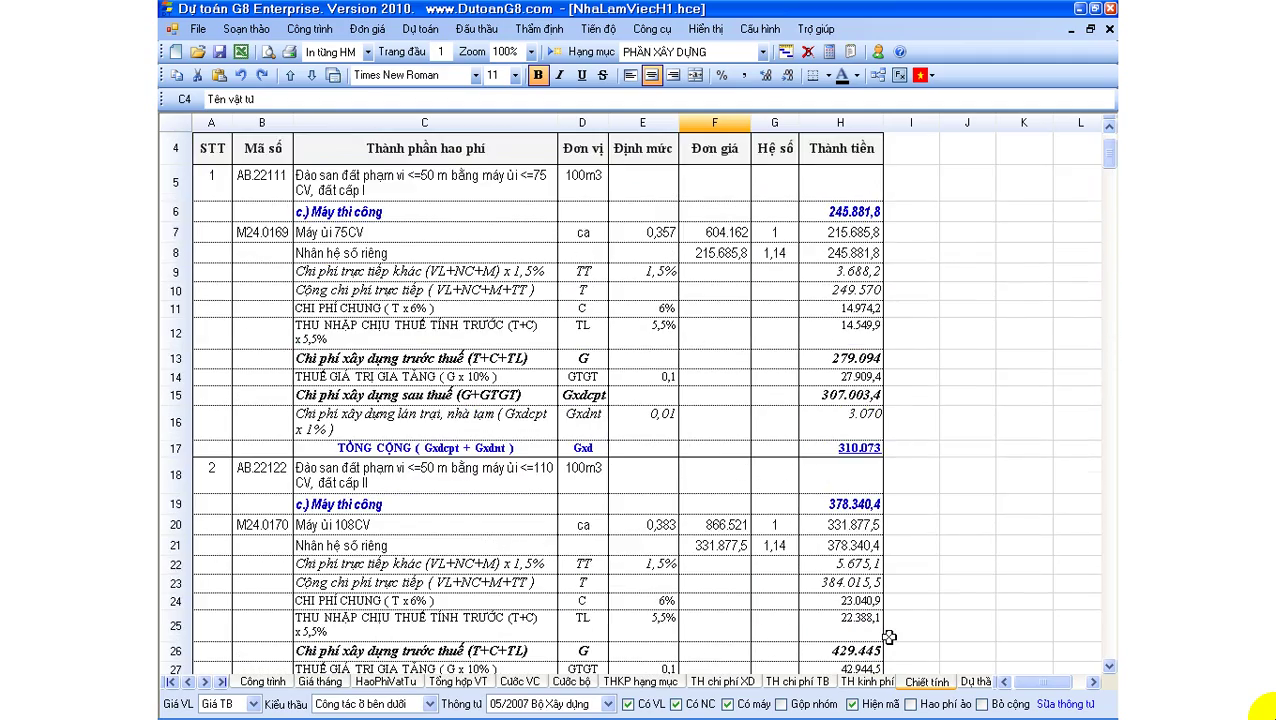
pyautogui.scroll(-8, 889, 637)
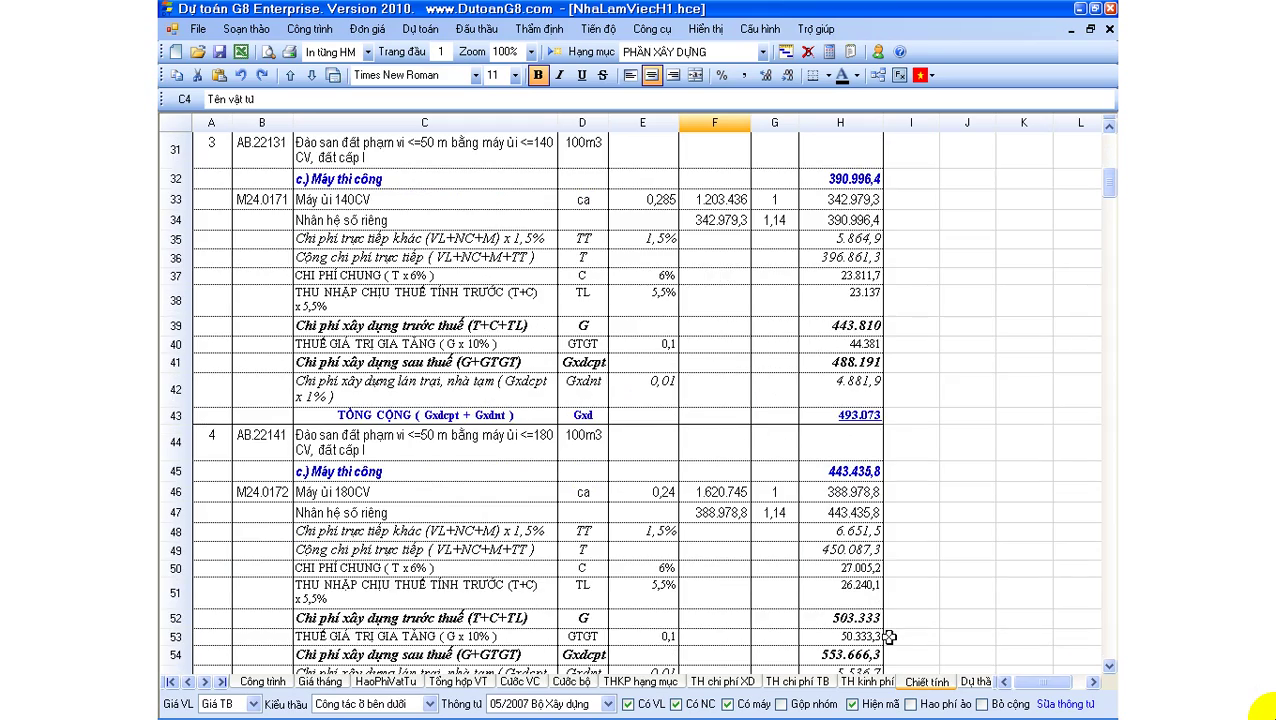
pyautogui.scroll(-15, 889, 637)
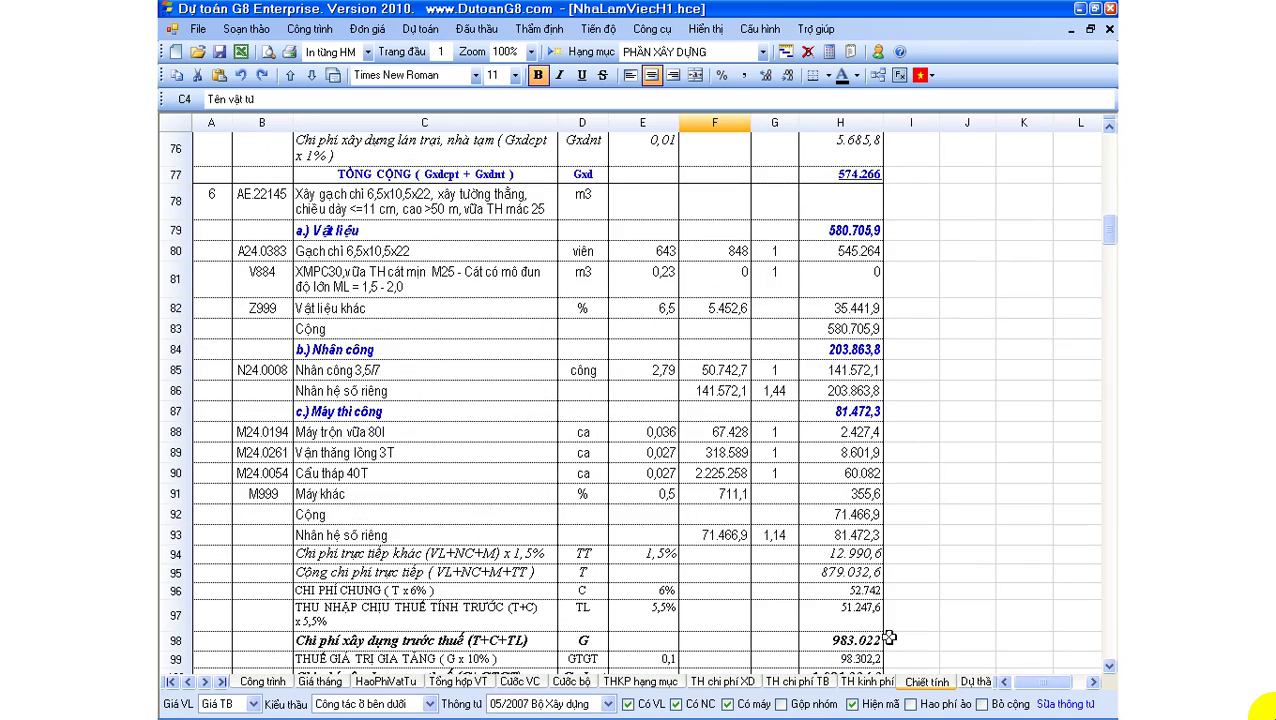
pyautogui.scroll(-4, 889, 637)
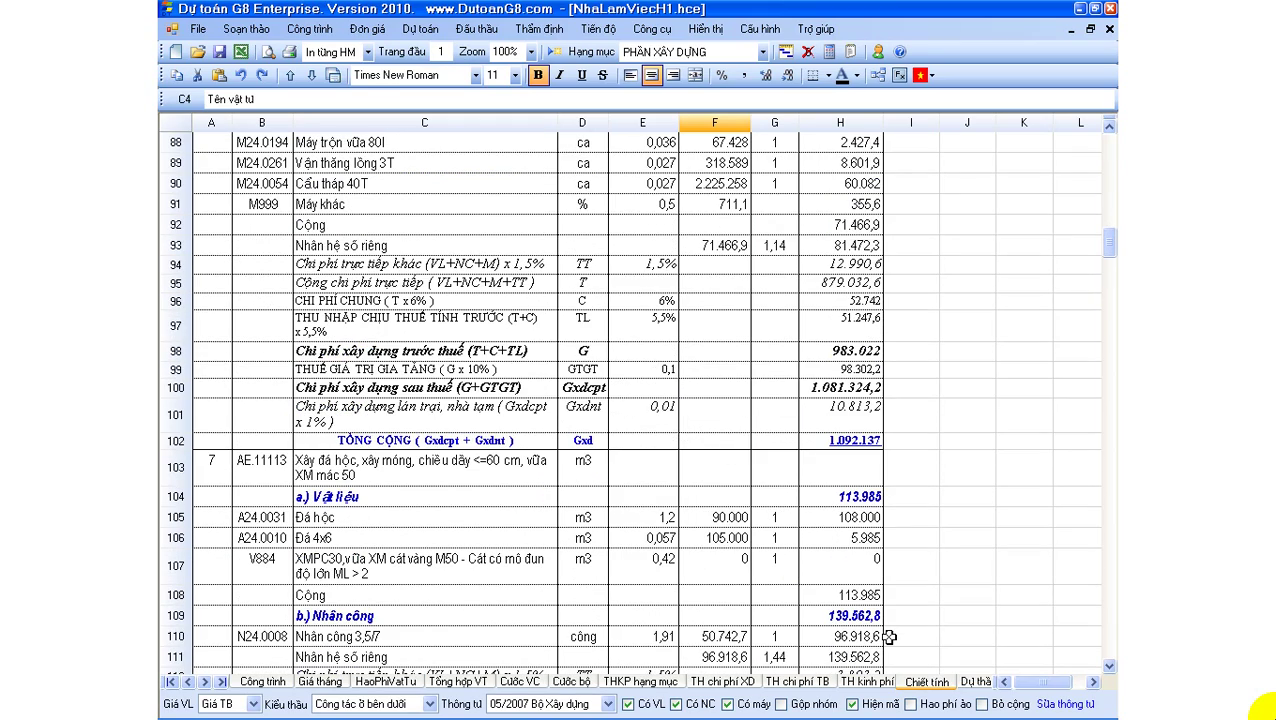
pyautogui.scroll(-9, 889, 637)
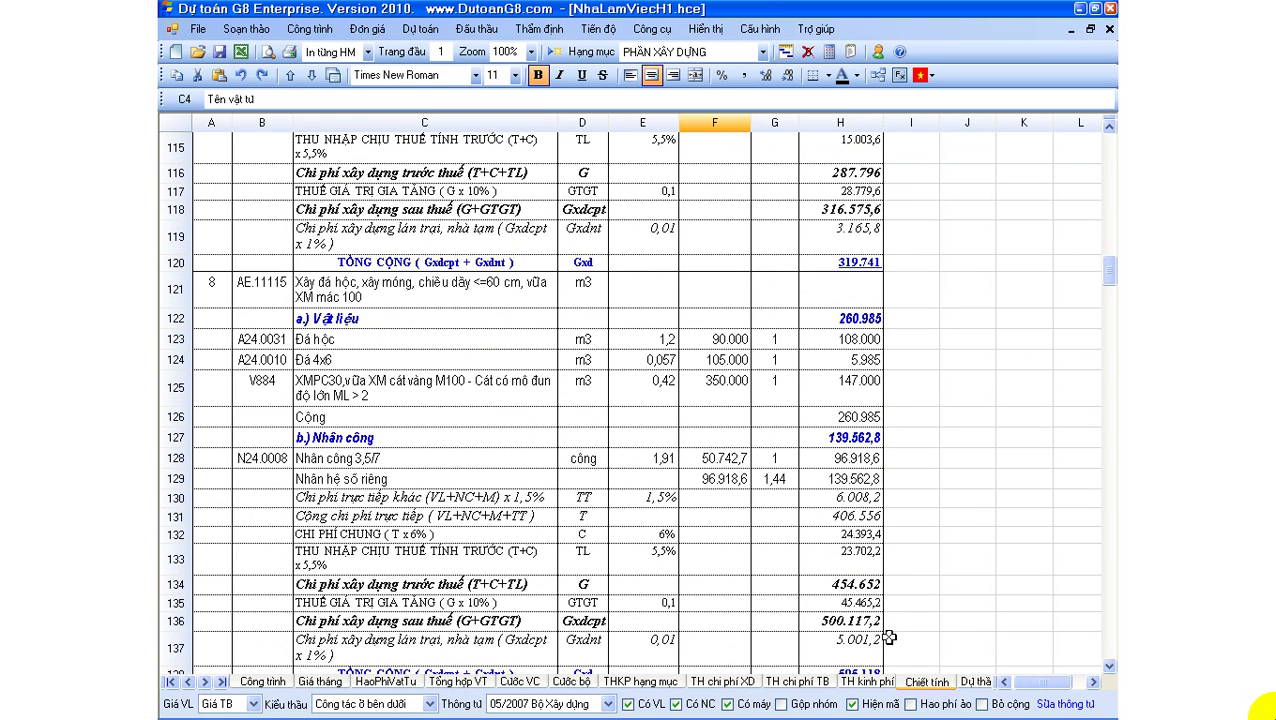
pyautogui.click(711, 388)
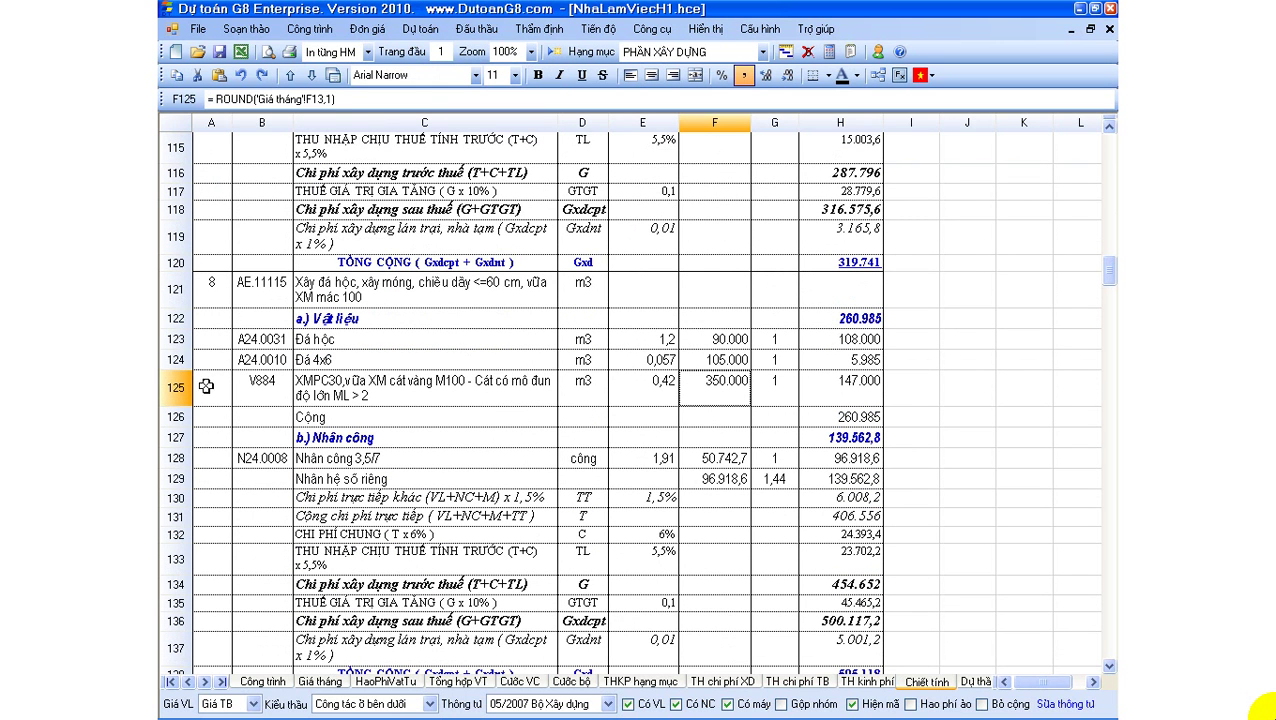
pyautogui.click(246, 290)
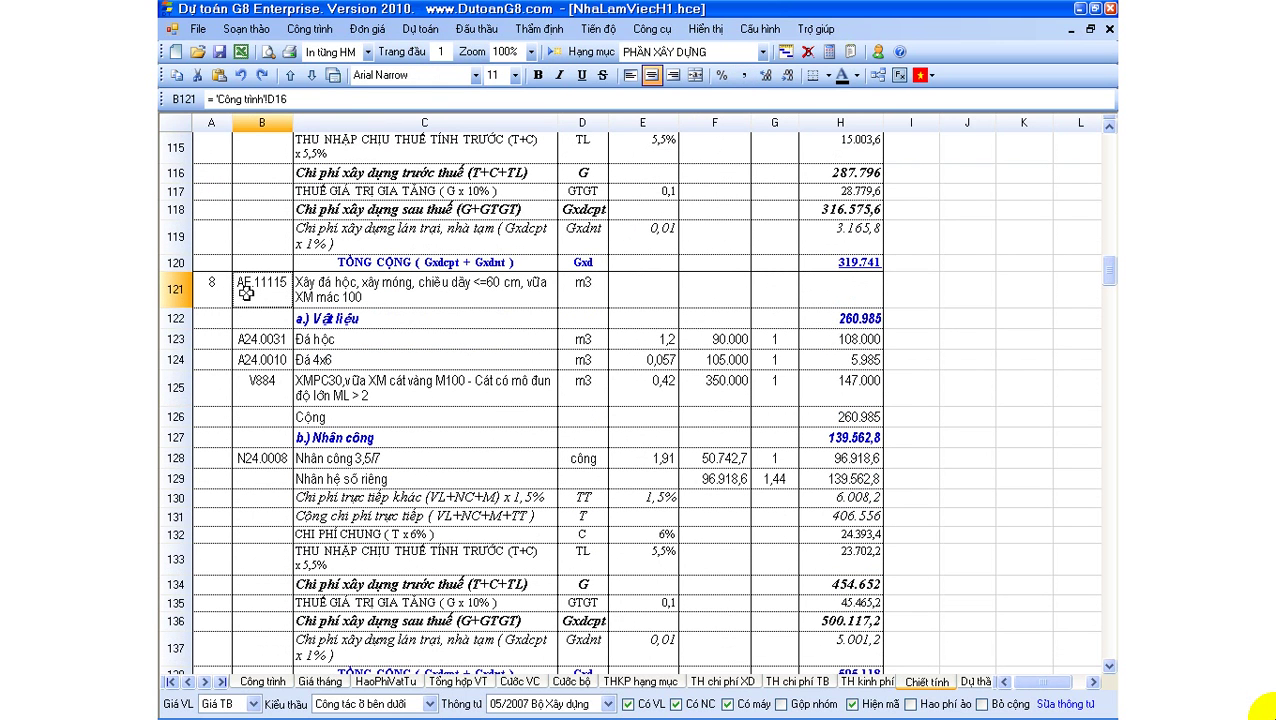
# Examine the M100 mortar V884 rows of items AE.11115 and AE.11125 in the tender price analysis, including the linked unit price.
pyautogui.click(364, 394)
pyautogui.click(186, 390)
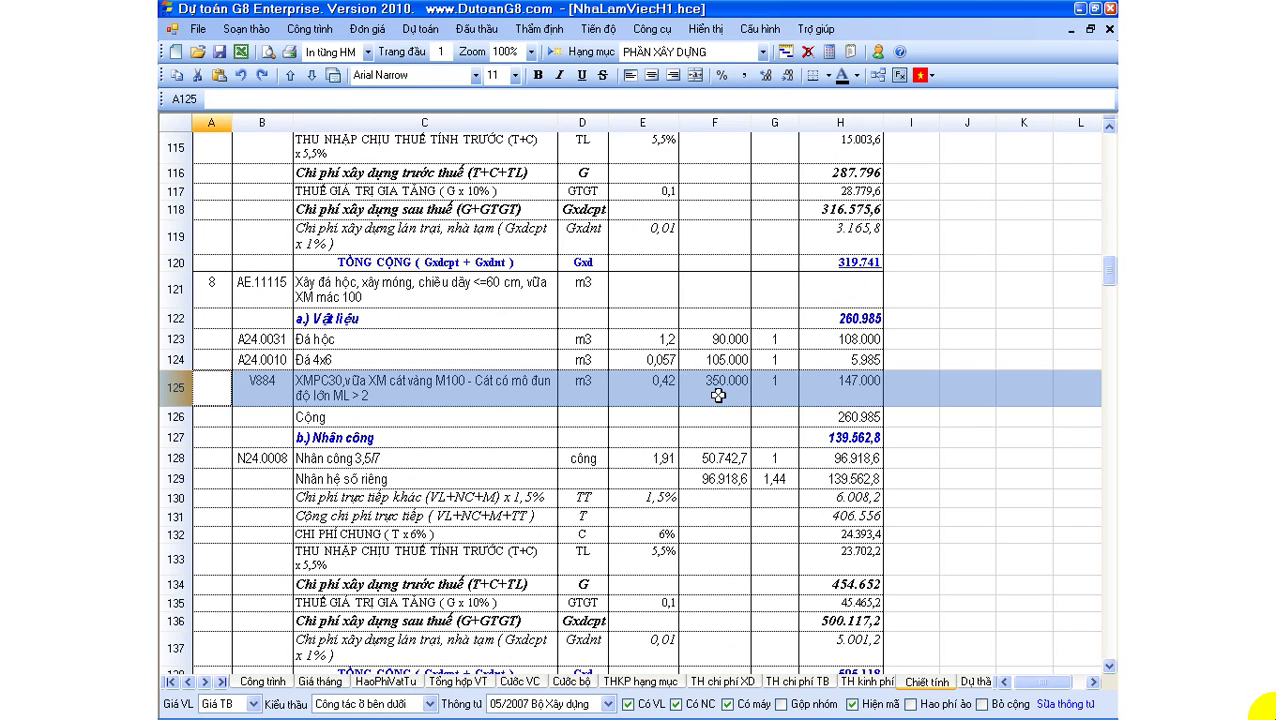
pyautogui.click(718, 390)
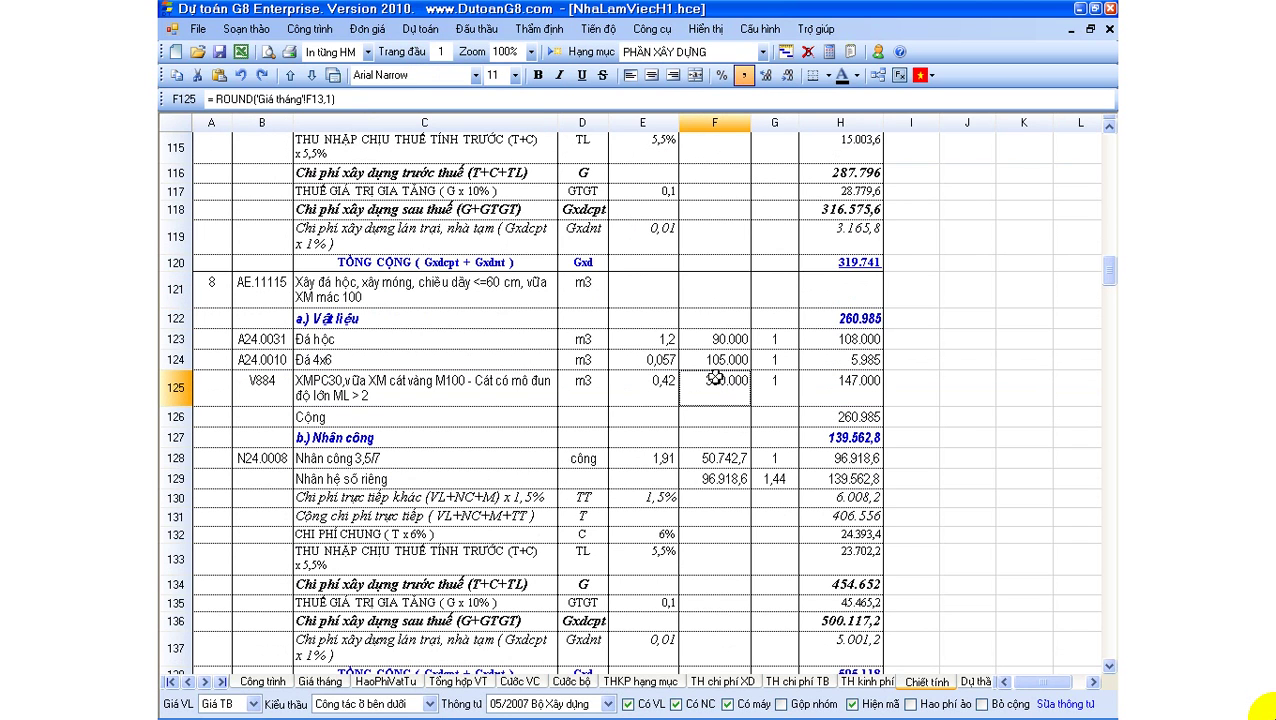
pyautogui.click(419, 393)
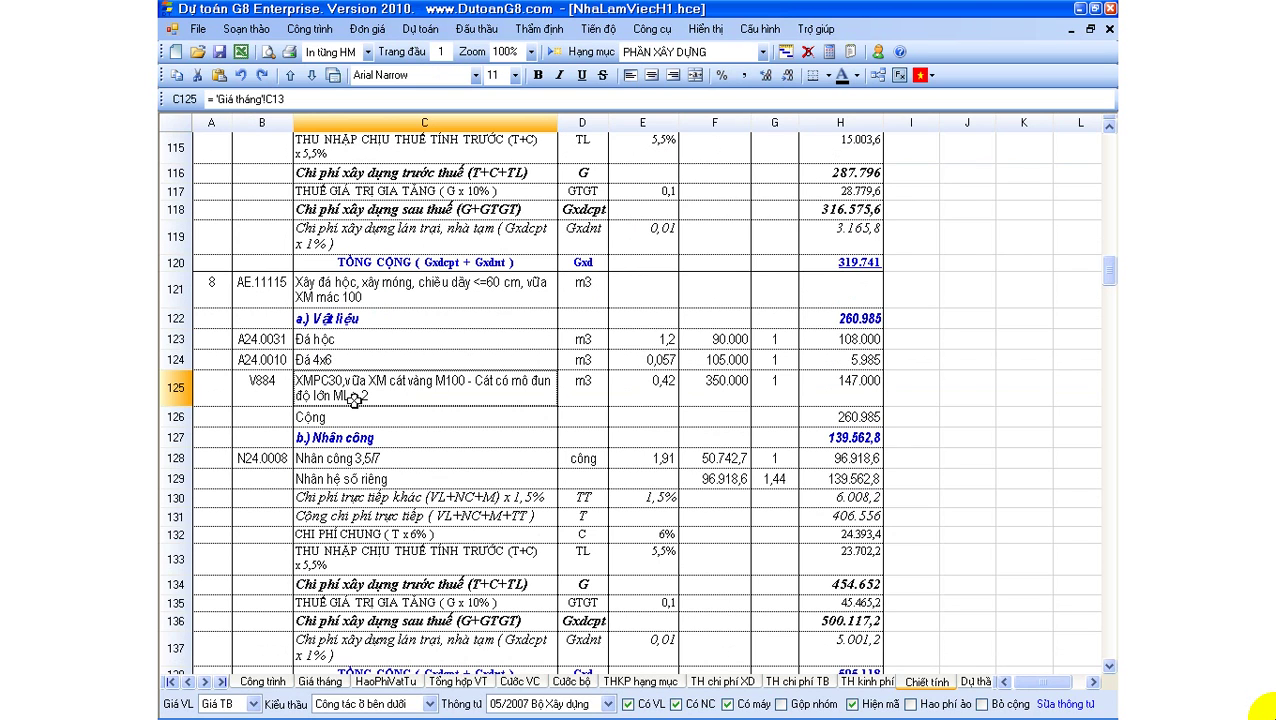
pyautogui.click(183, 385)
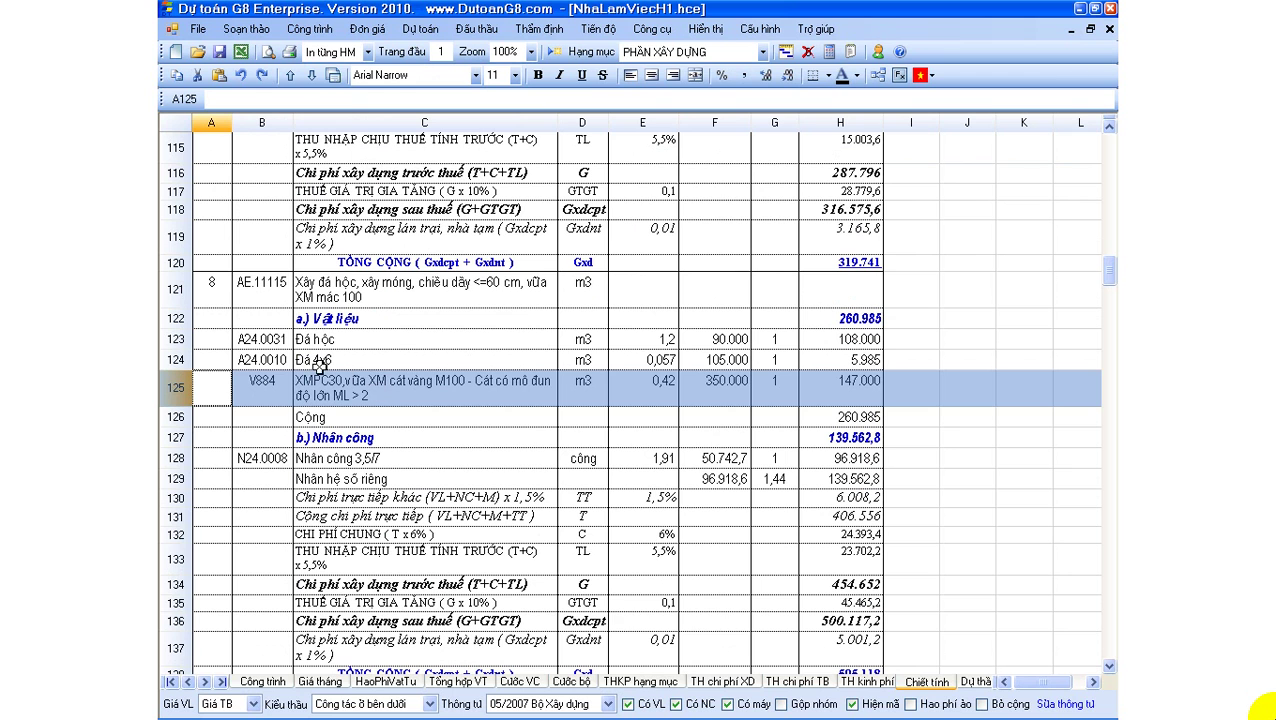
pyautogui.click(363, 390)
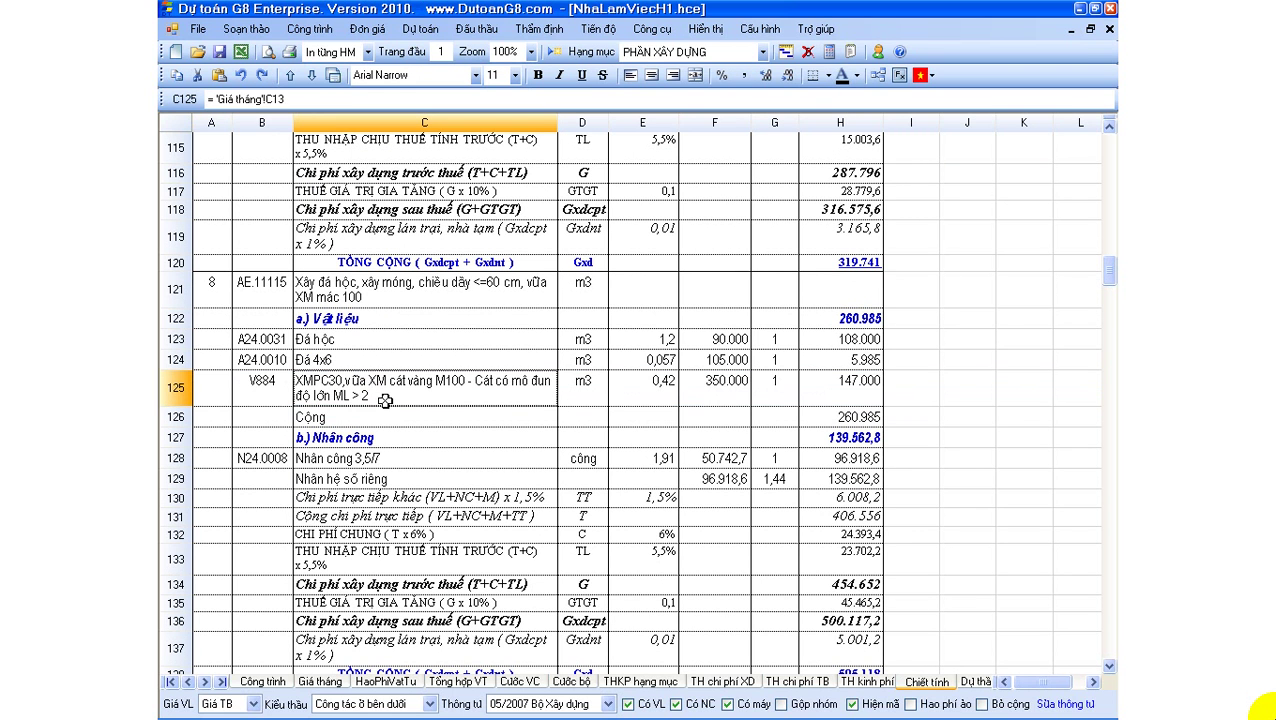
pyautogui.scroll(-6, 385, 400)
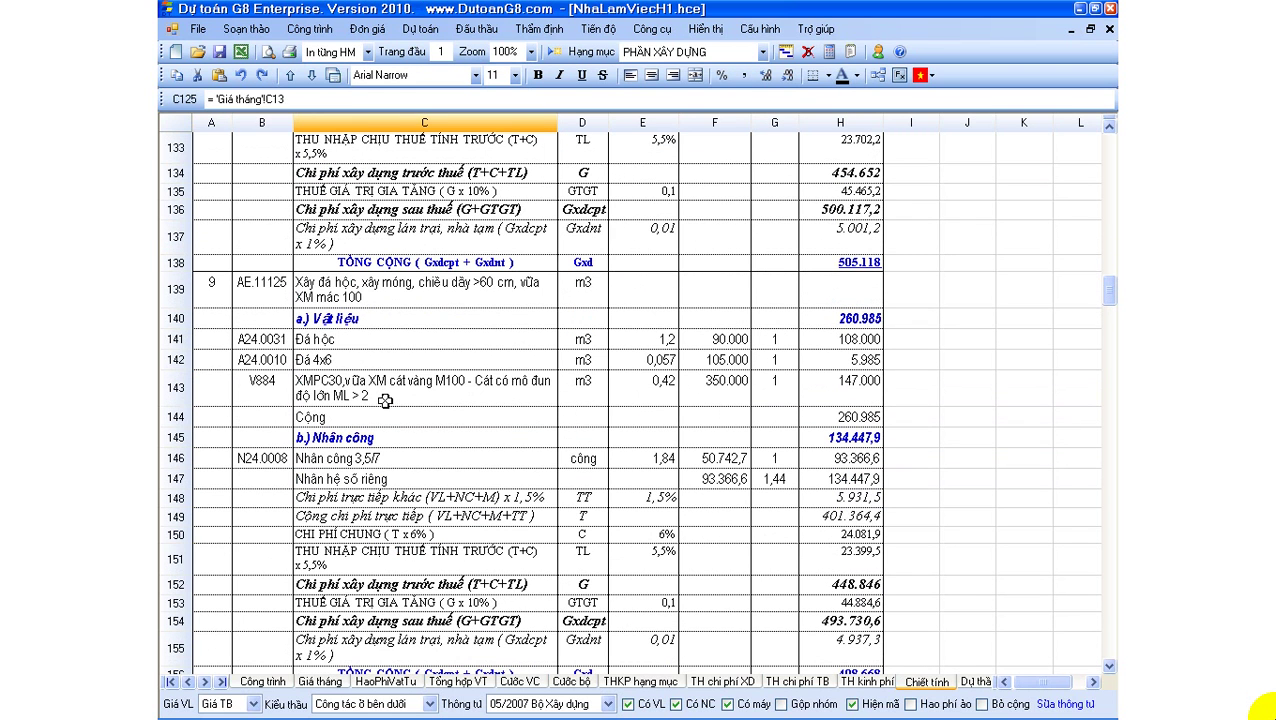
pyautogui.click(195, 395)
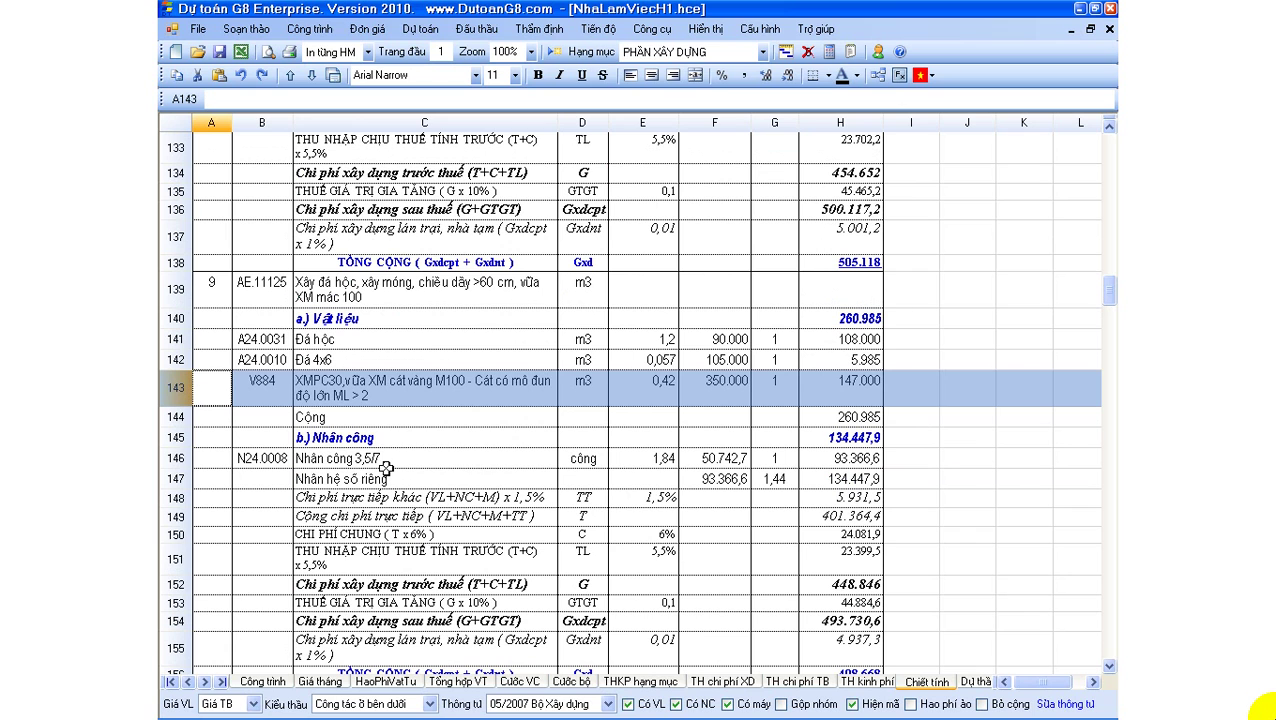
# Return to the project sheet (Công trình) and check the material list of concrete item AF.11122.
pyautogui.click(260, 683)
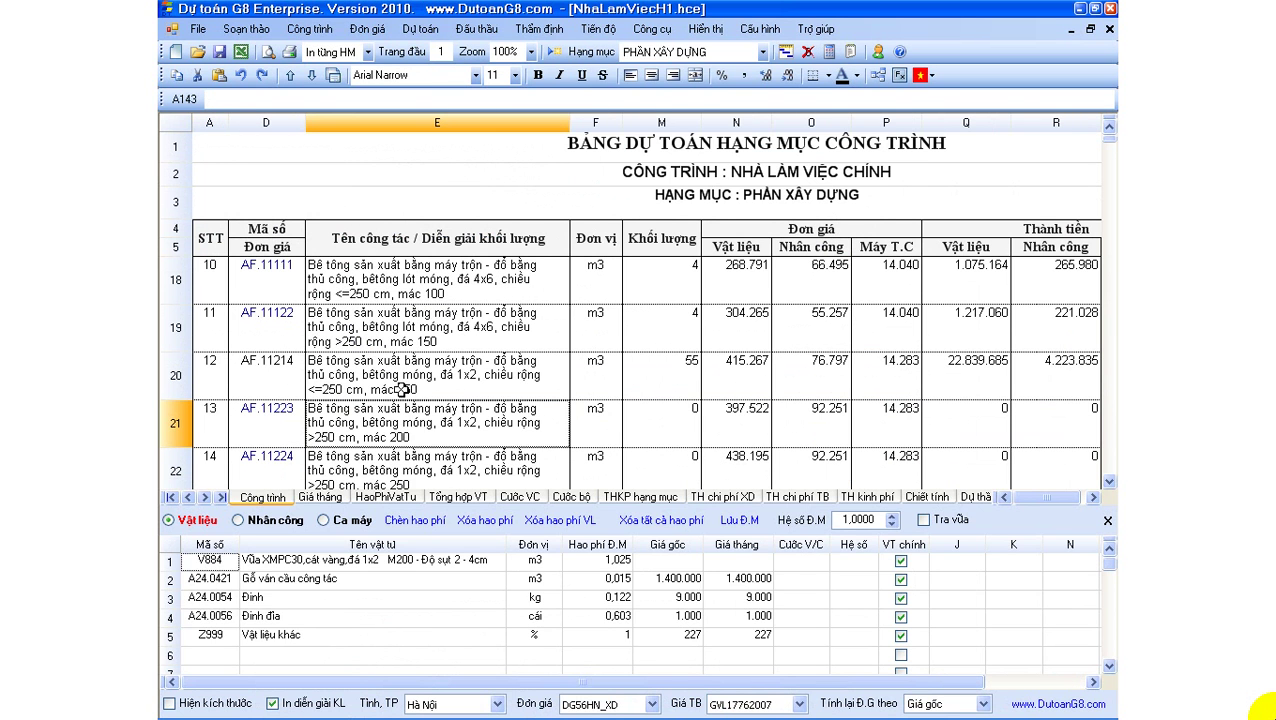
pyautogui.click(400, 345)
pyautogui.click(404, 374)
pyautogui.click(410, 340)
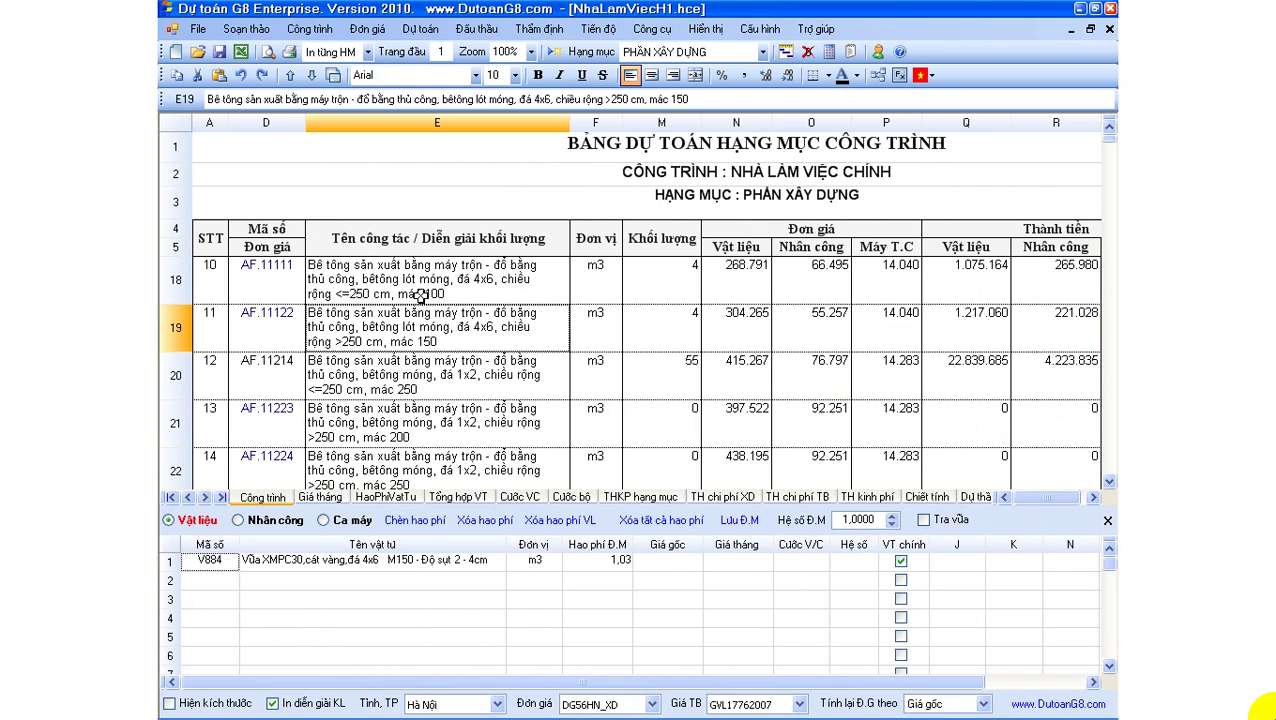
# Review the project-wide PC30 and PC40 mortar conversion commands and the mortar appendix conversion dialog of item AF.11214, leaving everything unchanged.
pyautogui.click(322, 30)
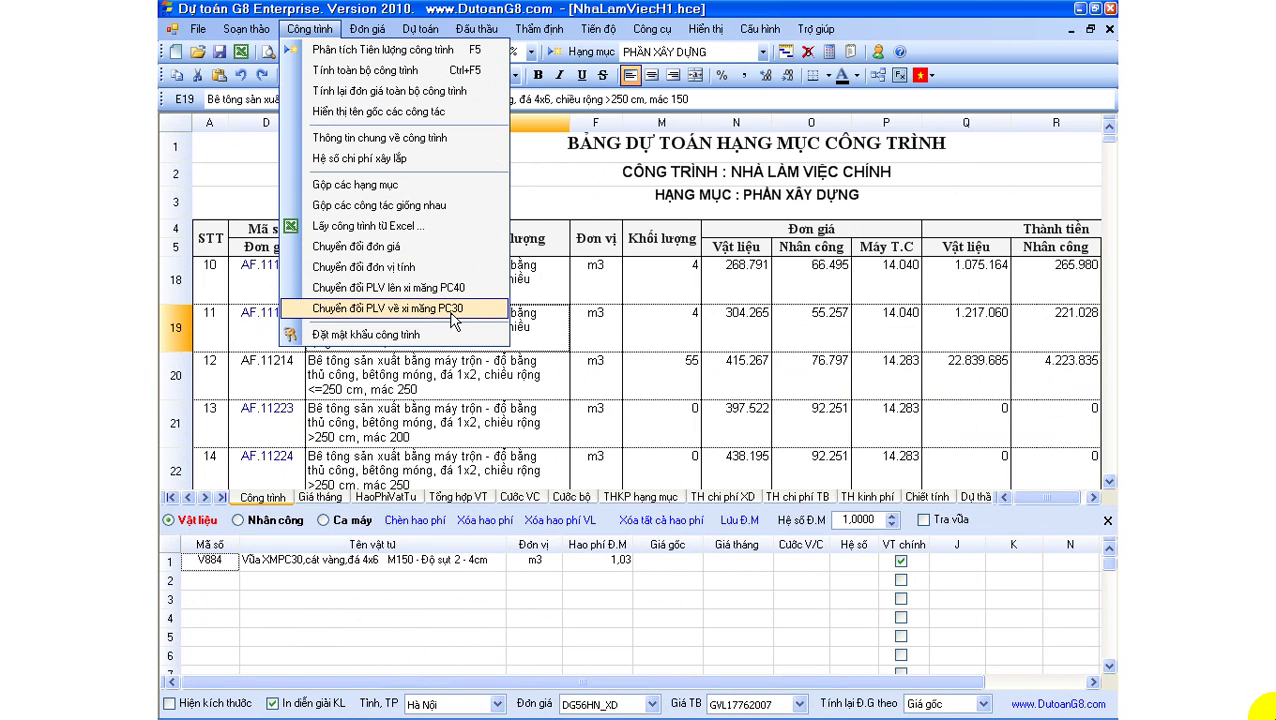
pyautogui.click(463, 378)
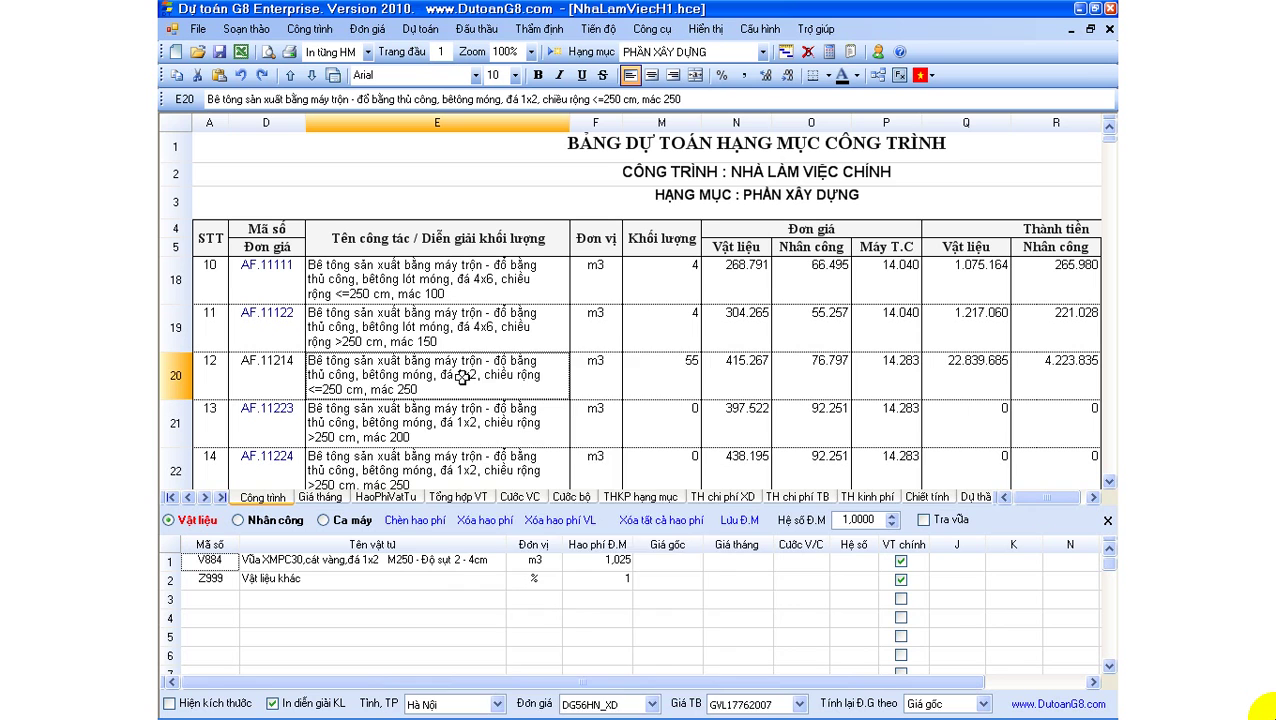
pyautogui.rightClick(463, 378)
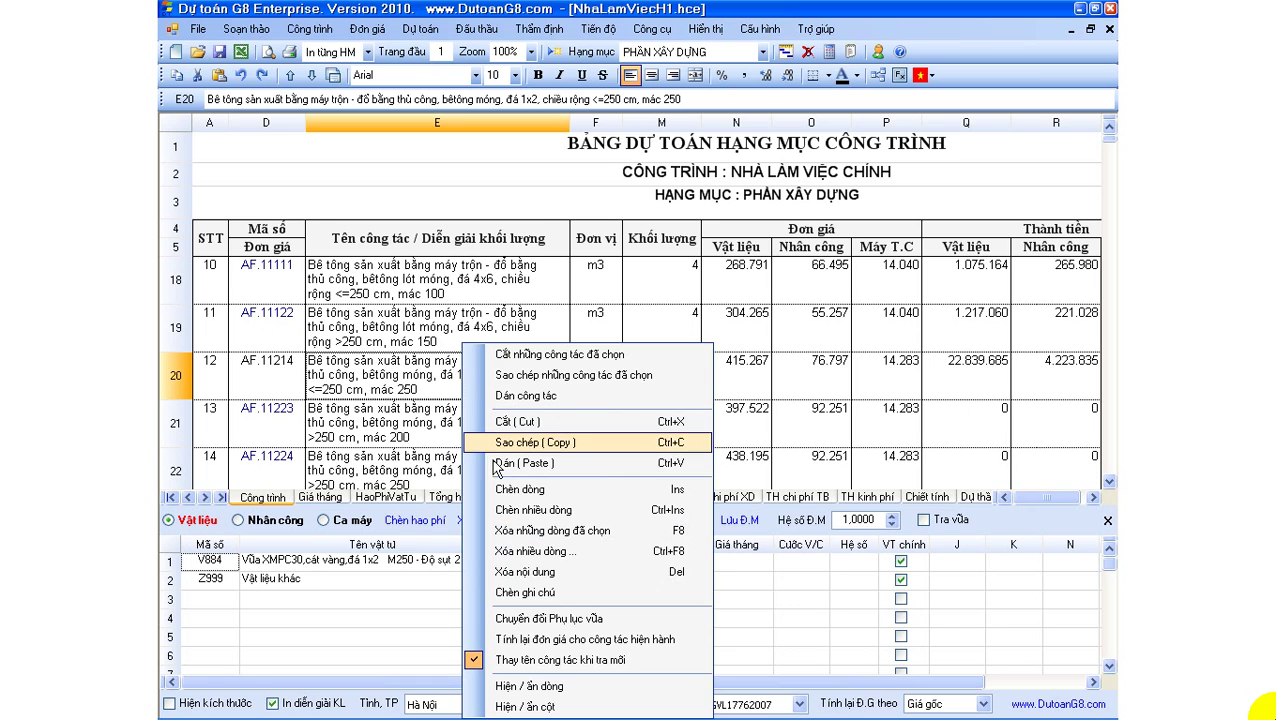
pyautogui.click(574, 620)
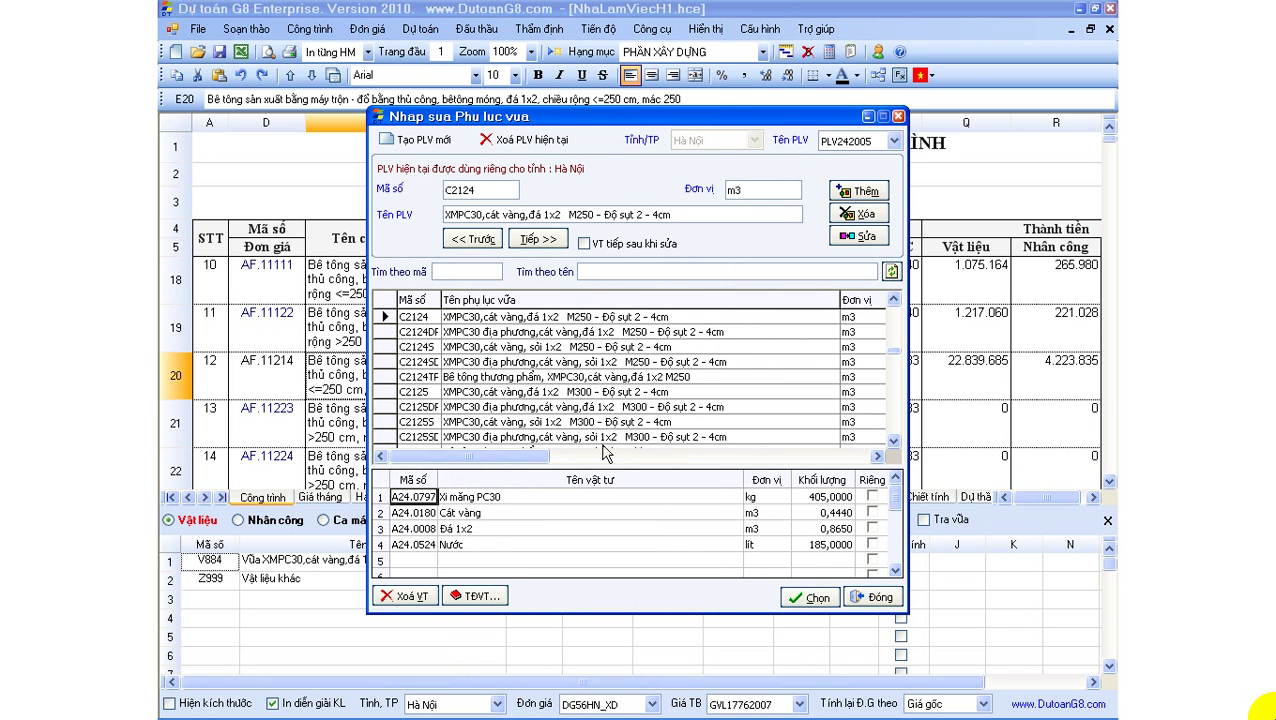
pyautogui.click(873, 597)
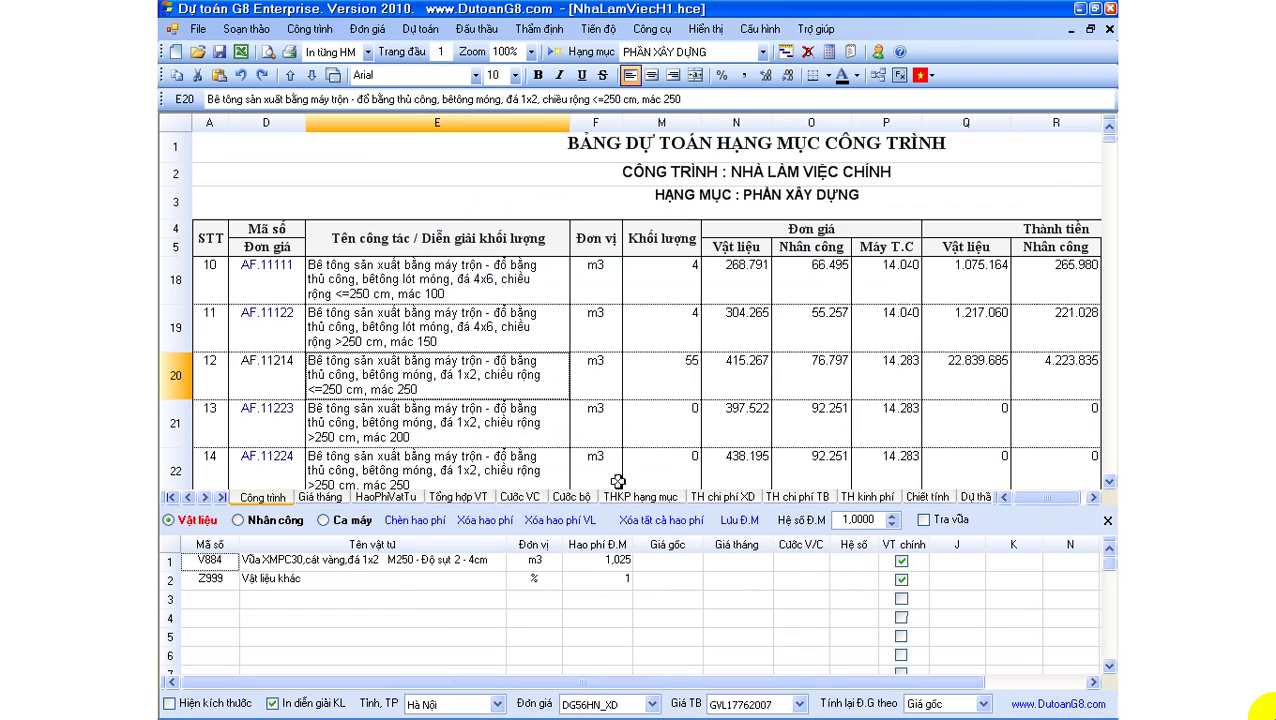
# Compare the material lists of AF.11223 and AF.11214, focusing on the V884 mortar of AF.11214.
pyautogui.click(424, 420)
pyautogui.click(413, 375)
pyautogui.click(404, 422)
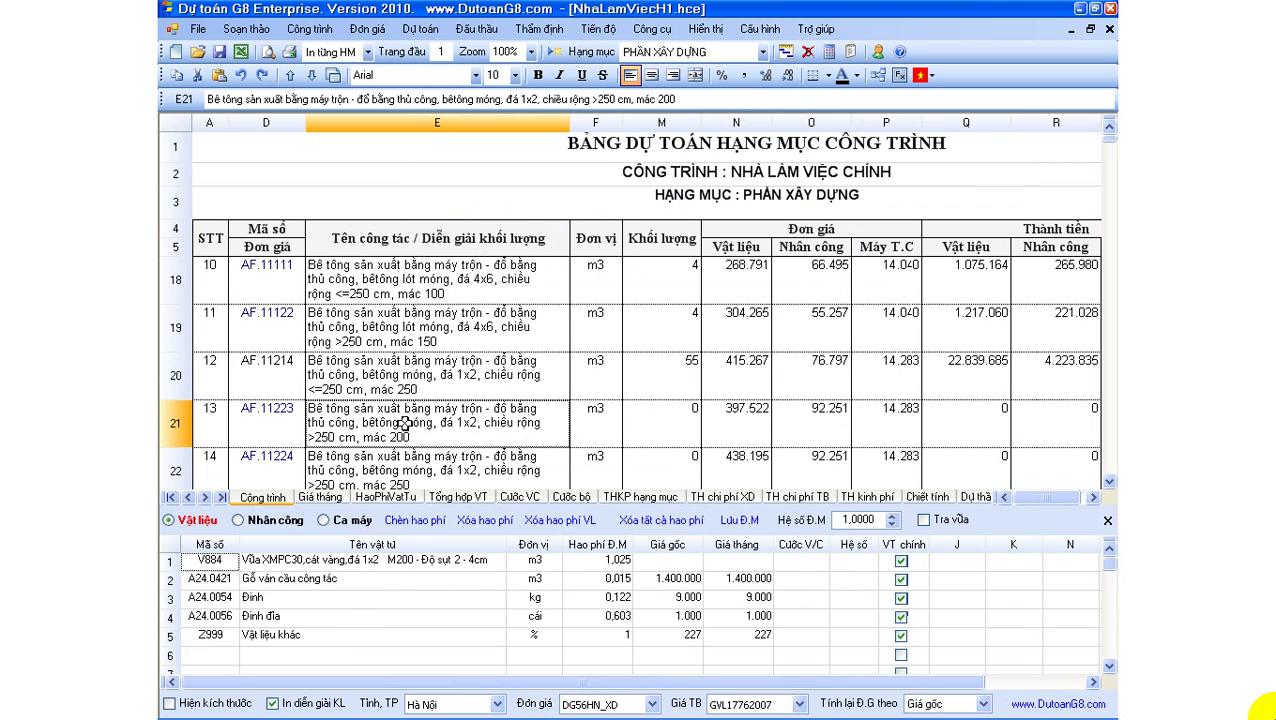
pyautogui.click(398, 380)
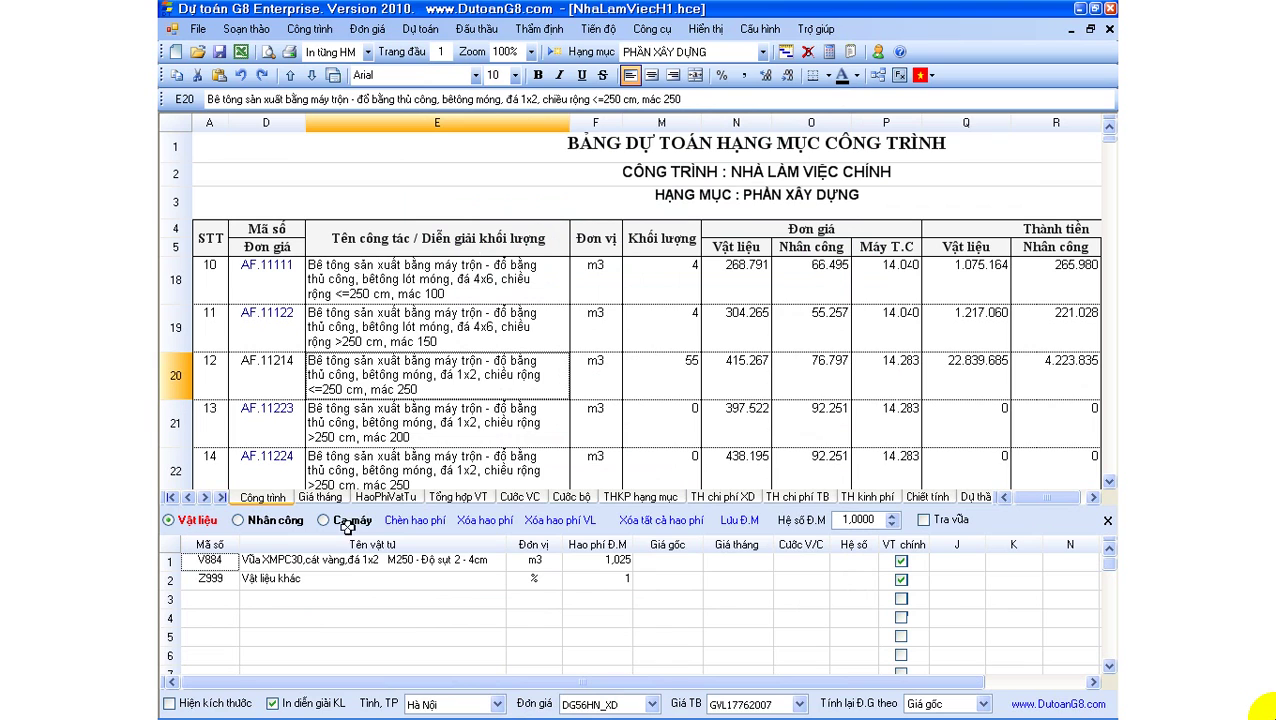
pyautogui.click(258, 563)
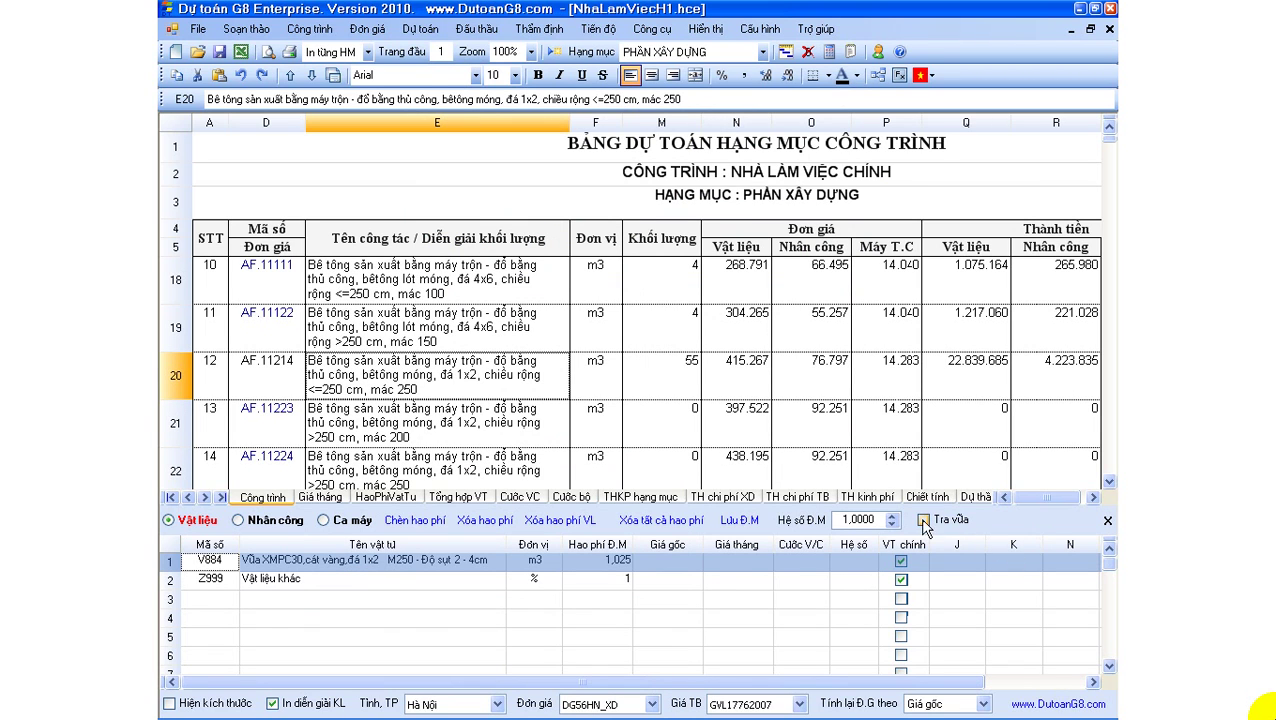
pyautogui.click(282, 373)
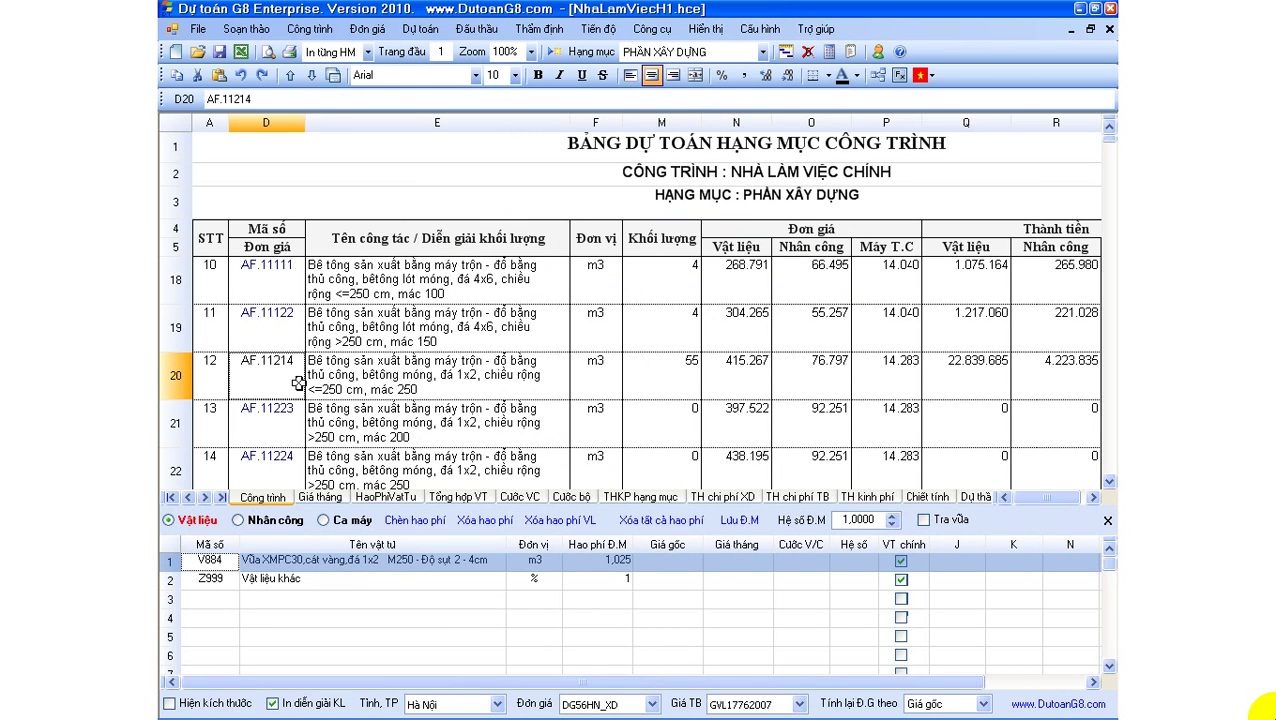
pyautogui.click(334, 386)
pyautogui.click(281, 373)
pyautogui.click(309, 29)
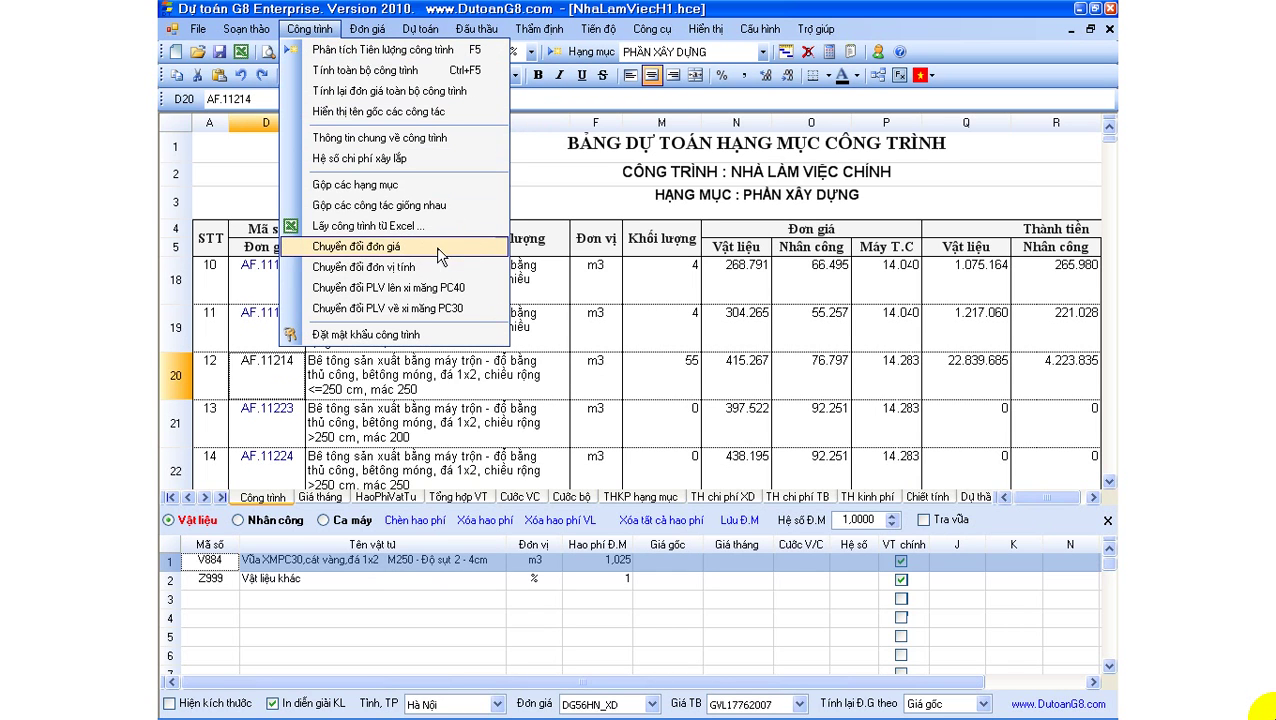
pyautogui.click(420, 247)
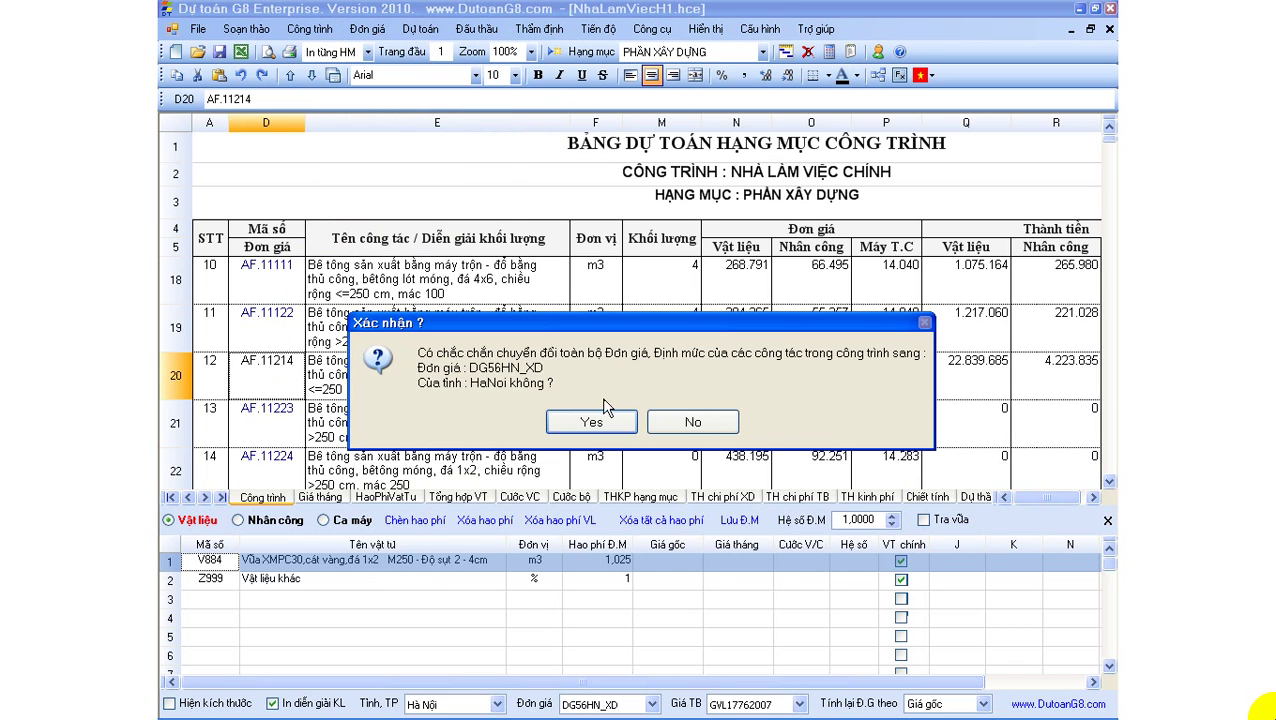
pyautogui.click(693, 424)
# Recheck the V884 concrete mix entries in the materials of items AF.11214 and AF.11223.
pyautogui.click(465, 371)
pyautogui.click(450, 405)
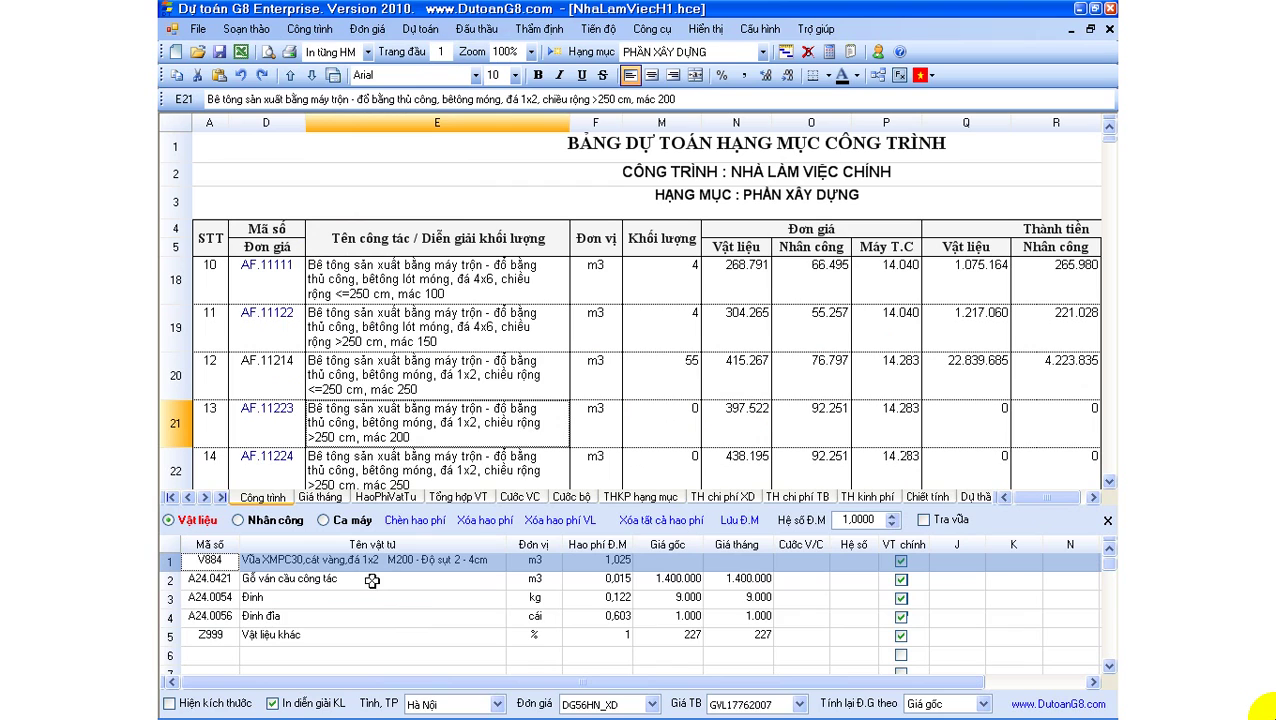
pyautogui.click(434, 381)
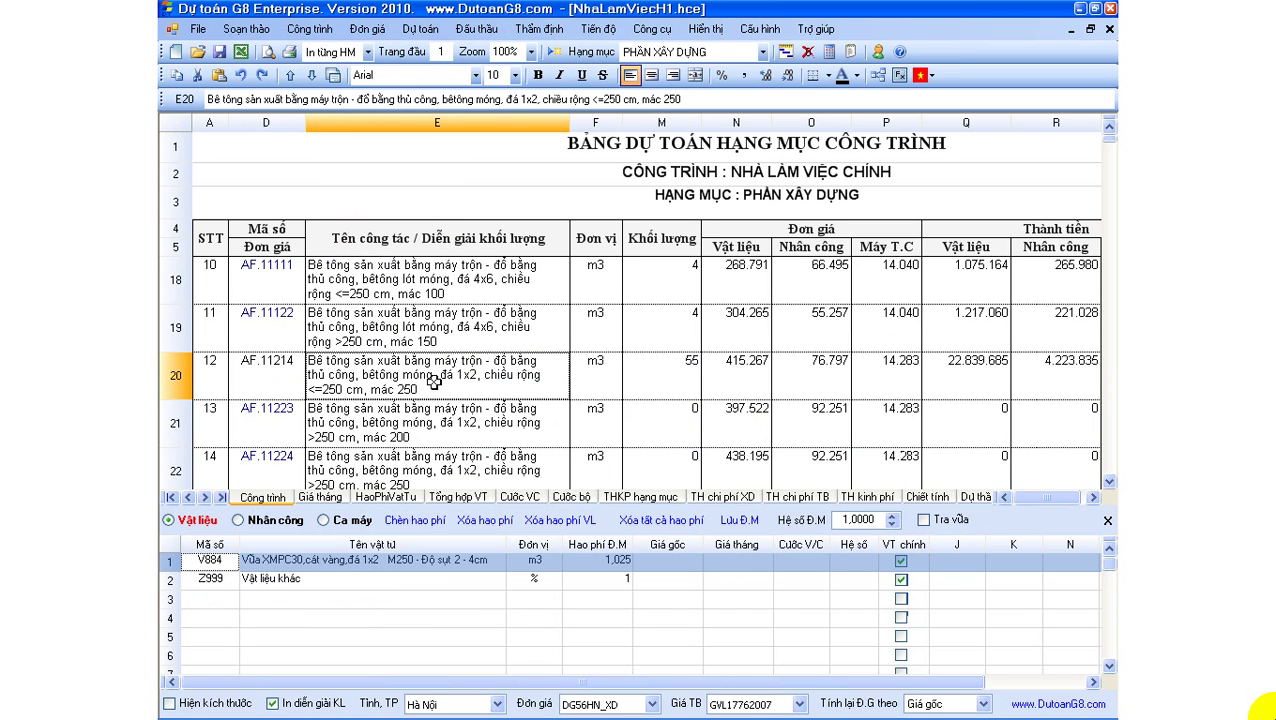